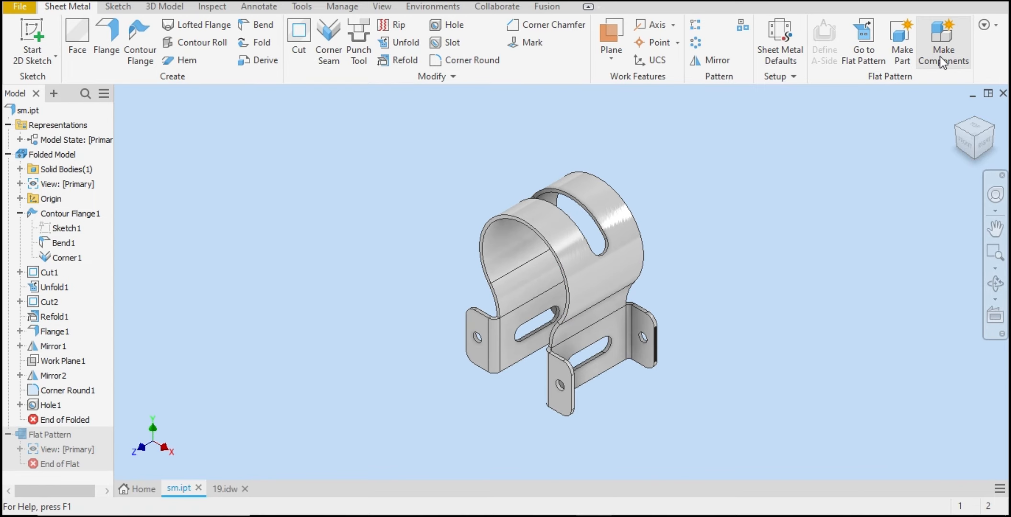
Step: Inspect the existing sheet metal part's flat pattern and folded model from different viewing angles
click(870, 51)
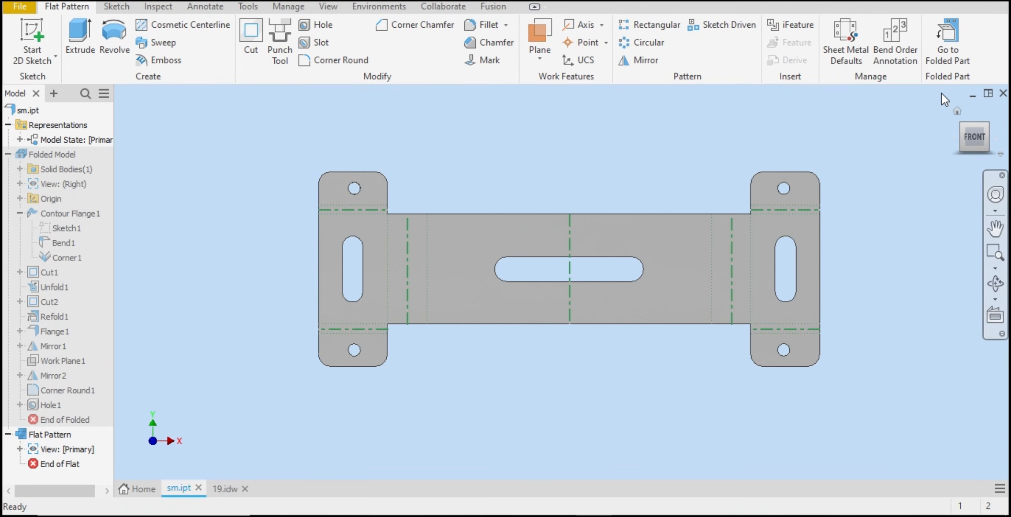
click(947, 38)
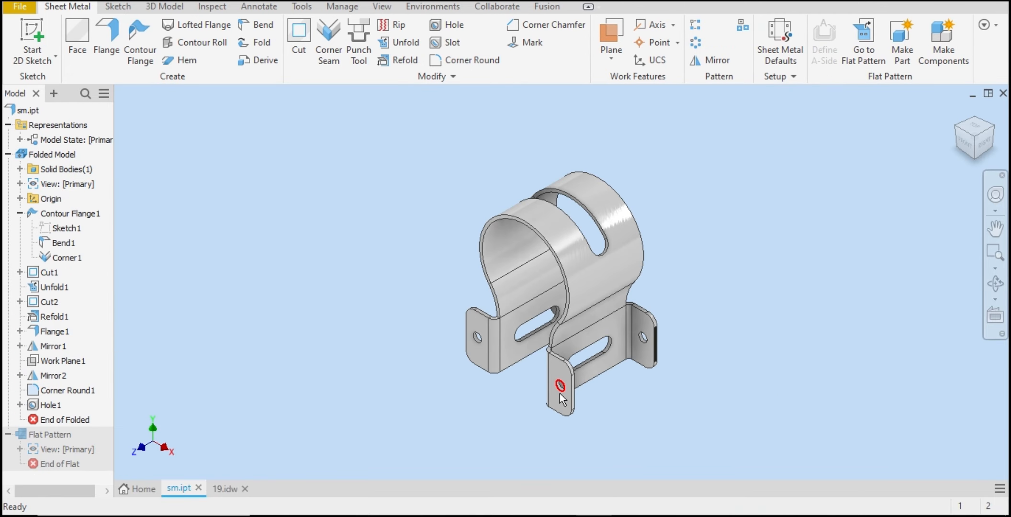
click(994, 128)
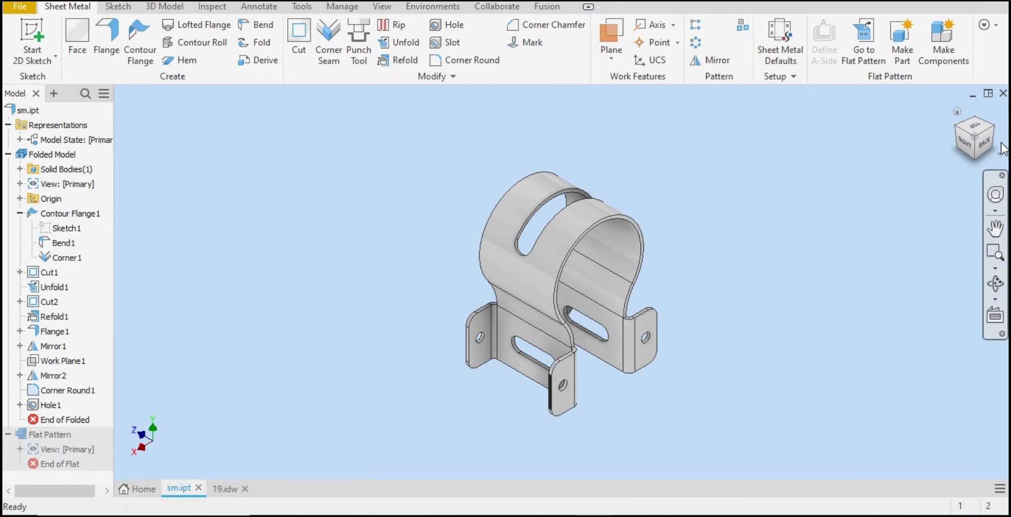
click(956, 127)
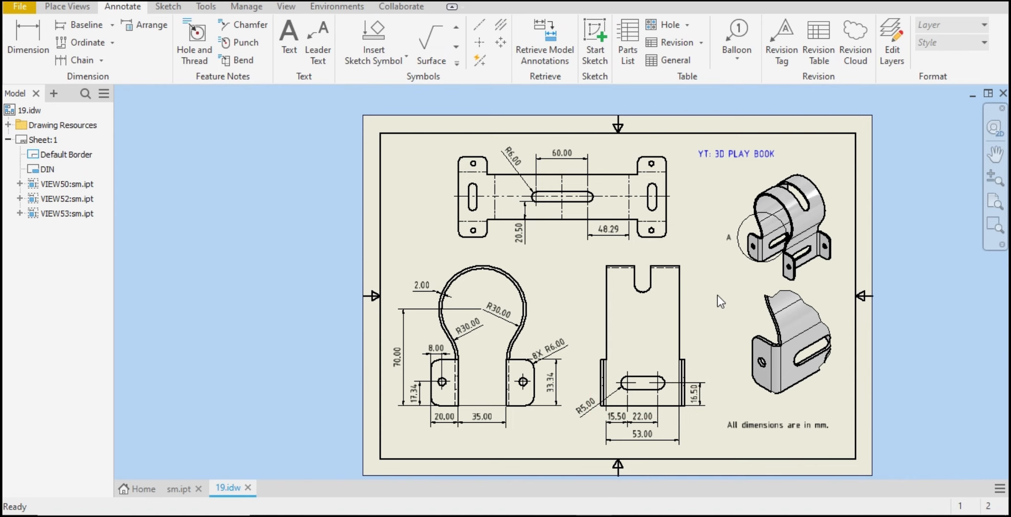
Step: Examine the front view and its dimensions on the reference drawing sheet
scroll(562, 389, up, 4)
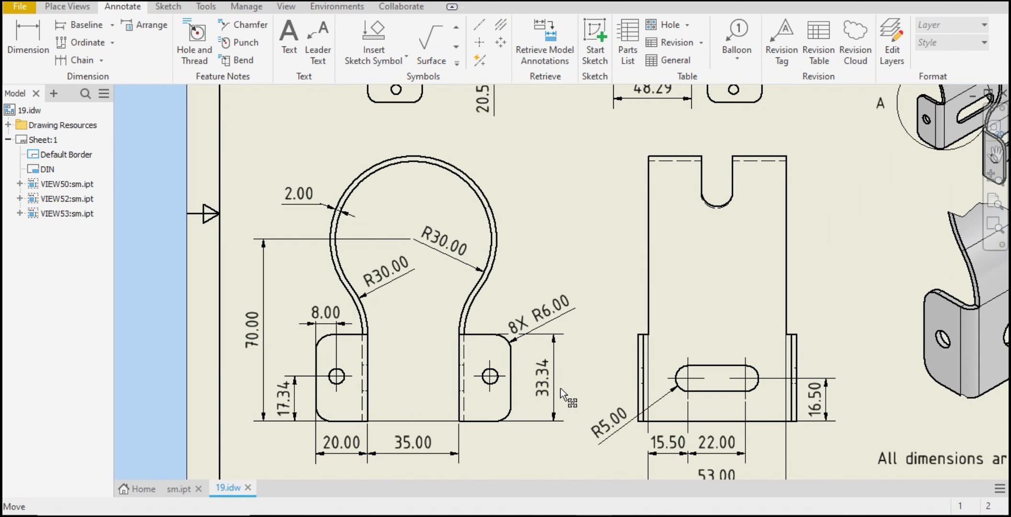
scroll(562, 388, down, 3)
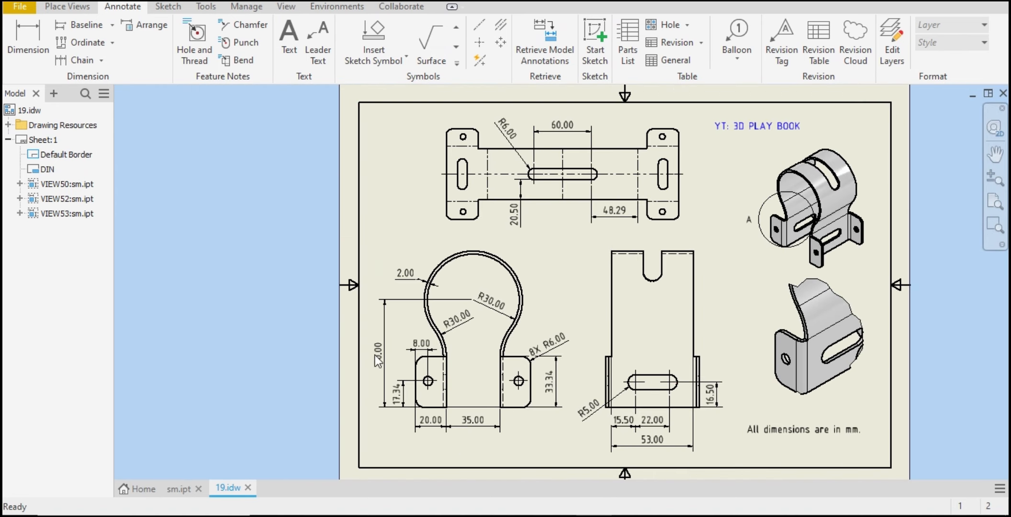
scroll(498, 303, up, 3)
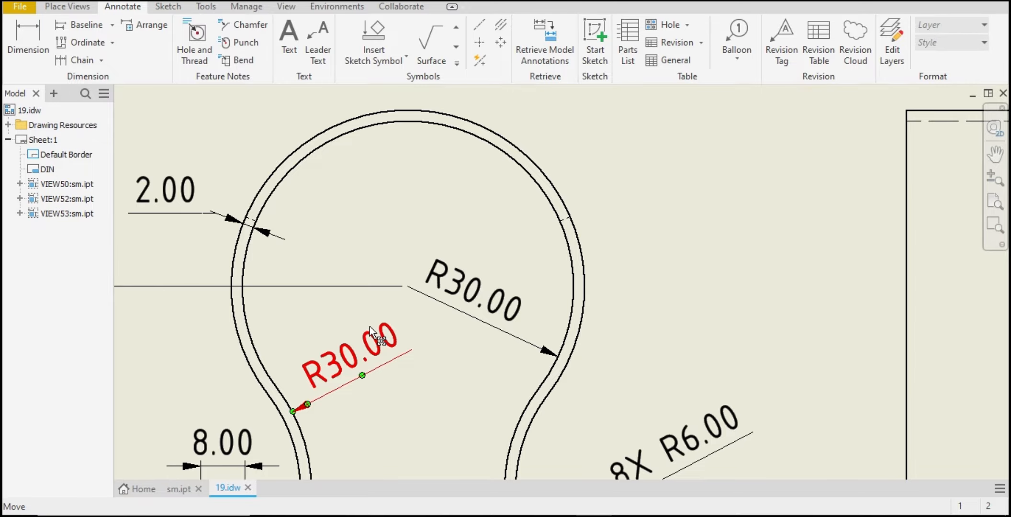
Step: Create a new part from the Sheet Metal (mm).ipt template and start a 2D sketch on the XY plane
key(ctrl+n)
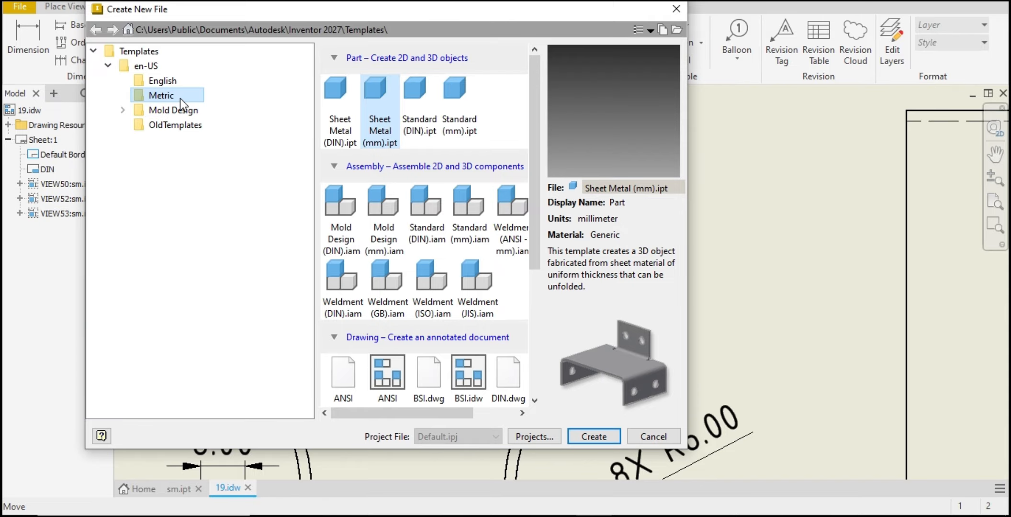
click(604, 439)
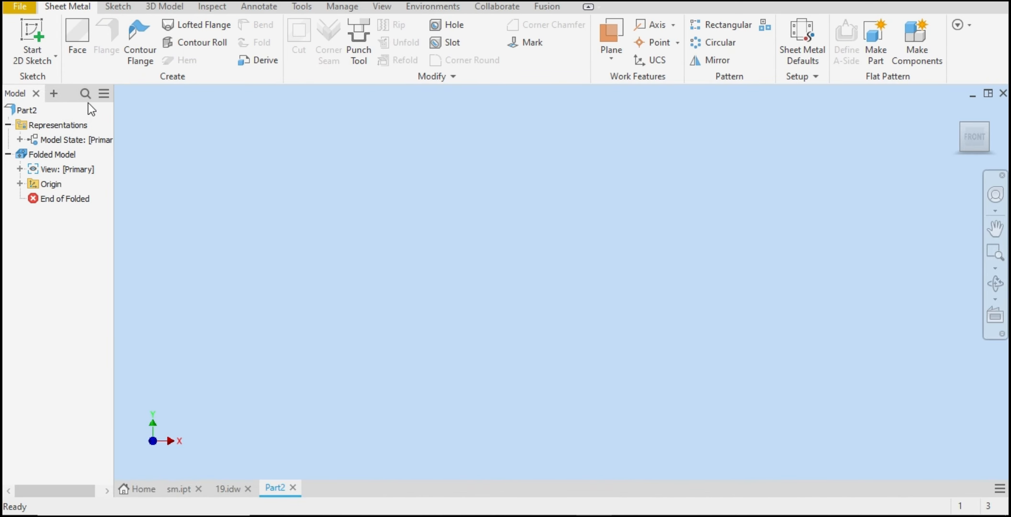
click(34, 32)
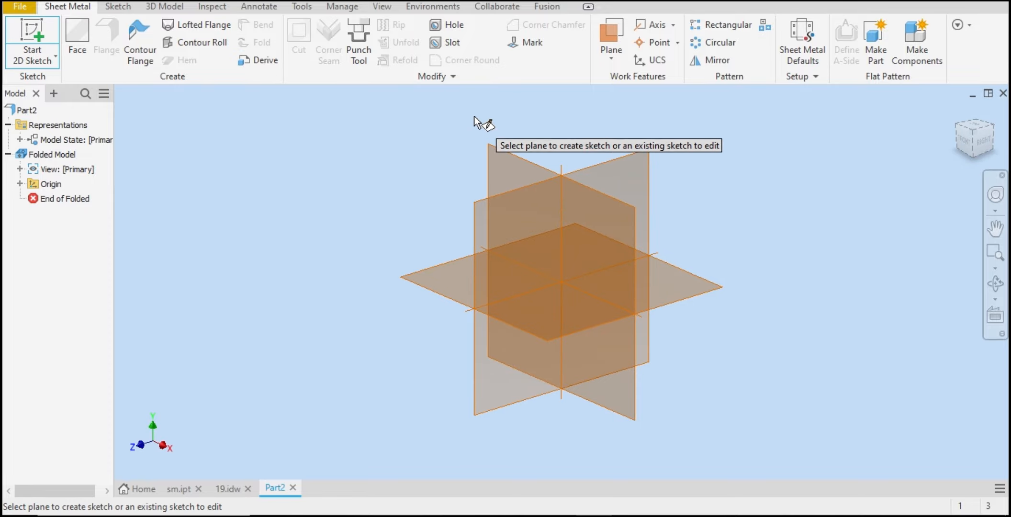
click(505, 160)
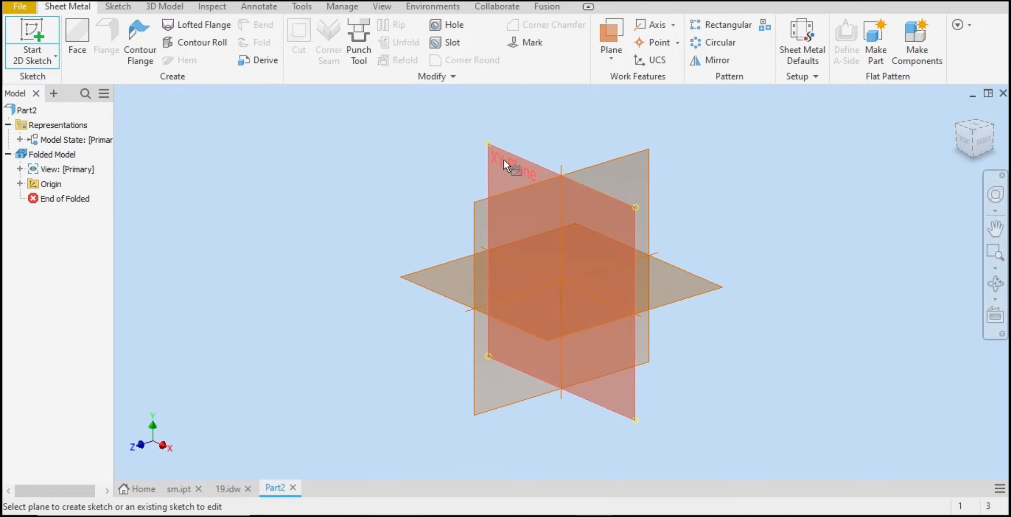
Step: Consult the reference drawing's front view before sketching in the new part
click(227, 489)
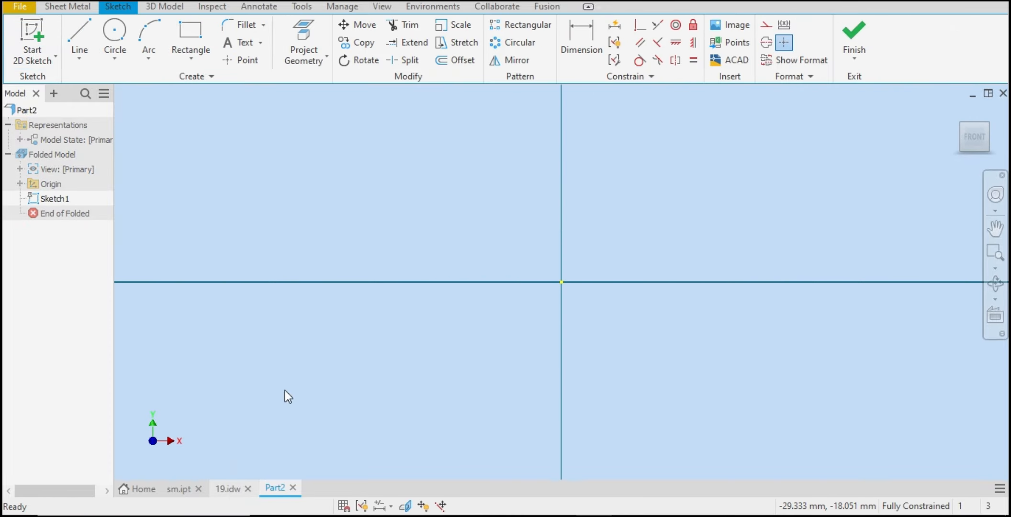
scroll(375, 266, down, 4)
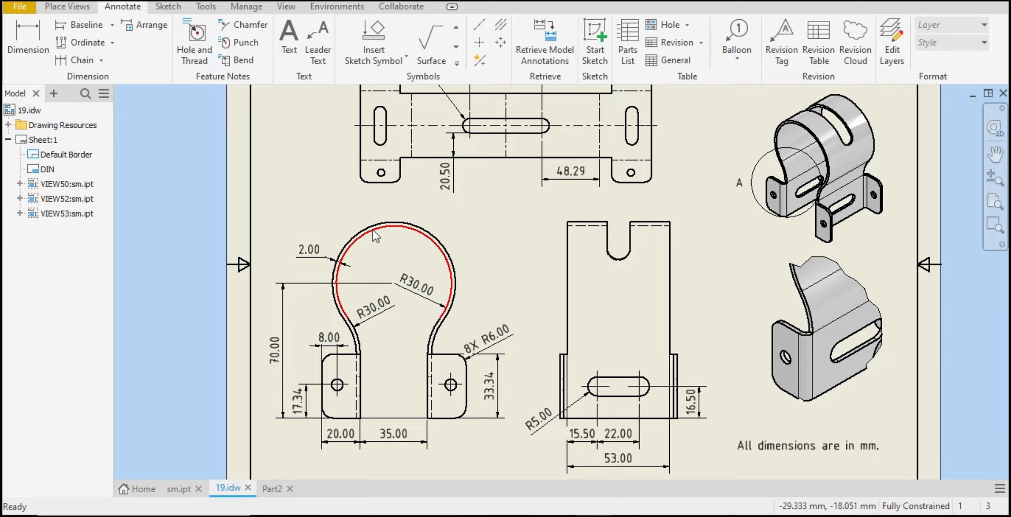
click(273, 489)
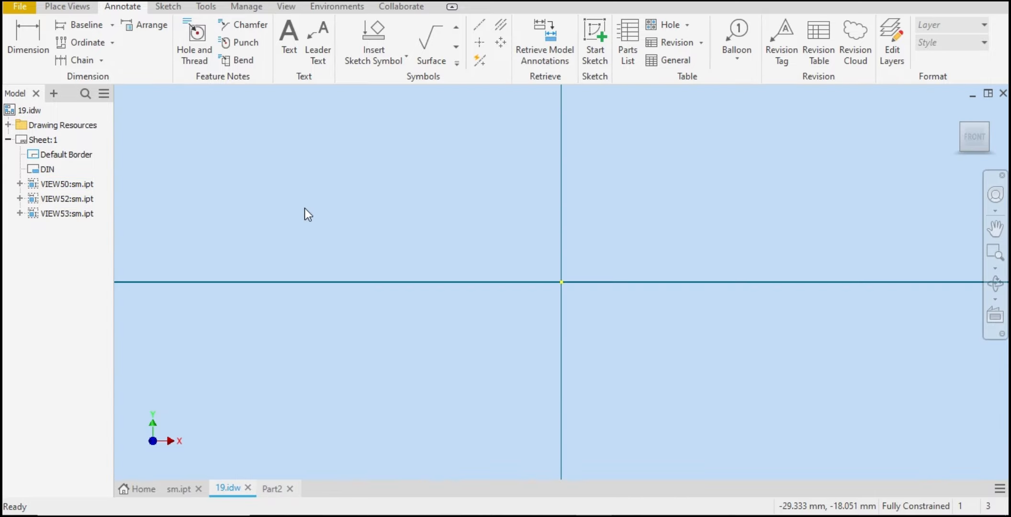
Step: Draw a circle with a 30 mm radius centred on the vertical axis above the origin
click(119, 32)
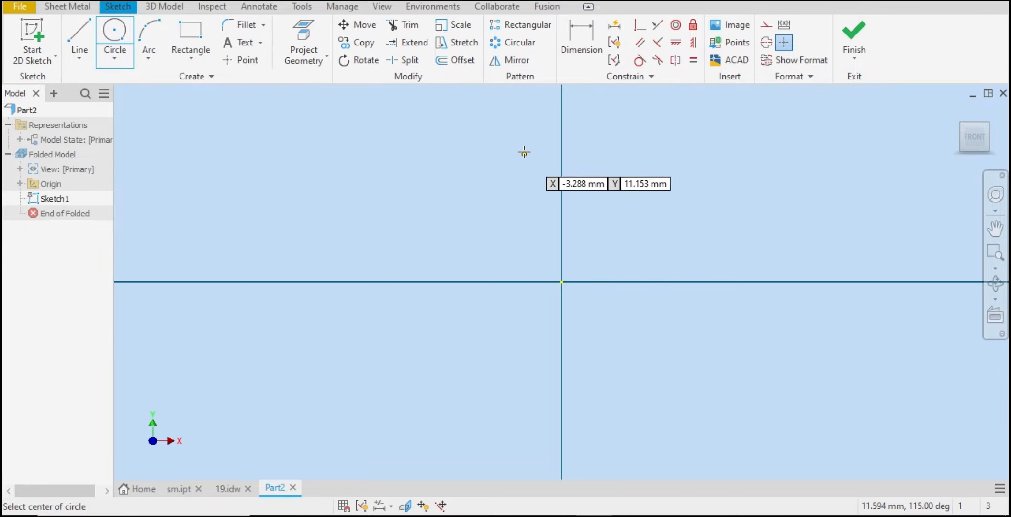
click(562, 127)
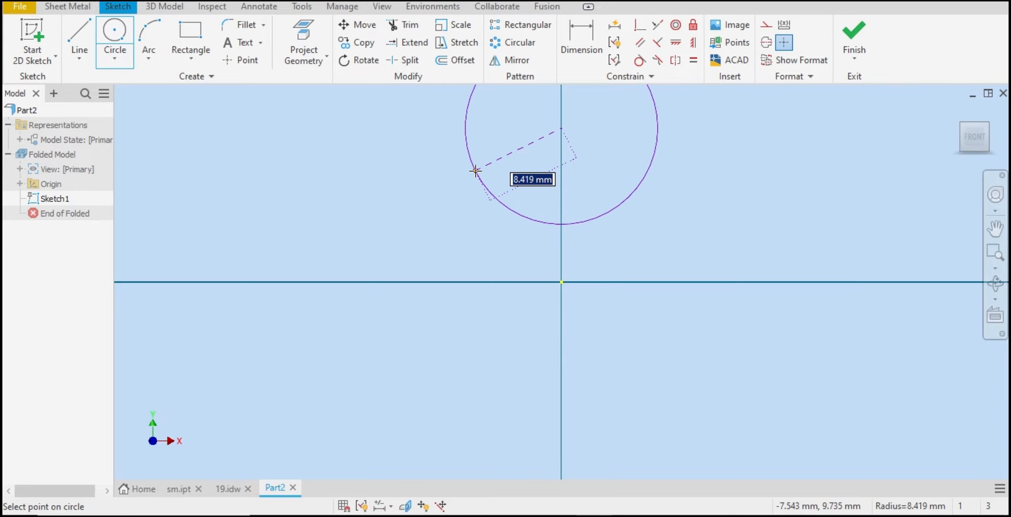
text(30)
key(Return)
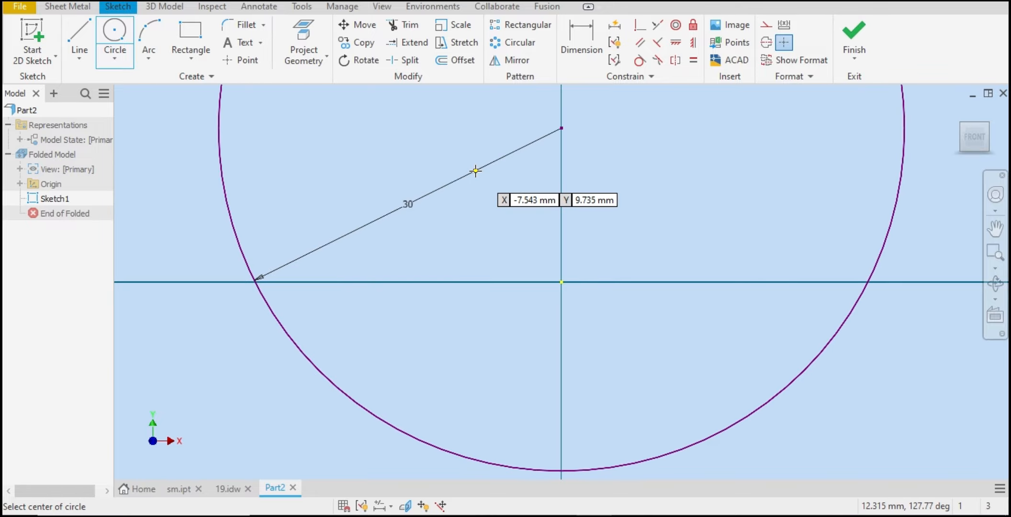
right_click(477, 170)
click(516, 170)
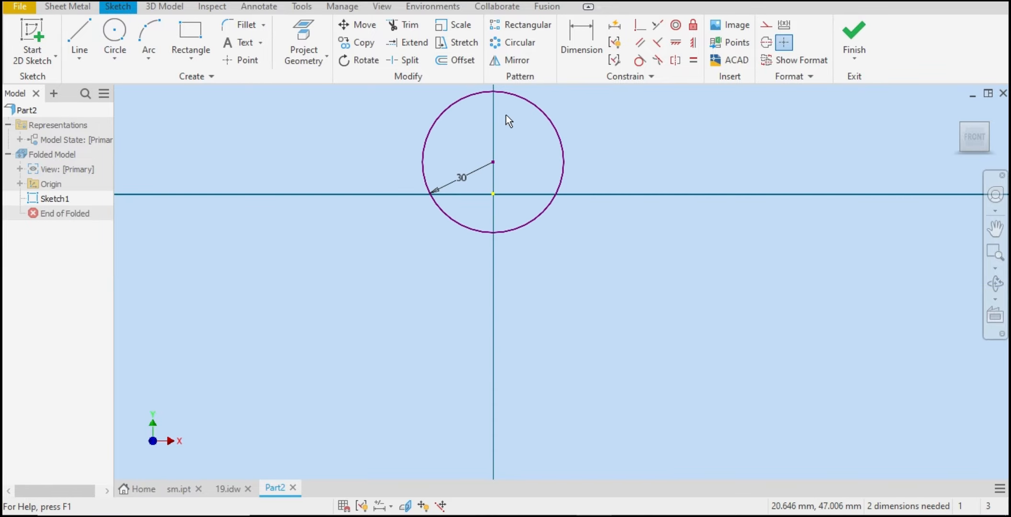
Step: Move the circle's centre further up above the origin
drag(494, 162, 500, 84)
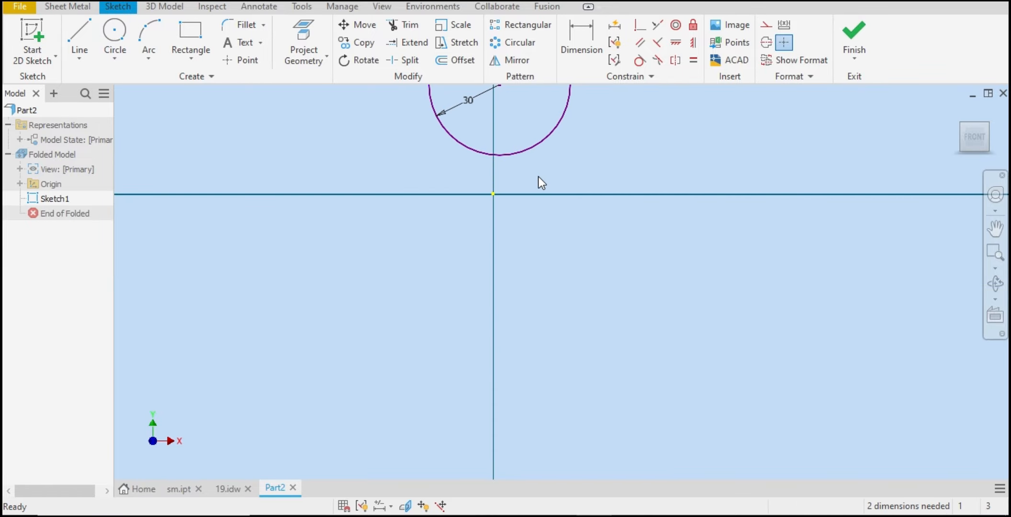
scroll(498, 213, down, 3)
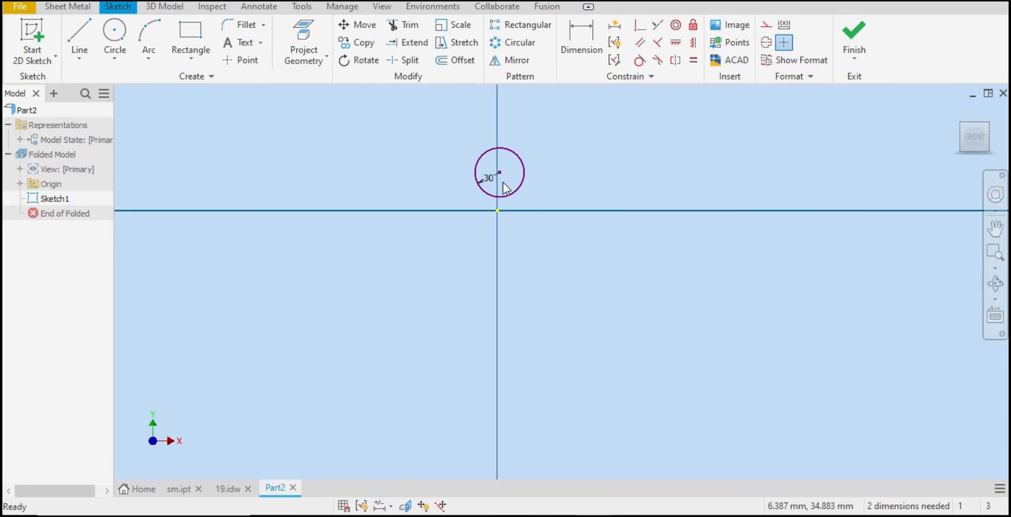
scroll(503, 182, up, 4)
Step: Project the origin's Y Axis into the sketch and convert it to construction geometry
key(p)
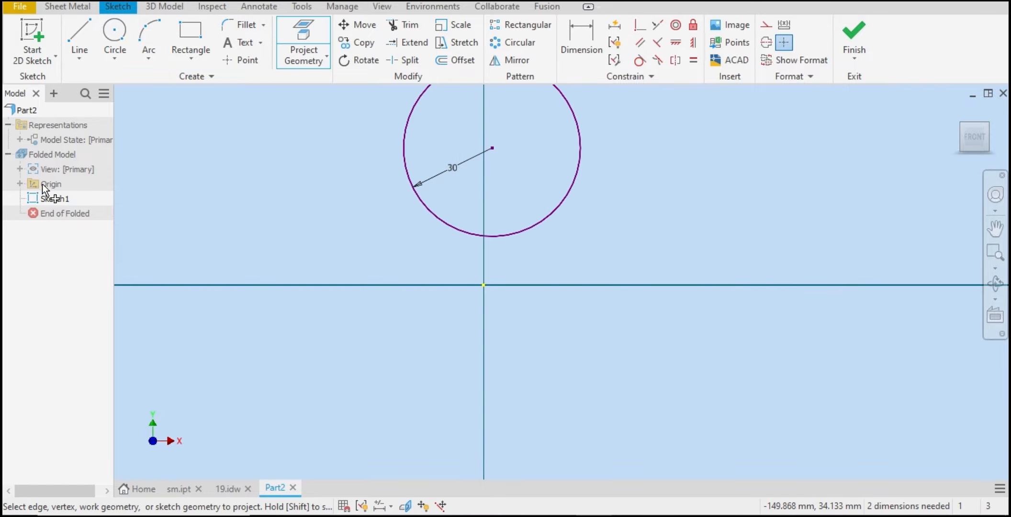
click(21, 183)
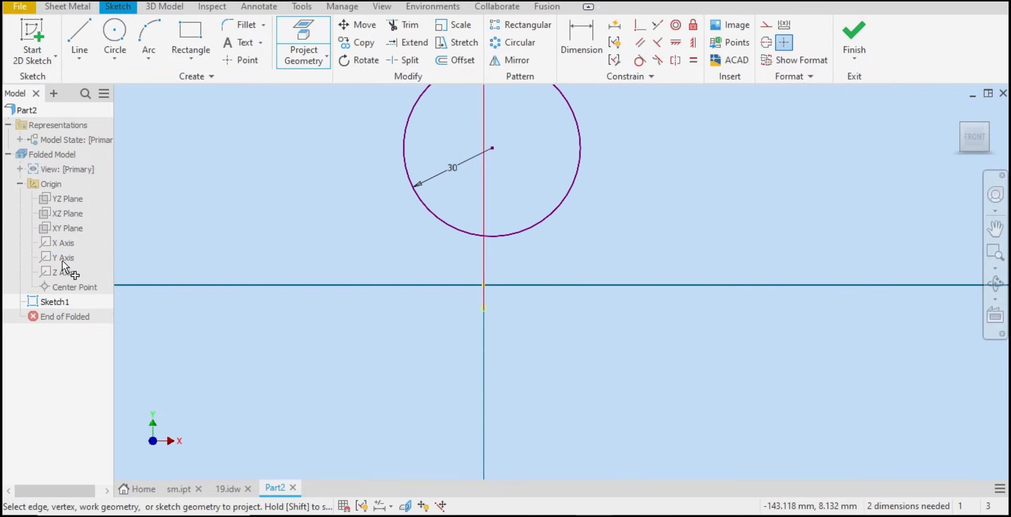
click(62, 261)
right_click(204, 253)
click(240, 253)
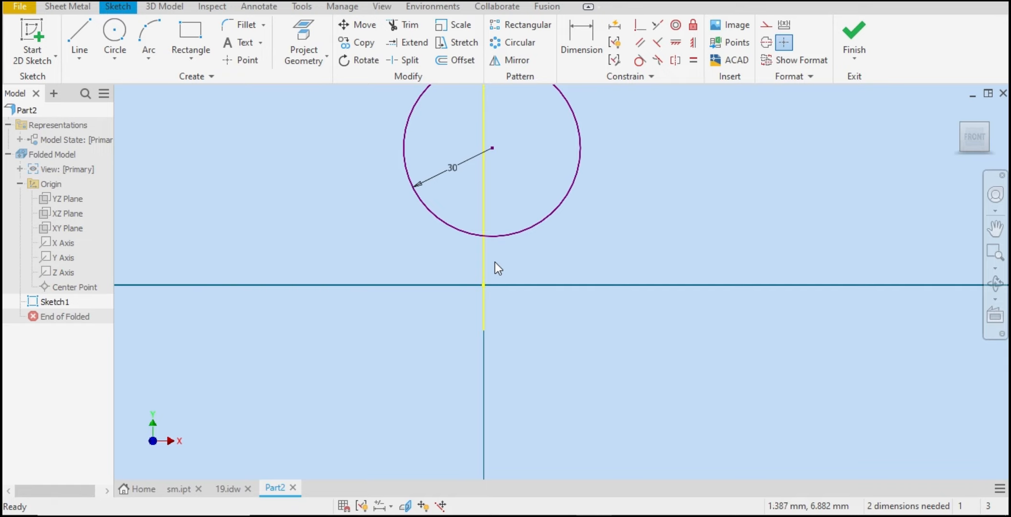
click(484, 266)
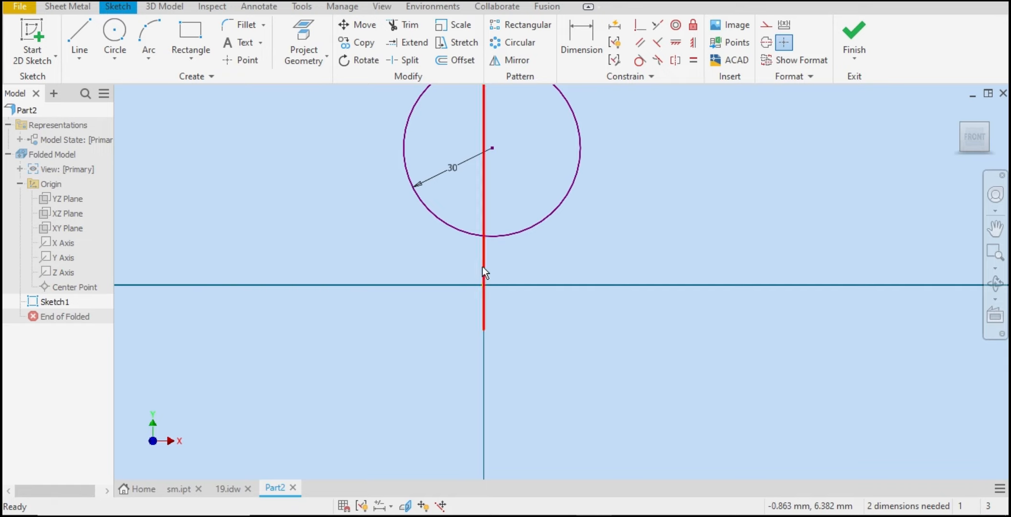
click(766, 25)
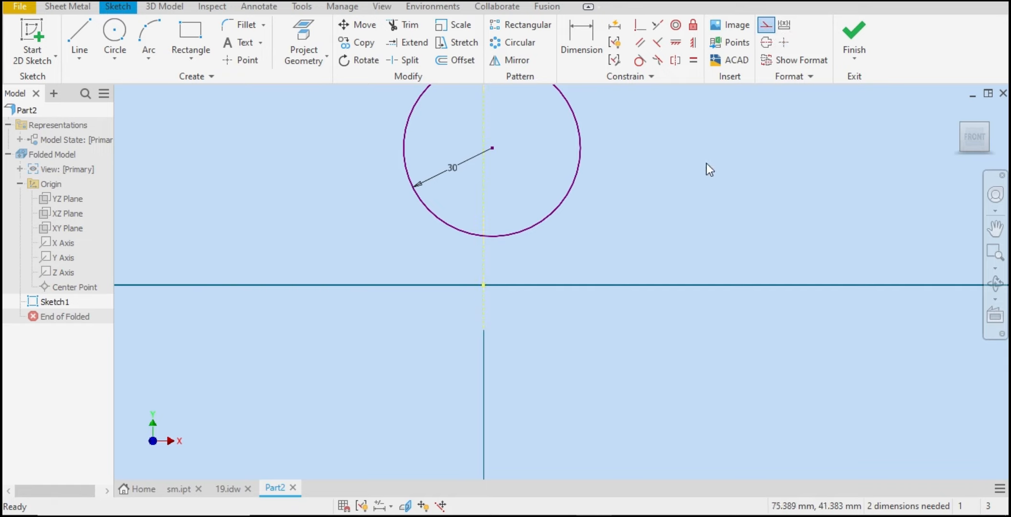
Step: Constrain the circle's centre vertically in line with the origin point
click(707, 164)
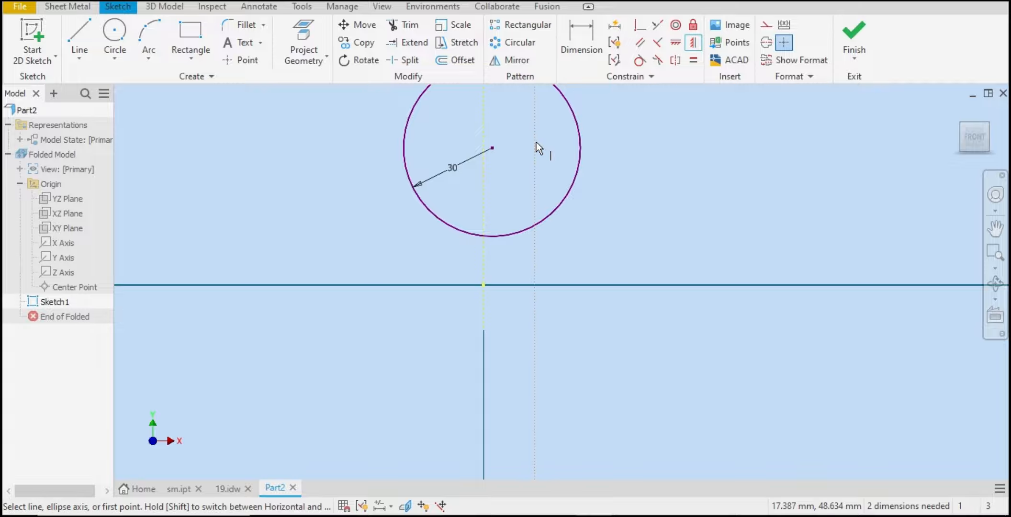
click(493, 149)
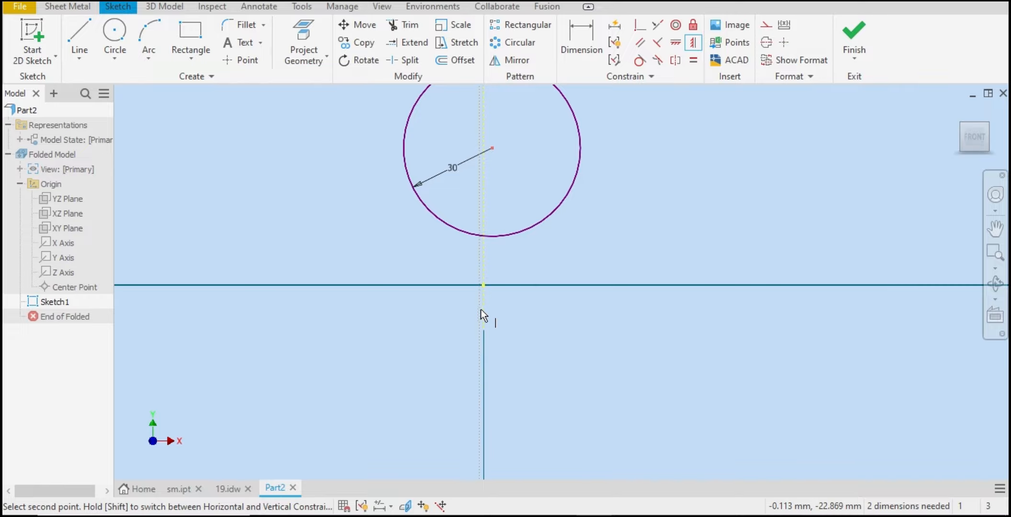
click(483, 285)
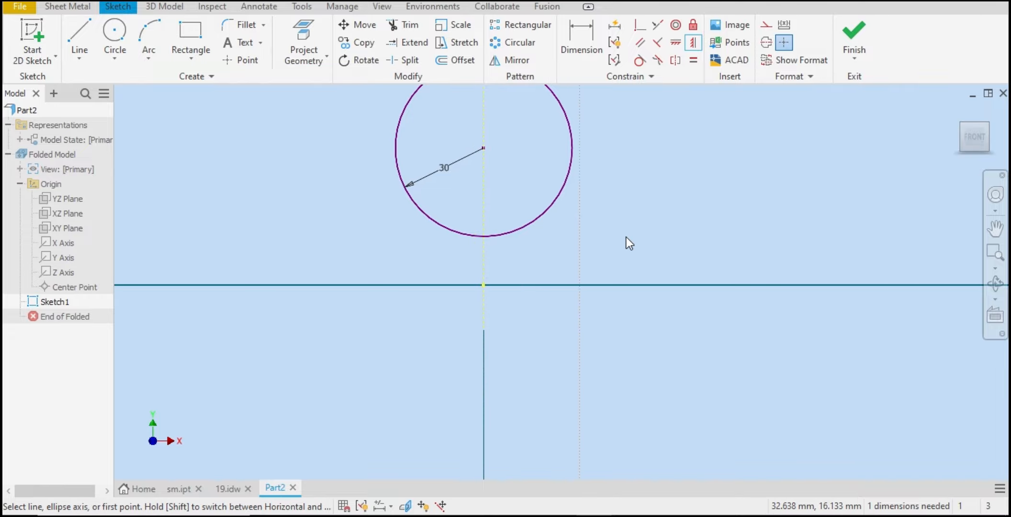
key(Escape)
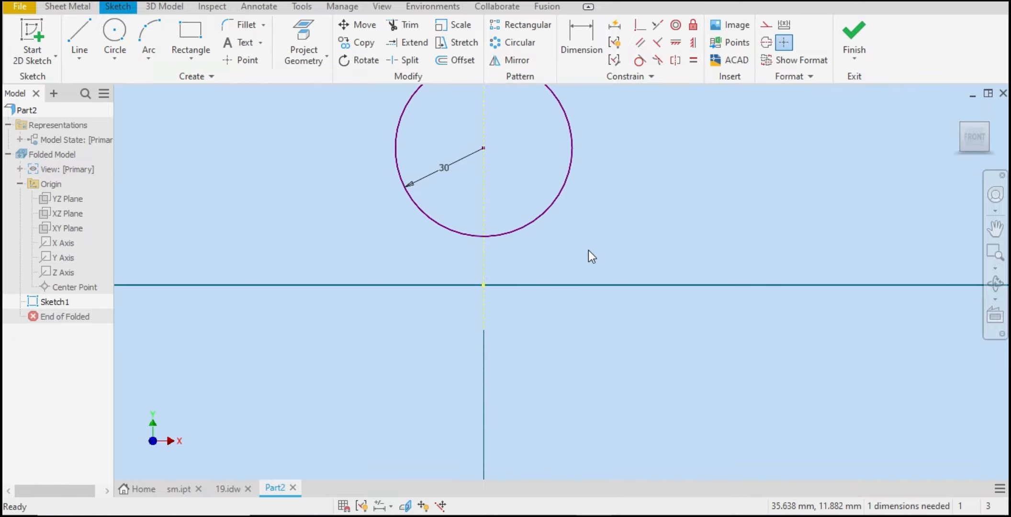
Step: Check the reference drawing's front view again
click(222, 492)
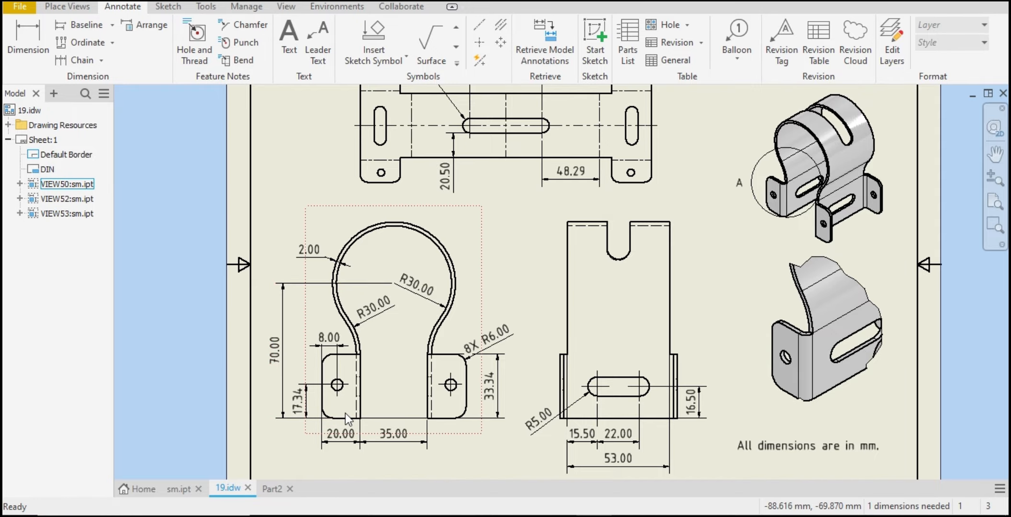
click(269, 488)
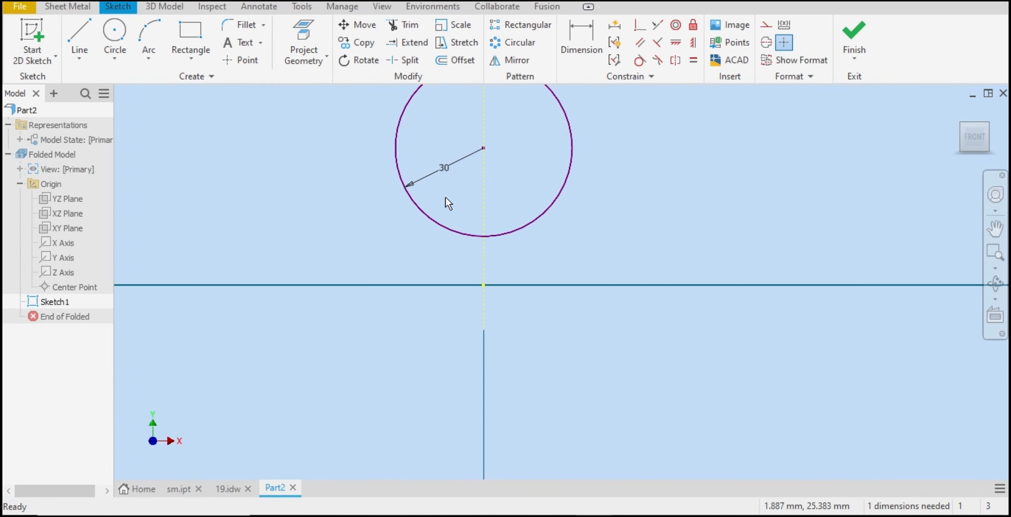
Step: Draw a vertical line downward from the circle's lower left side
click(82, 34)
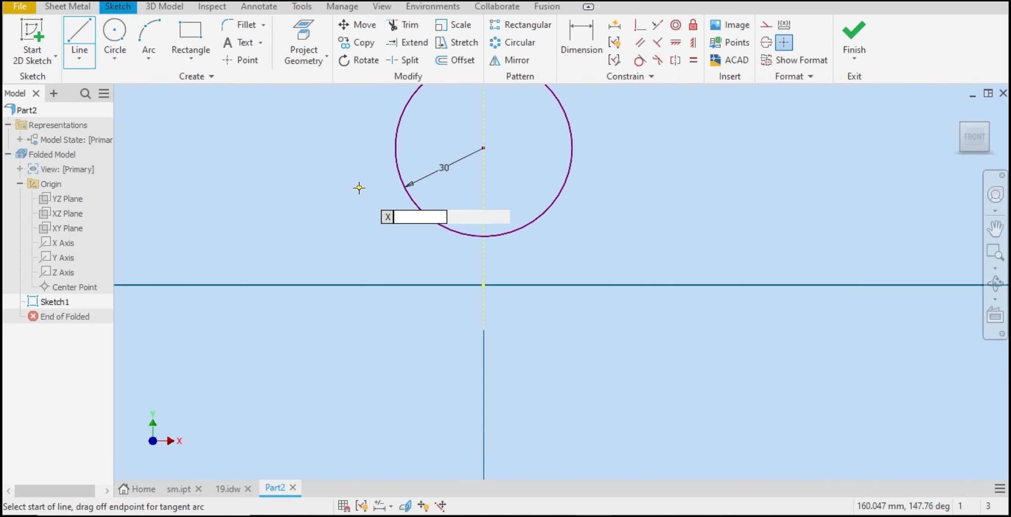
click(411, 200)
click(412, 340)
right_click(421, 329)
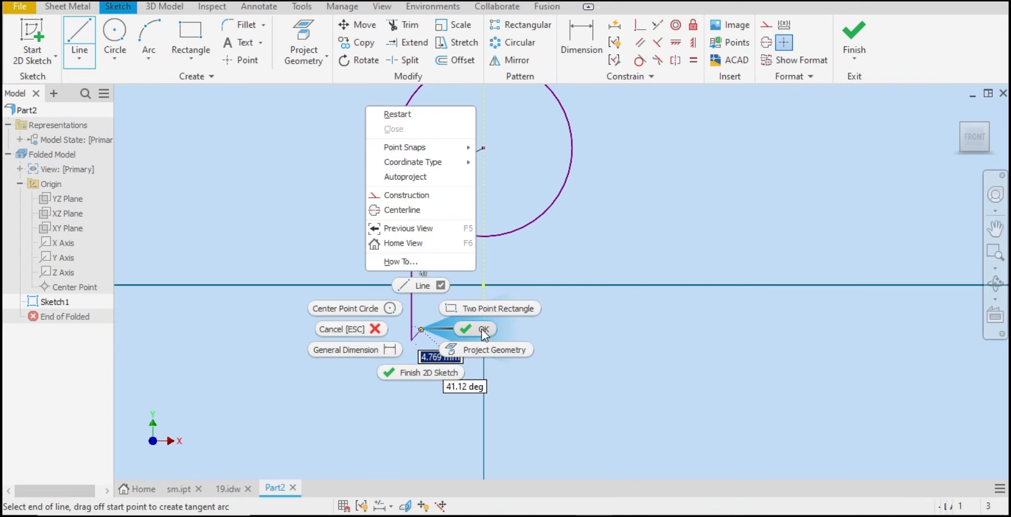
click(483, 330)
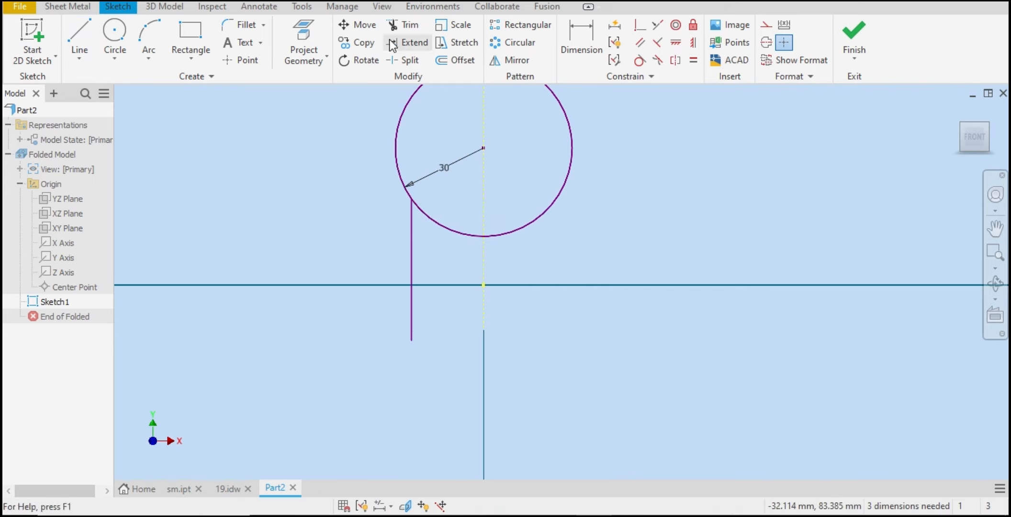
Step: Dimension the vertical distance from the circle's centre to the left line's lower end as 70 mm
click(591, 44)
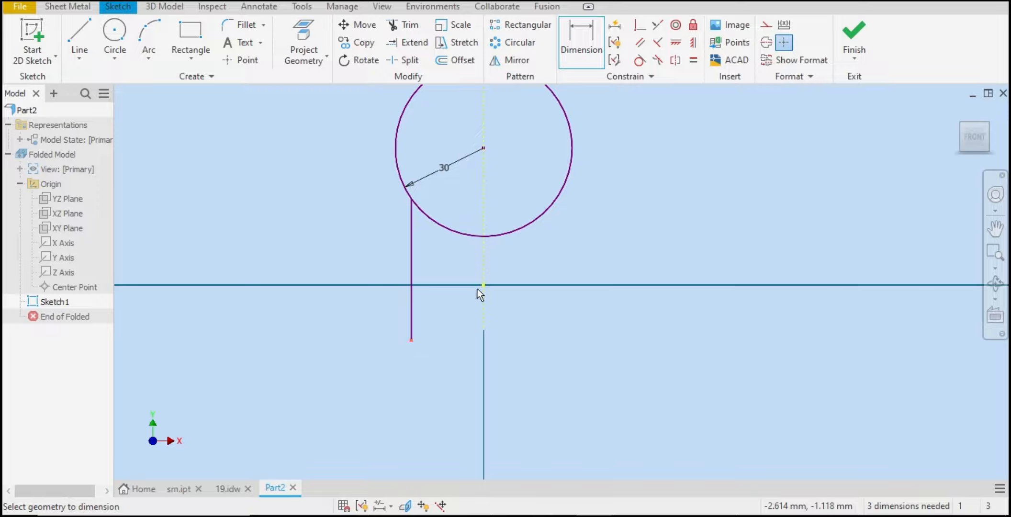
click(484, 148)
click(386, 189)
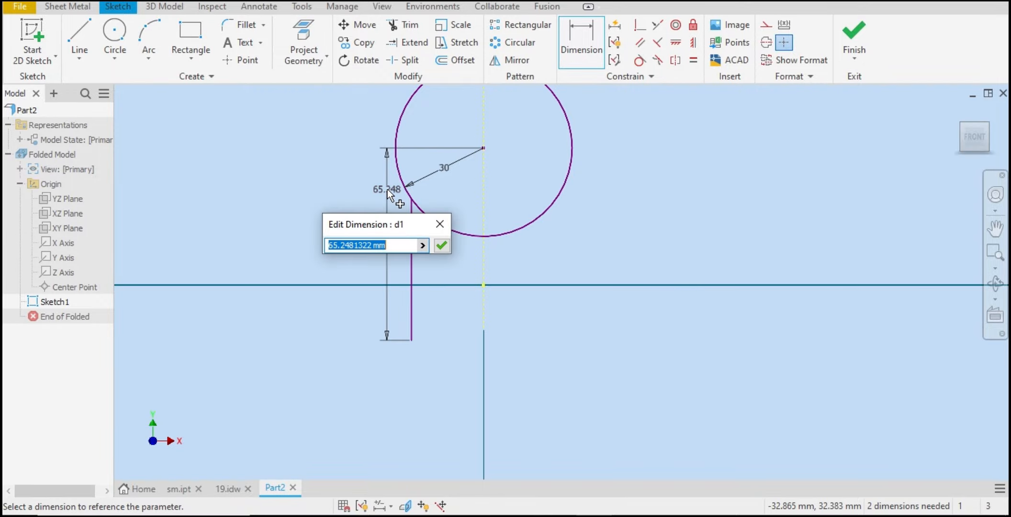
text(70)
key(Return)
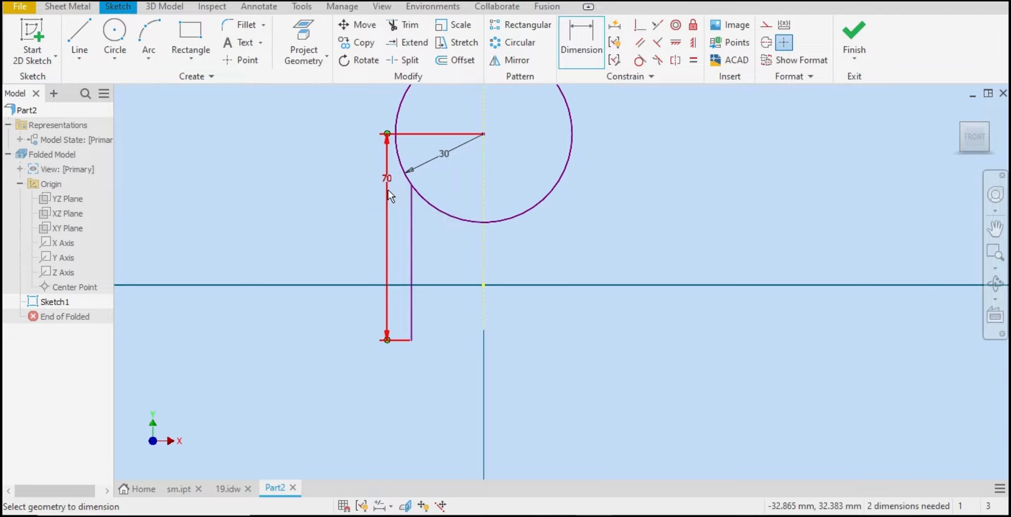
right_click(545, 238)
click(602, 236)
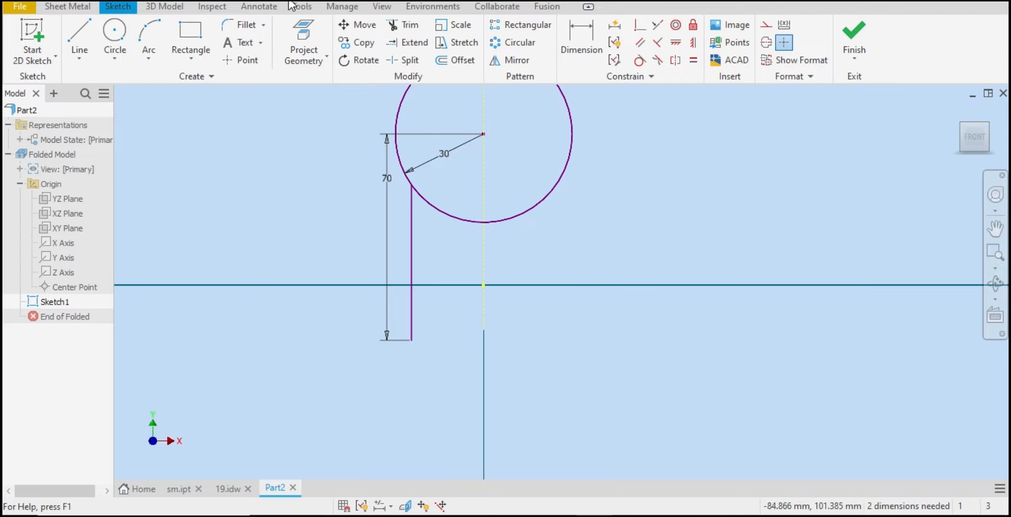
click(259, 28)
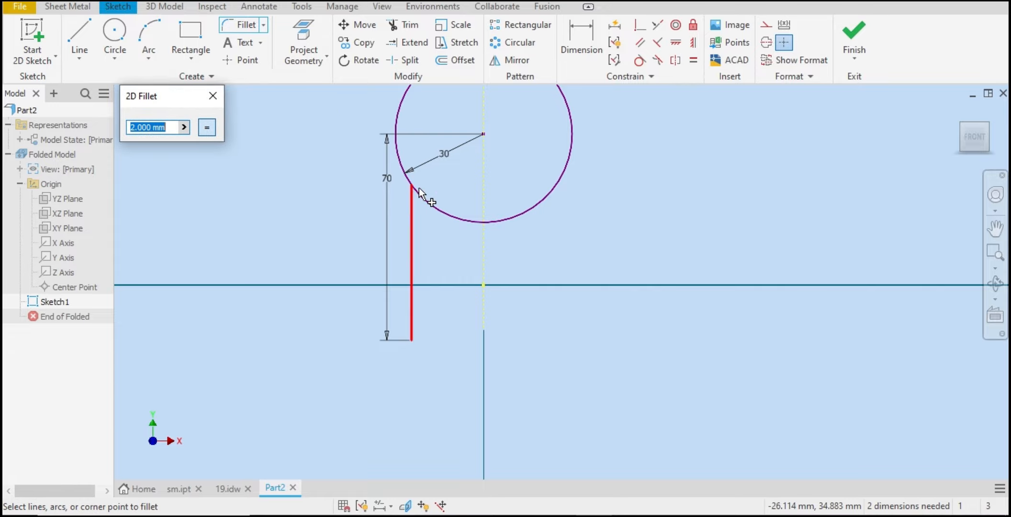
right_click(453, 188)
click(476, 188)
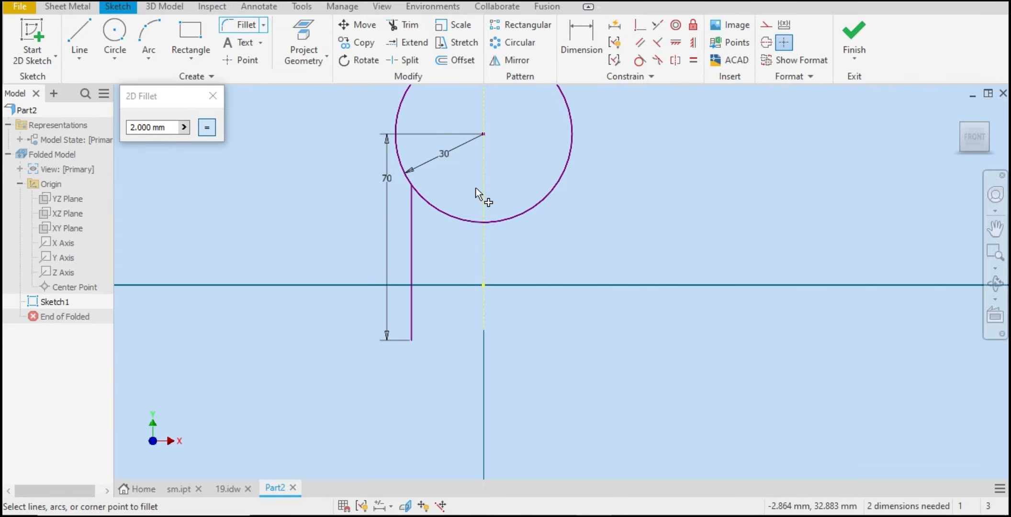
right_click(365, 201)
click(320, 201)
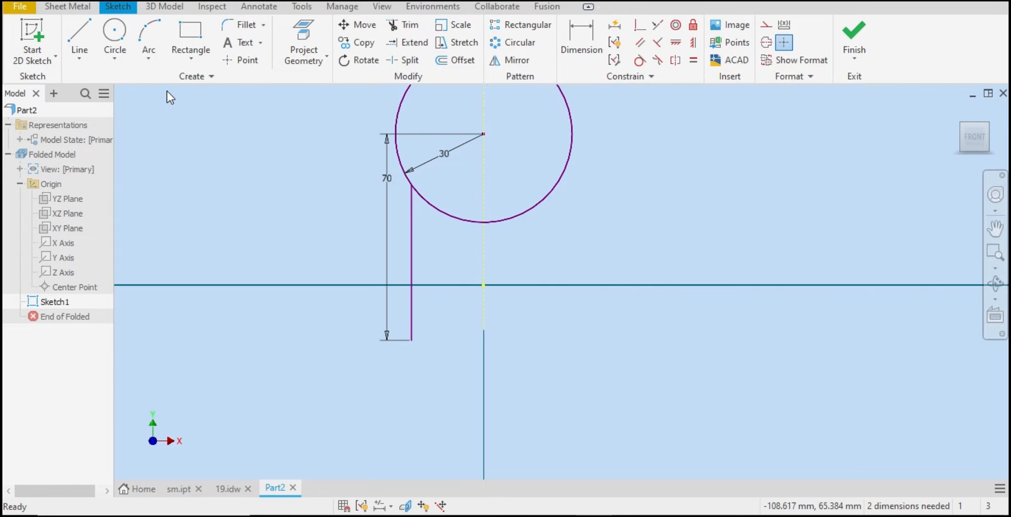
Step: Mirror the left vertical line about the projected Y axis
click(519, 66)
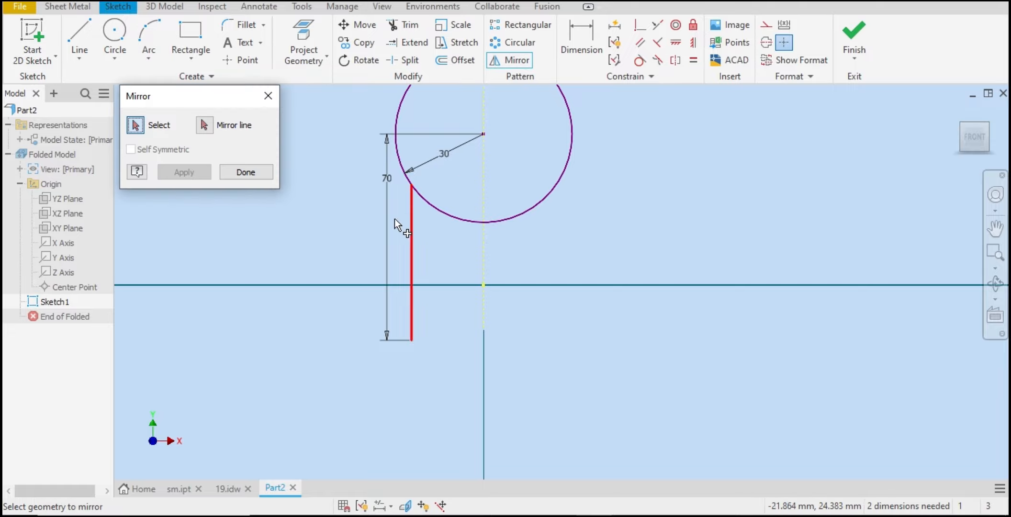
click(411, 218)
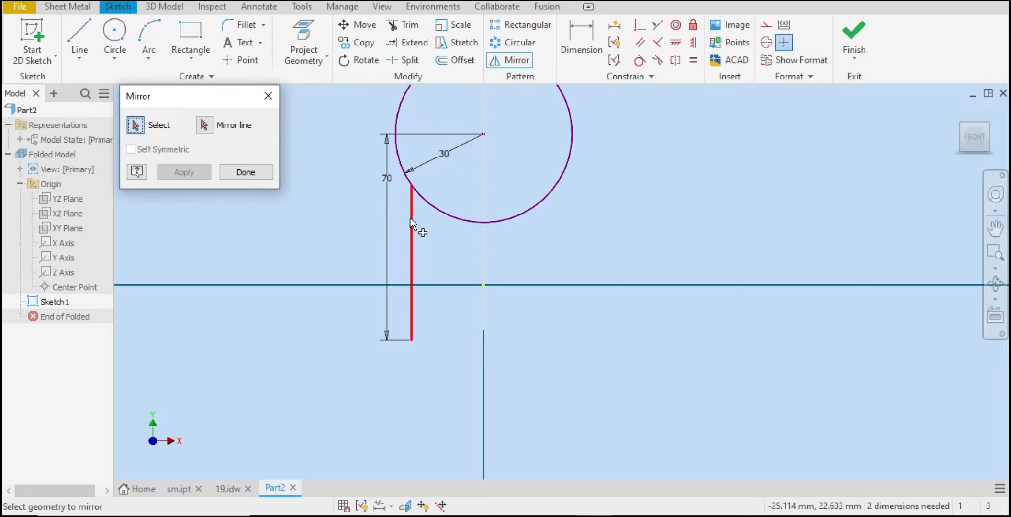
click(204, 126)
click(484, 259)
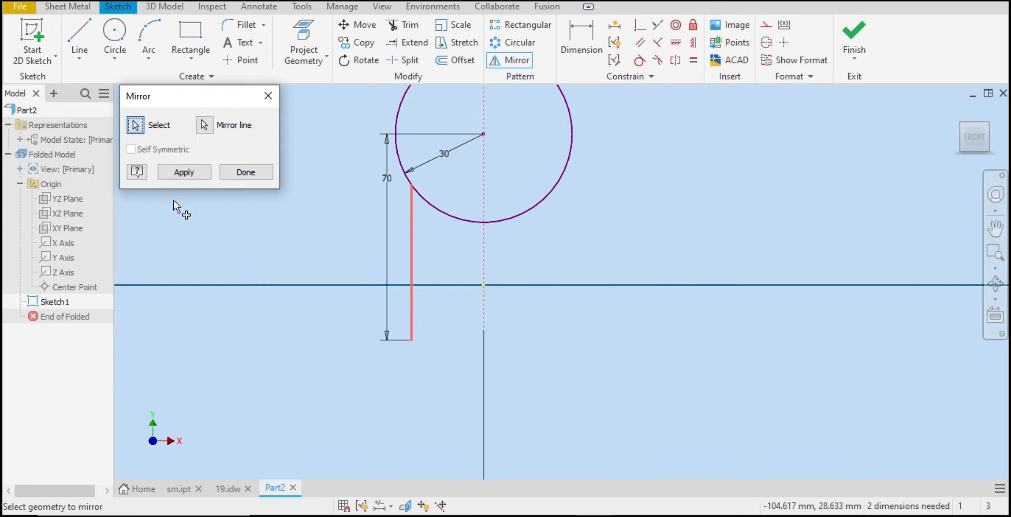
click(185, 173)
click(265, 172)
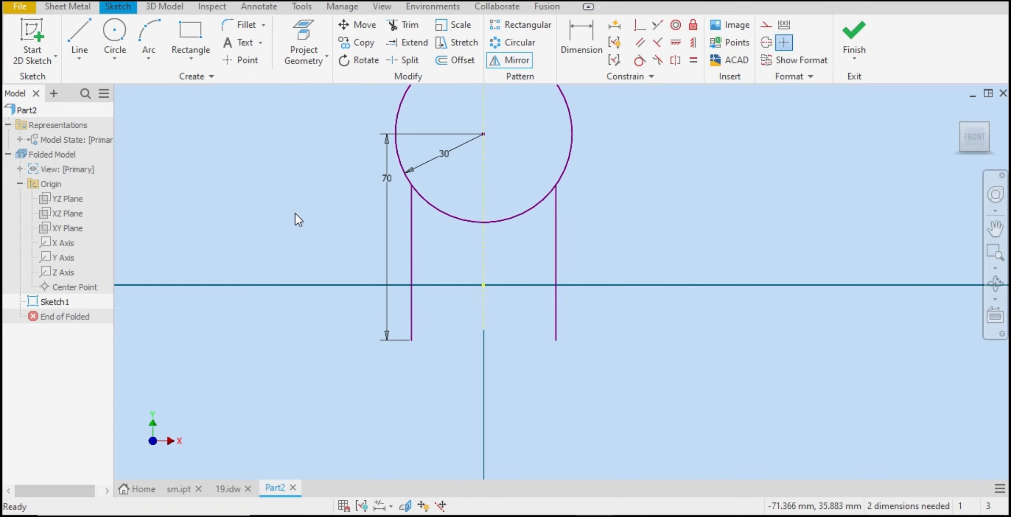
Step: Trim away the circle's lower arc between the two vertical lines
click(403, 26)
click(511, 217)
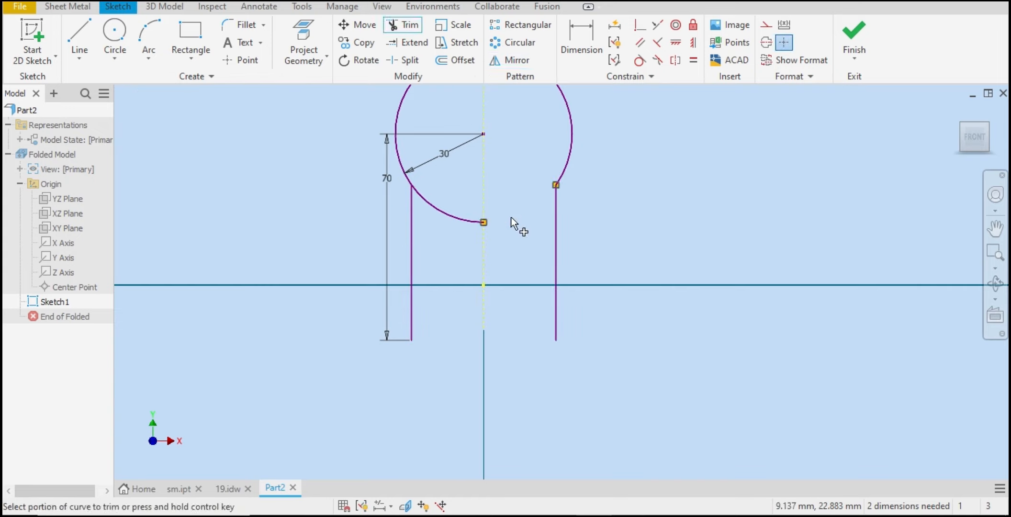
key(Escape)
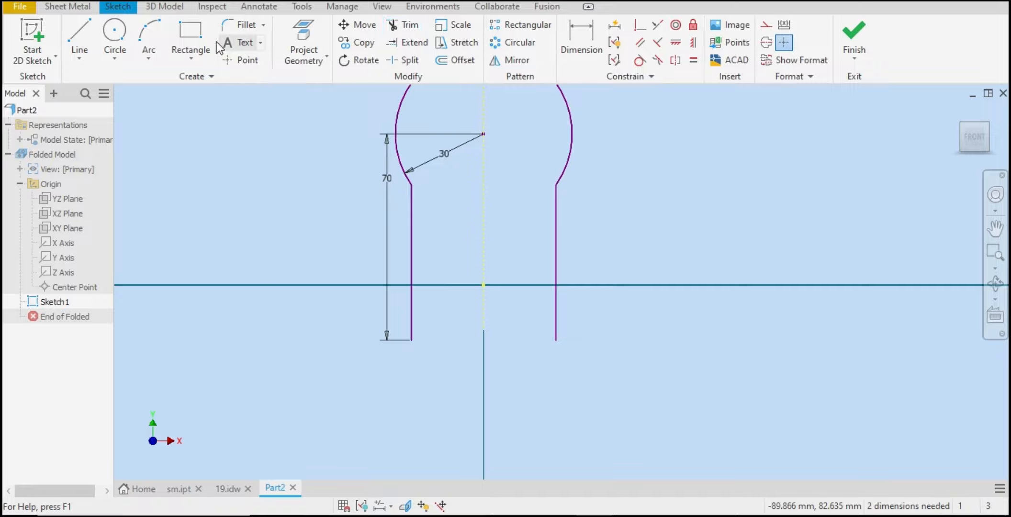
Step: Fillet both junctions between the arc and the vertical lines with a 30 mm radius
click(242, 25)
click(402, 163)
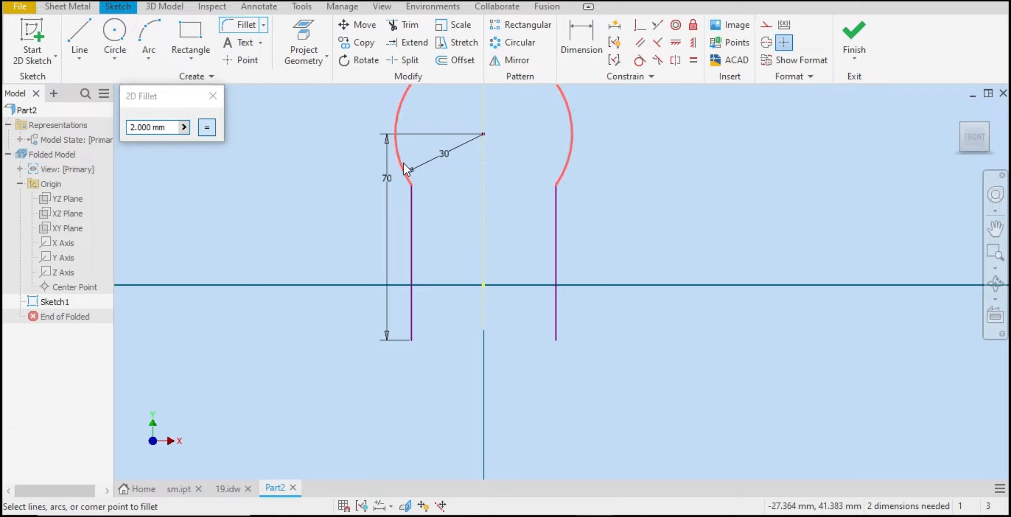
click(408, 201)
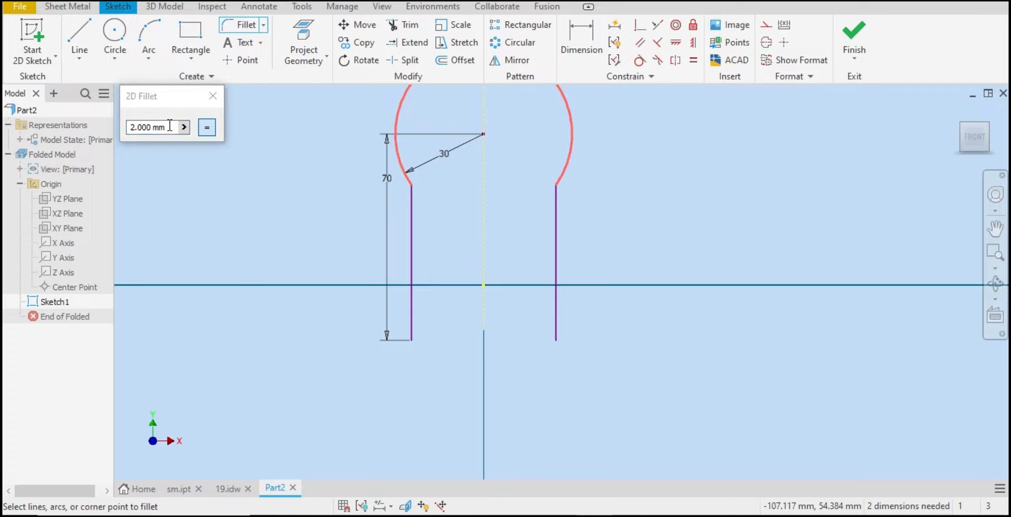
text(30)
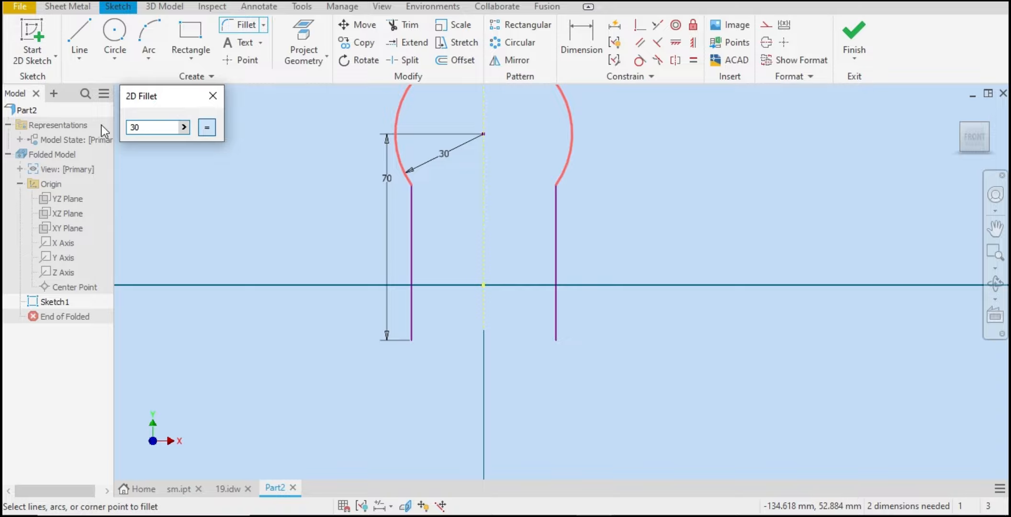
click(413, 196)
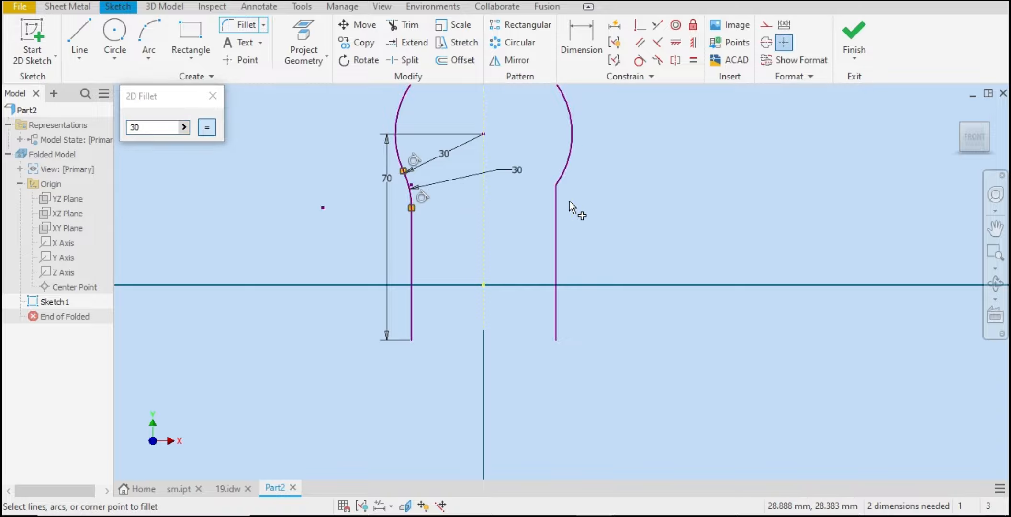
click(563, 178)
click(557, 201)
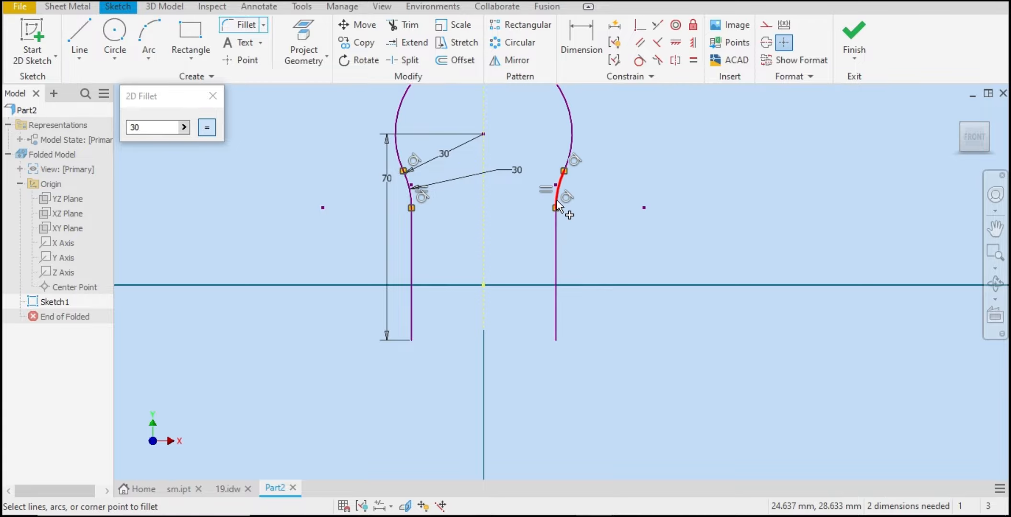
right_click(557, 202)
click(711, 191)
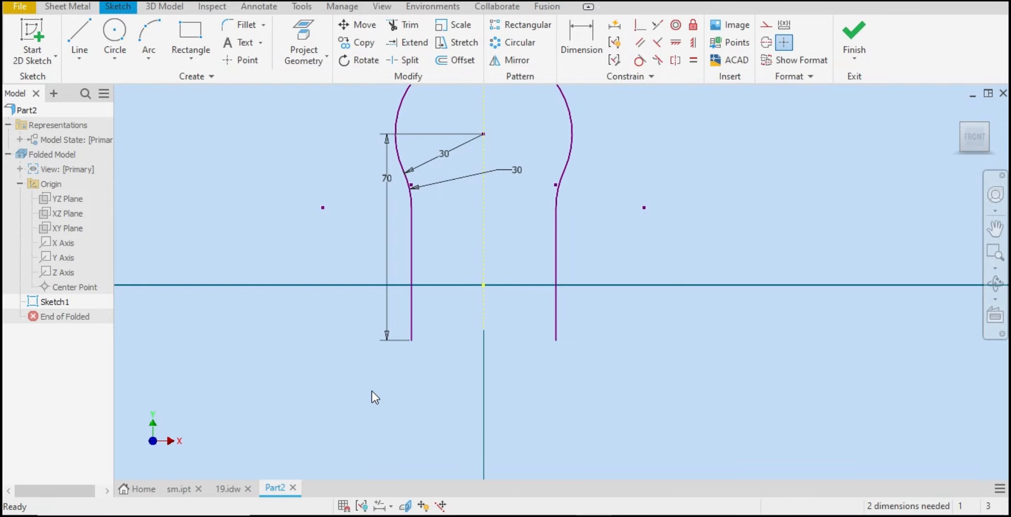
Step: Check the reference drawing's front view dimensions again
click(222, 490)
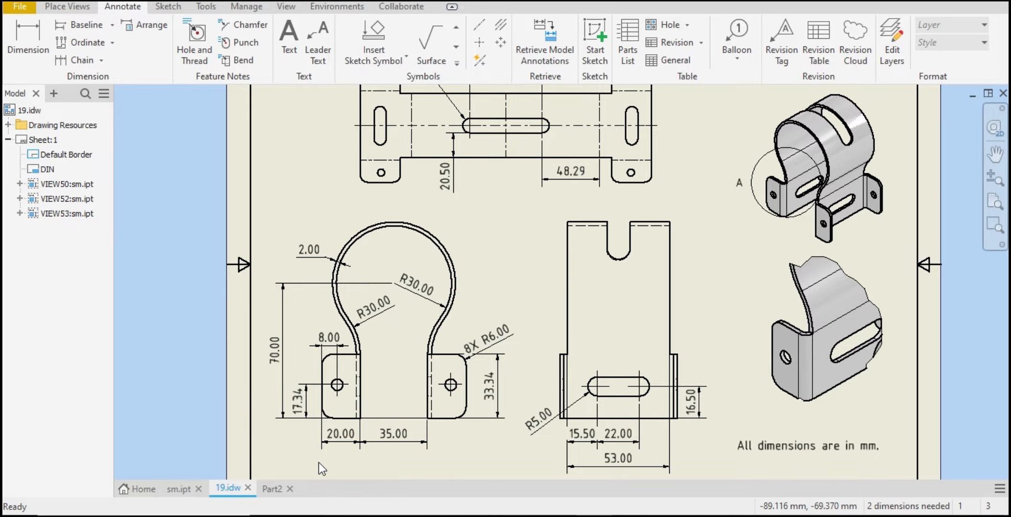
scroll(450, 410, down, 3)
scroll(446, 447, up, 3)
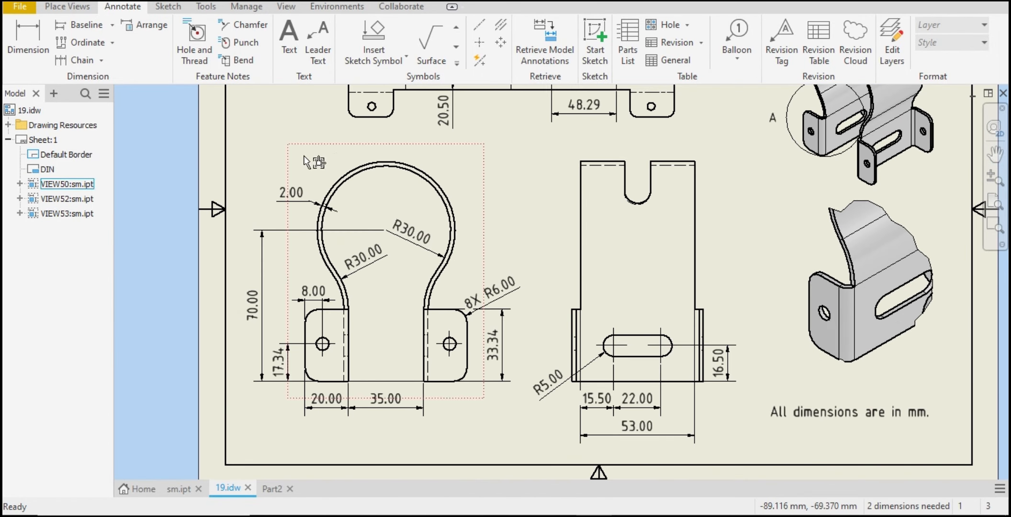
click(274, 489)
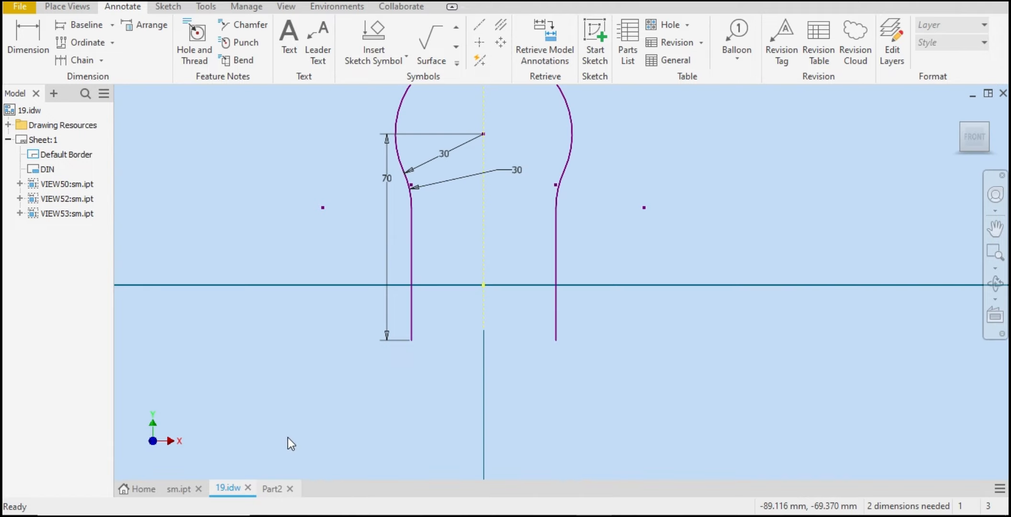
Step: Dimension the horizontal spacing between the two vertical lines as 35 mm
click(582, 43)
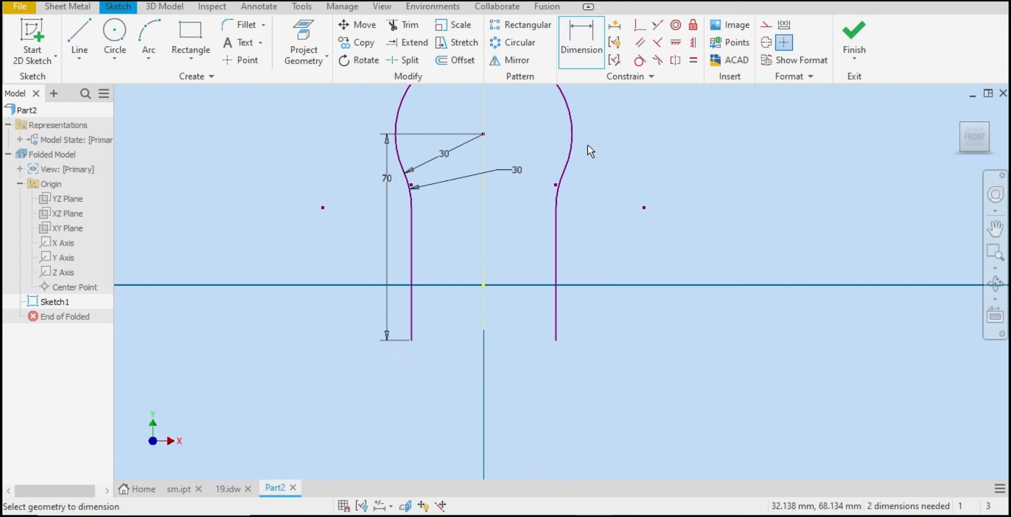
click(556, 277)
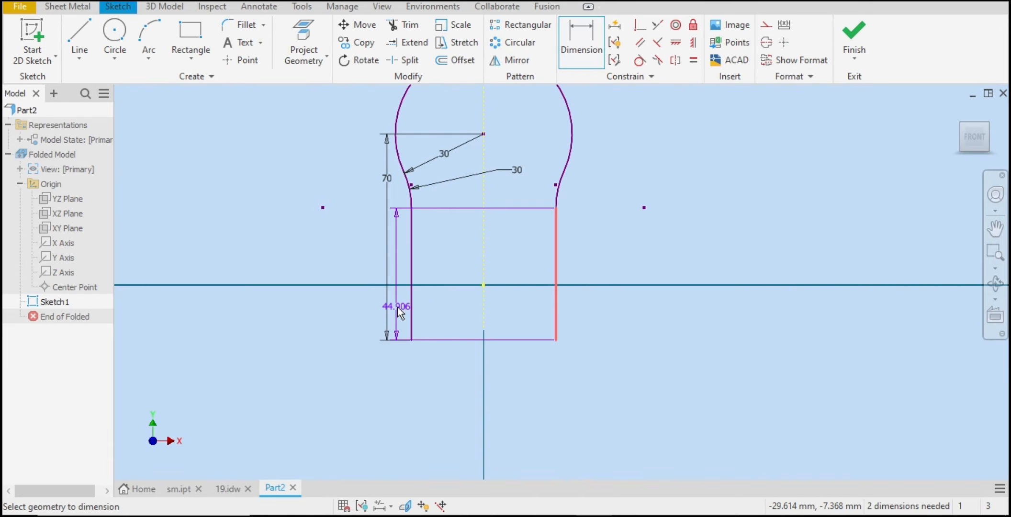
click(412, 306)
click(498, 349)
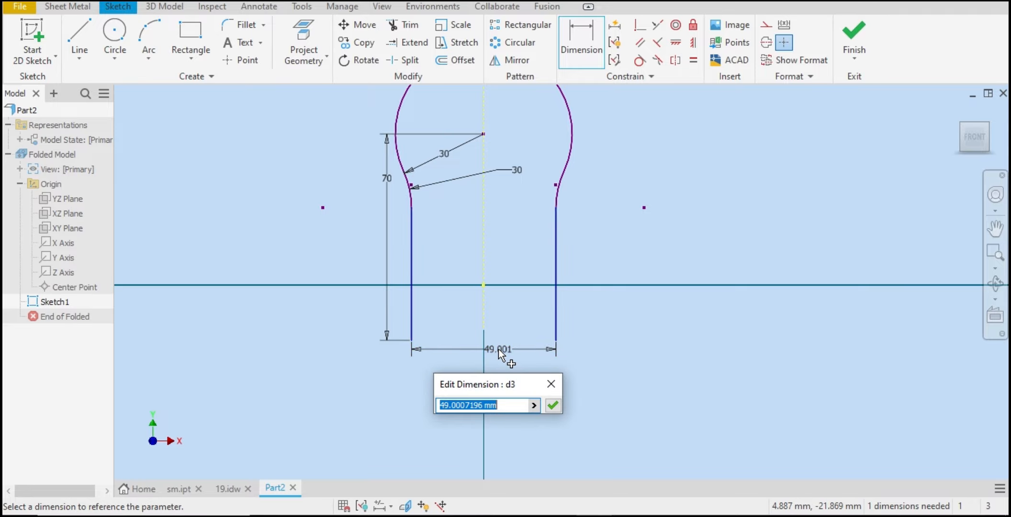
text(35)
key(Return)
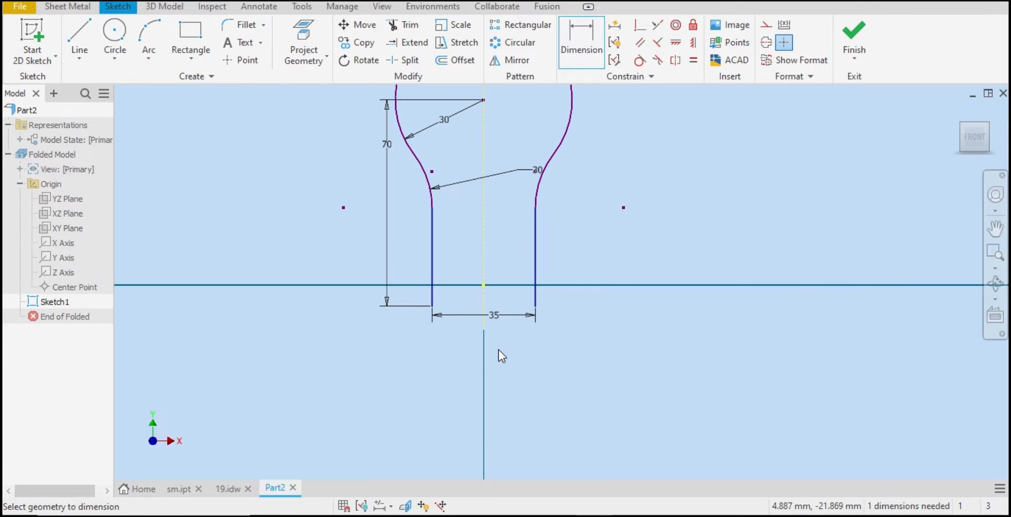
Step: Add a driven dimension between the projected Y axis and the right vertical line
click(533, 242)
click(517, 247)
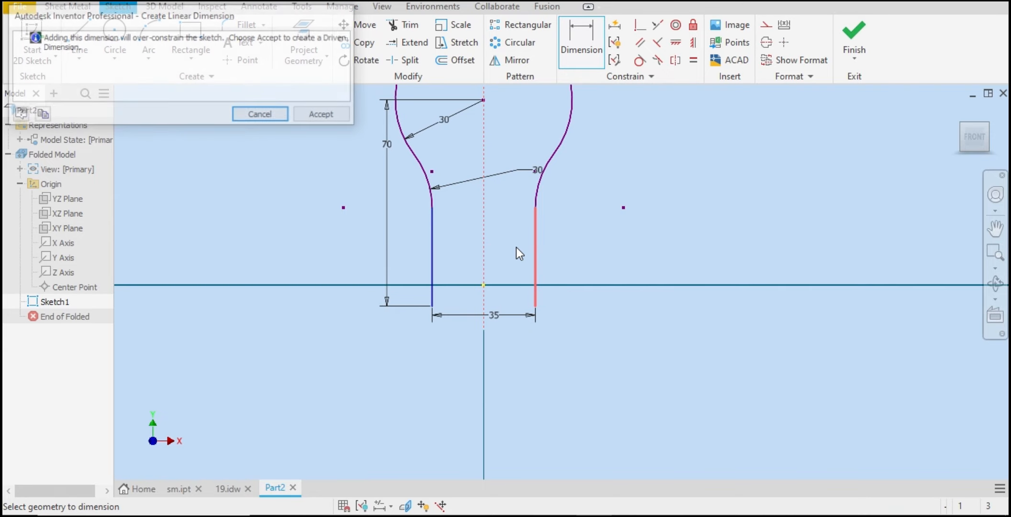
click(343, 116)
scroll(516, 260, up, 2)
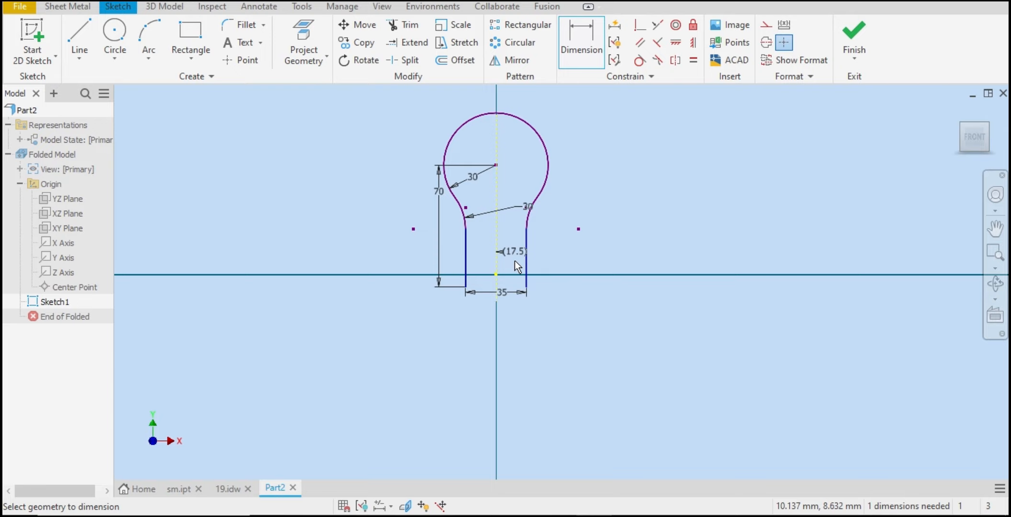
right_click(563, 205)
click(601, 194)
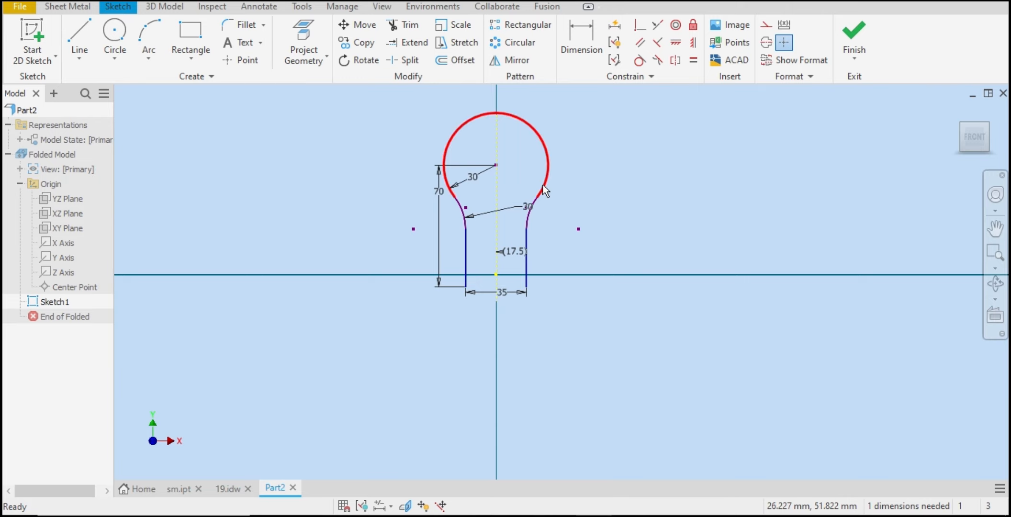
Step: Constrain the circle's centre coincident with the origin point
click(641, 24)
click(496, 166)
click(496, 274)
right_click(546, 383)
click(583, 373)
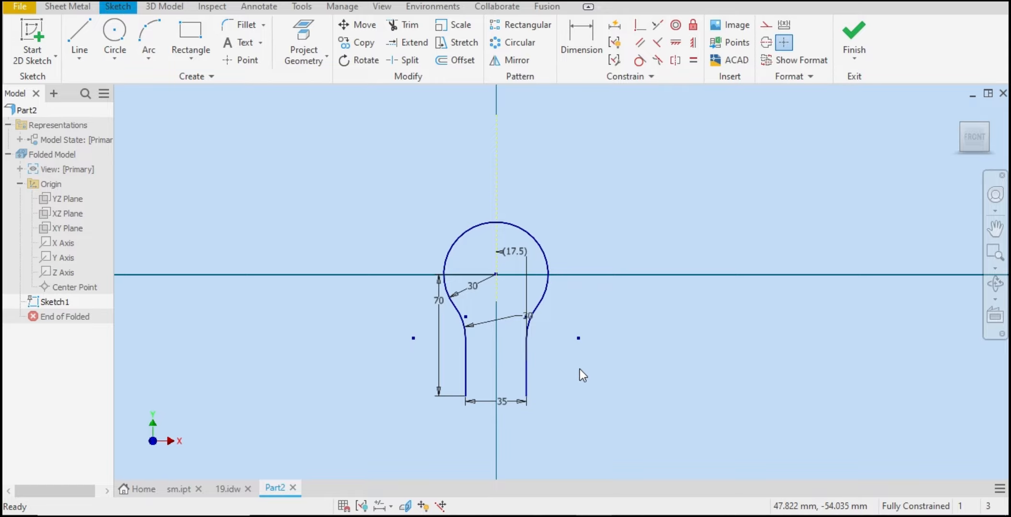
Step: Finish the profile sketch
click(863, 32)
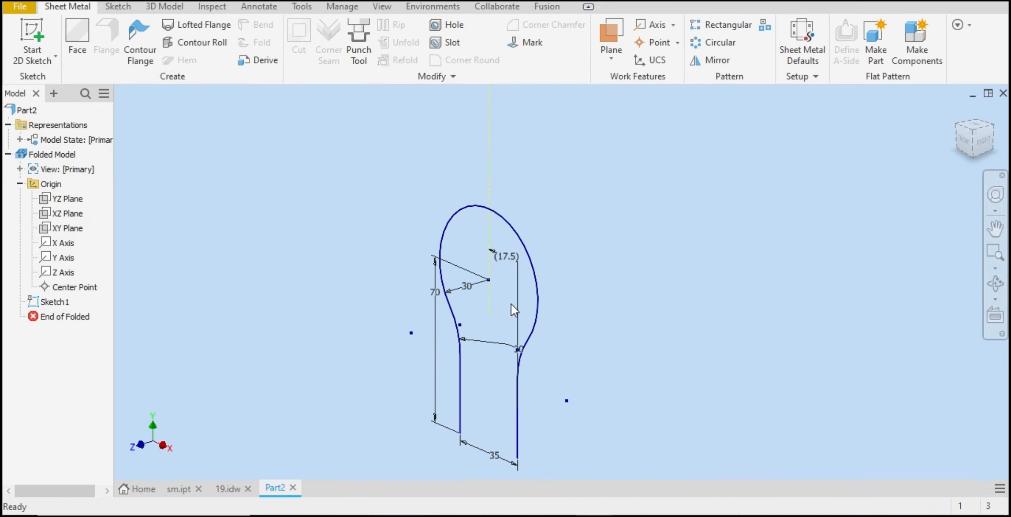
scroll(531, 354, up, 2)
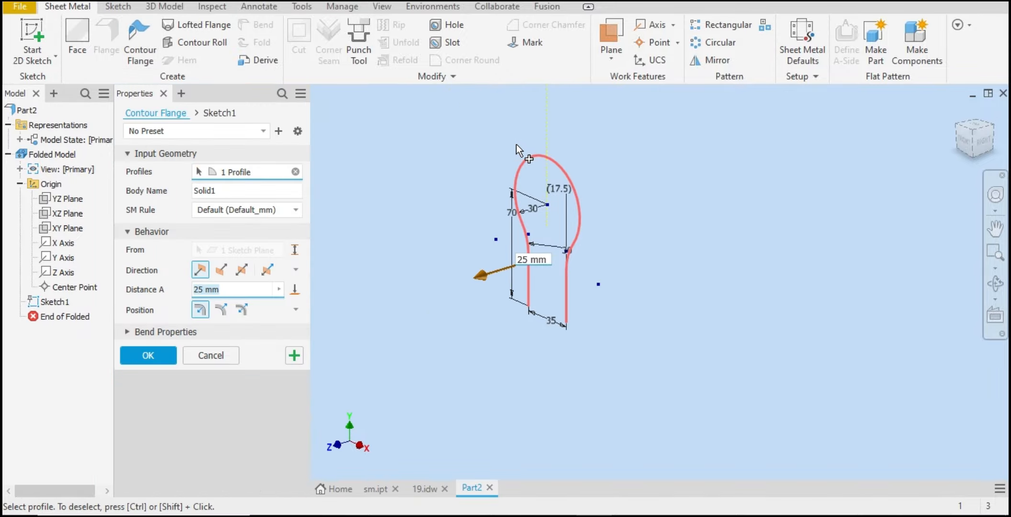
Step: Preview a 25 mm symmetric contour flange from the sketch profile and cancel it
click(238, 270)
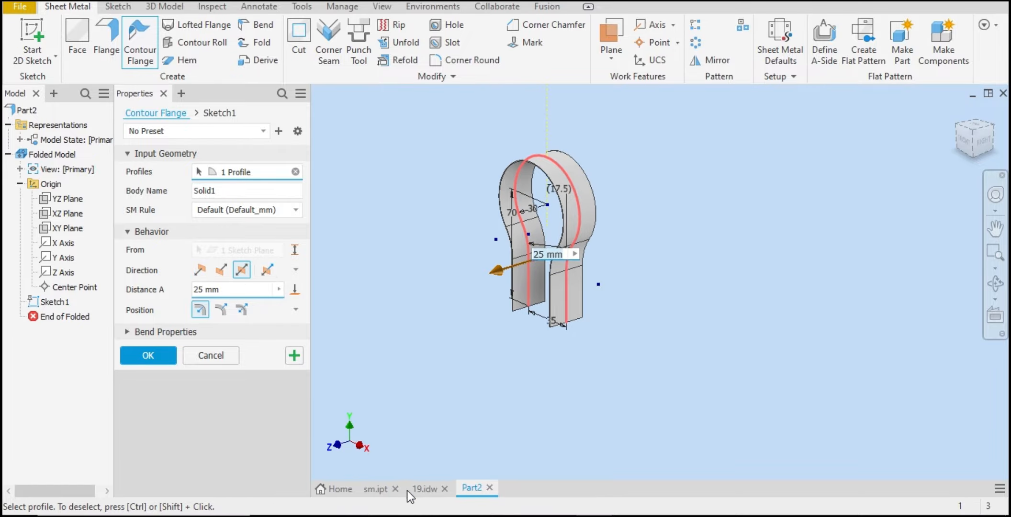
click(211, 355)
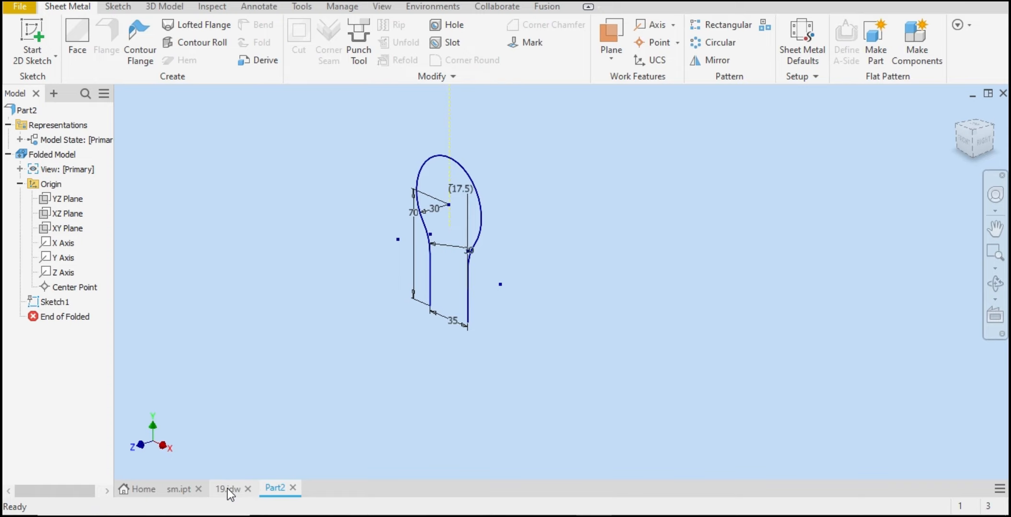
Step: Switch to the reference drawing to check its dimensions
key(ctrl+Tab)
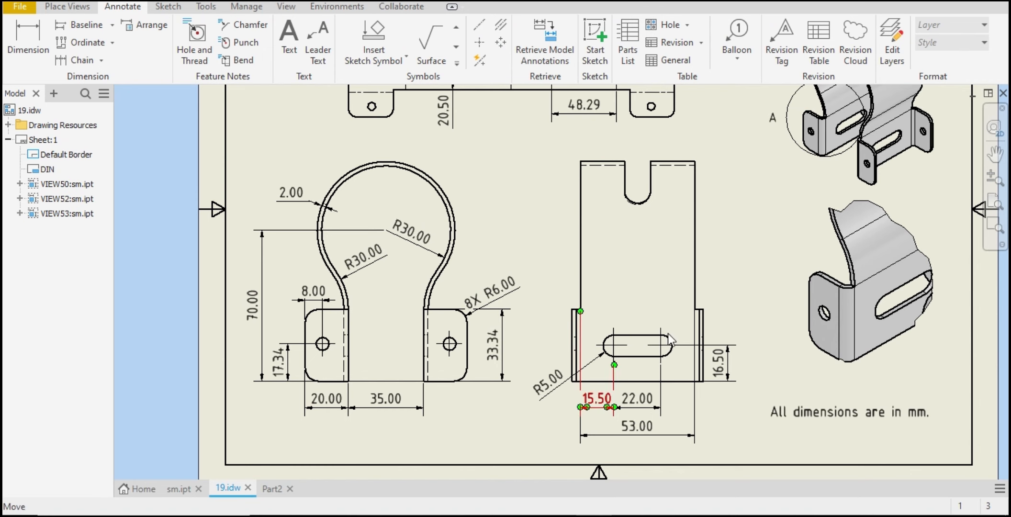
Step: Return to the part and create a 35 mm symmetric contour flange from the sketch profile, using the middle position option
click(374, 407)
key(Escape)
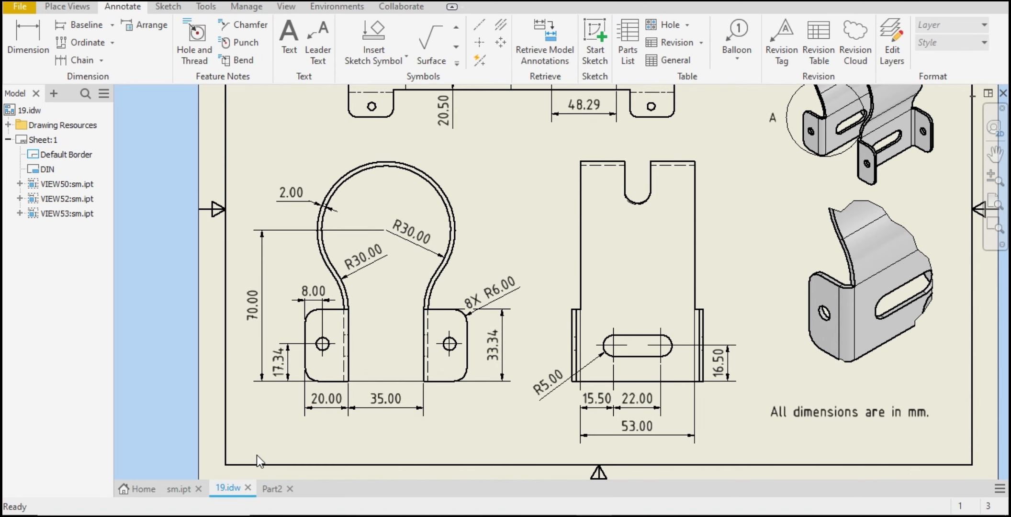
click(272, 488)
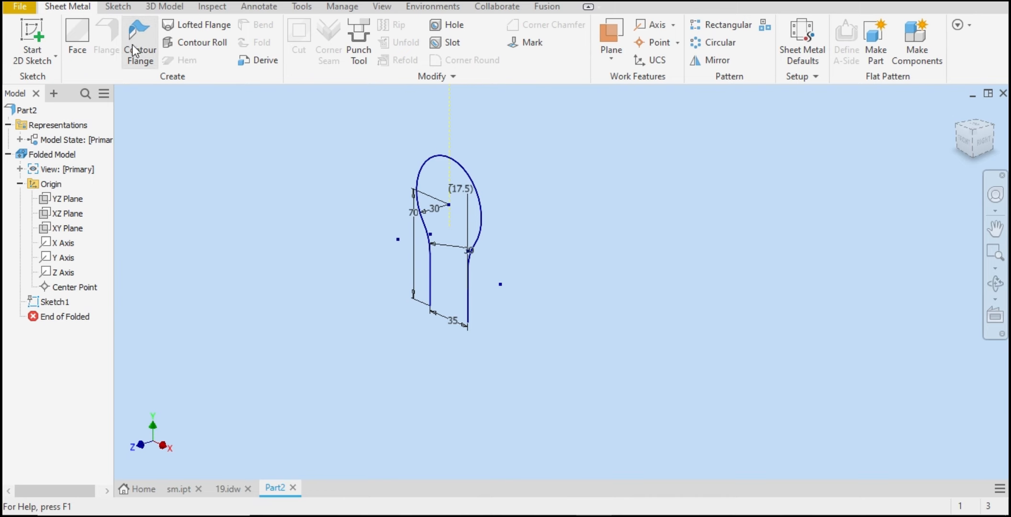
click(134, 48)
click(544, 154)
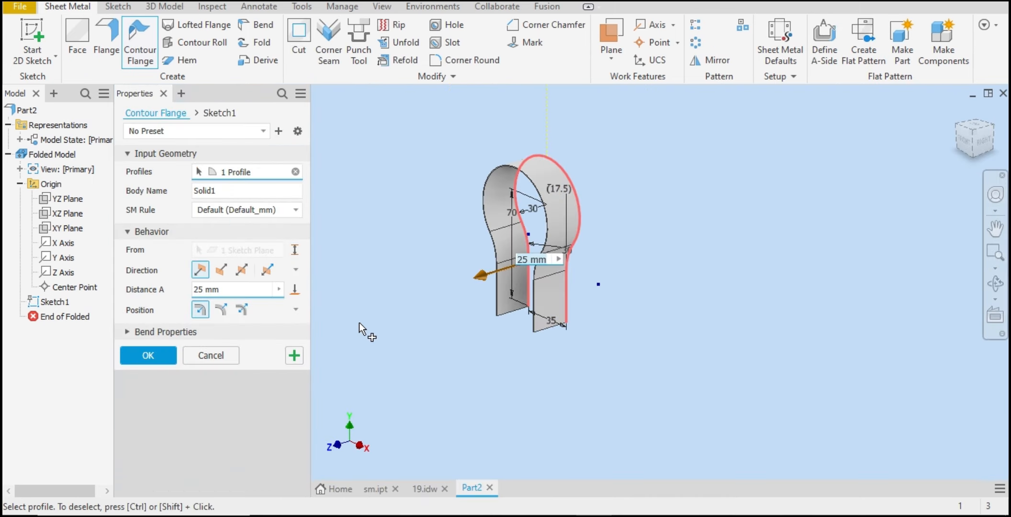
click(242, 269)
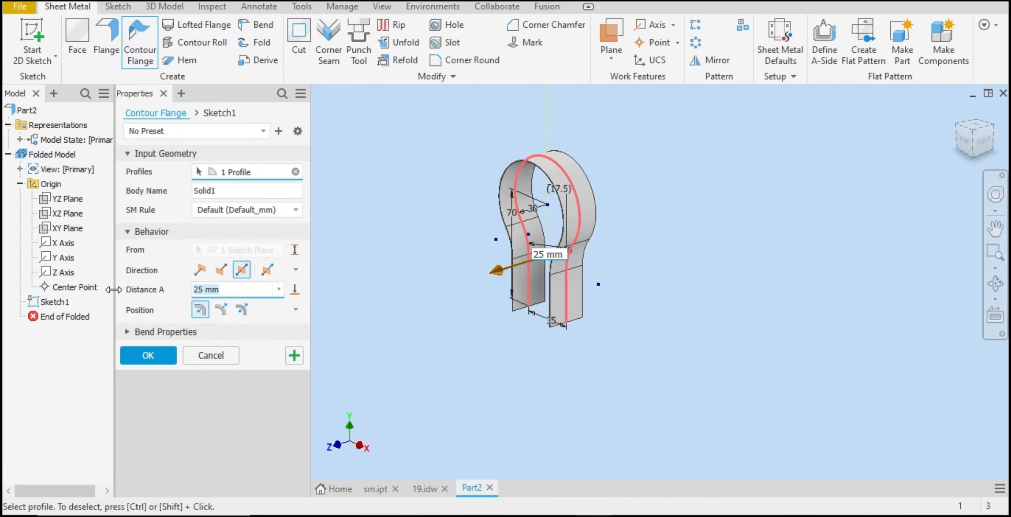
text(35)
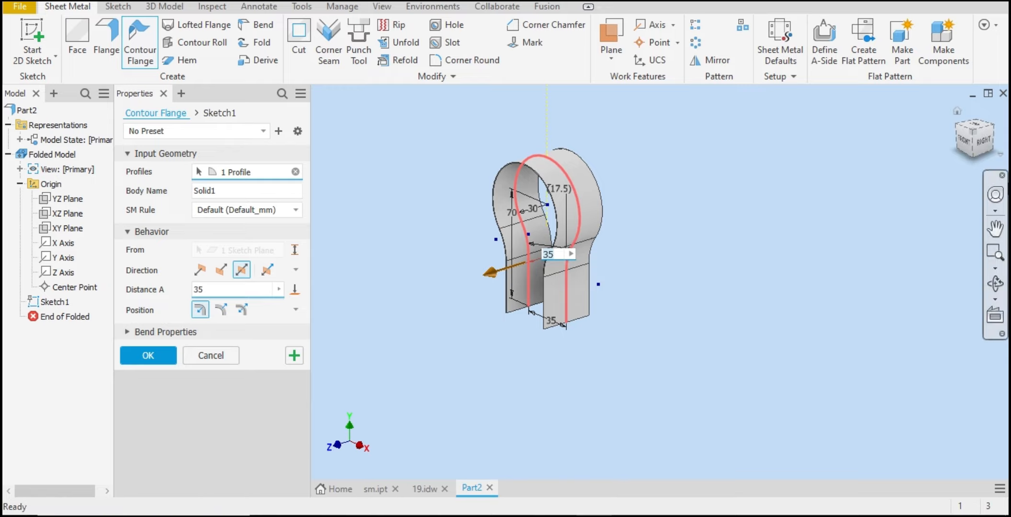
click(965, 154)
scroll(660, 254, down, 5)
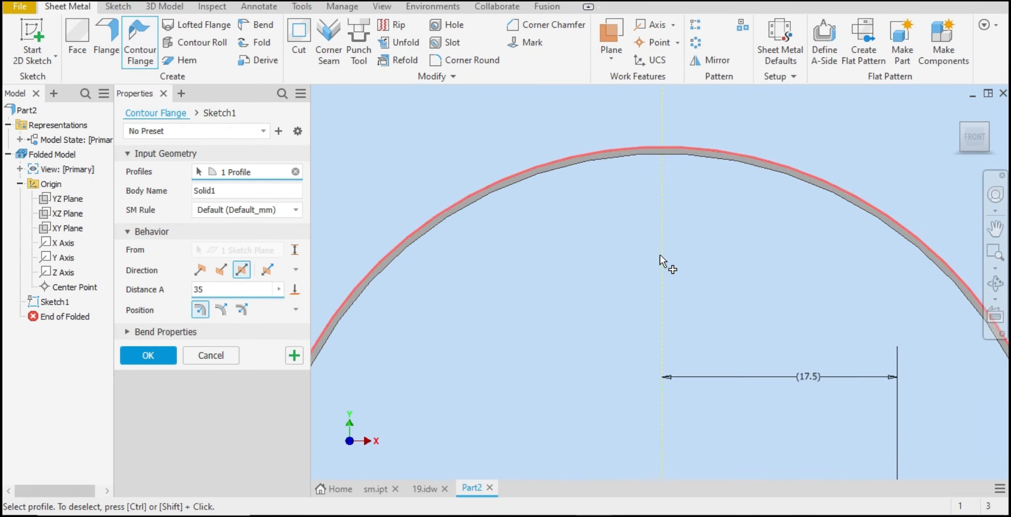
scroll(660, 240, up, 3)
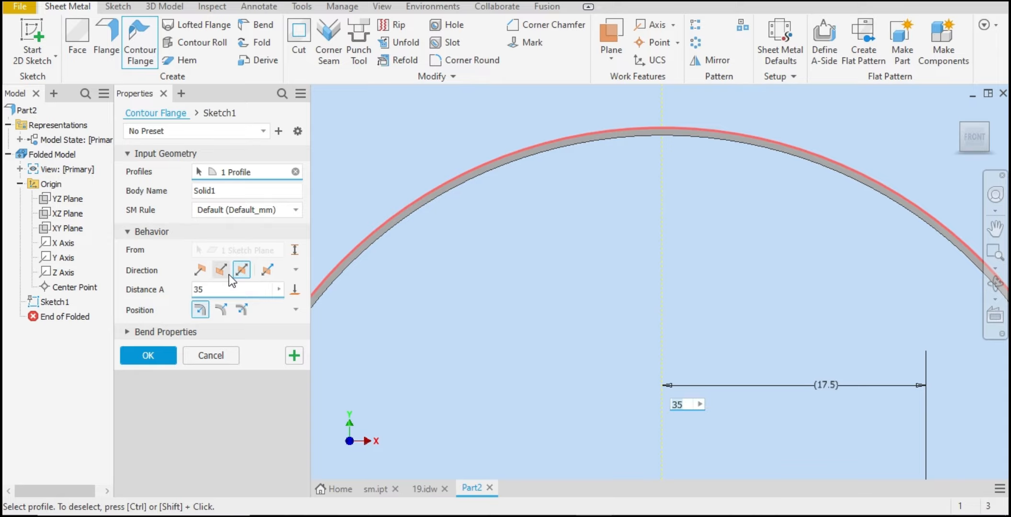
click(222, 310)
scroll(491, 277, down, 5)
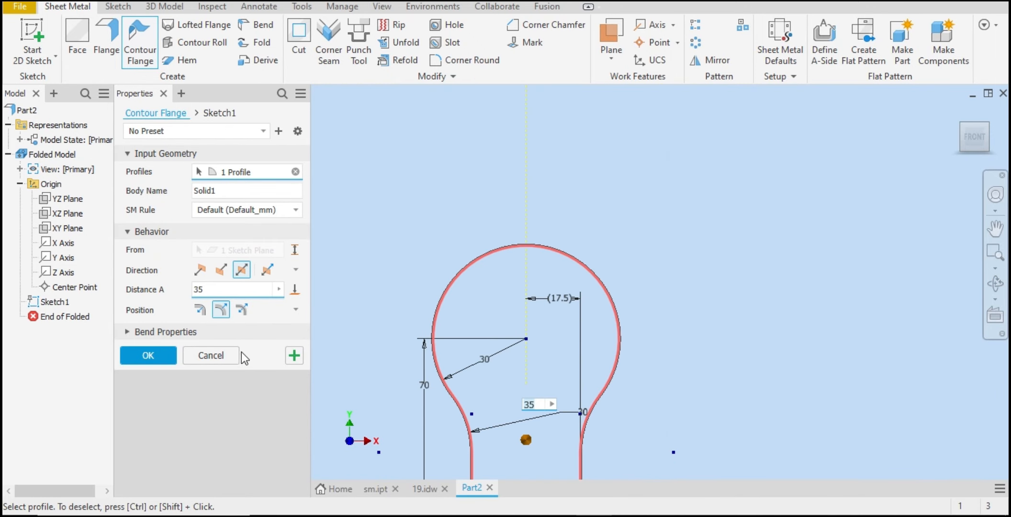
click(143, 355)
Step: Set the sheet metal default thickness to 2 mm instead of using the rule's thickness
scroll(551, 340, down, 4)
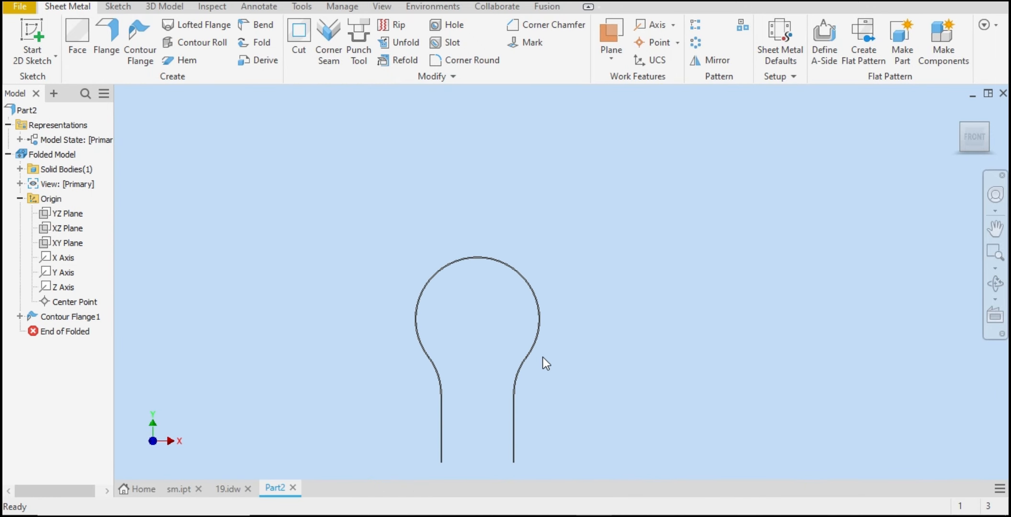
scroll(534, 393, up, 6)
scroll(528, 390, down, 5)
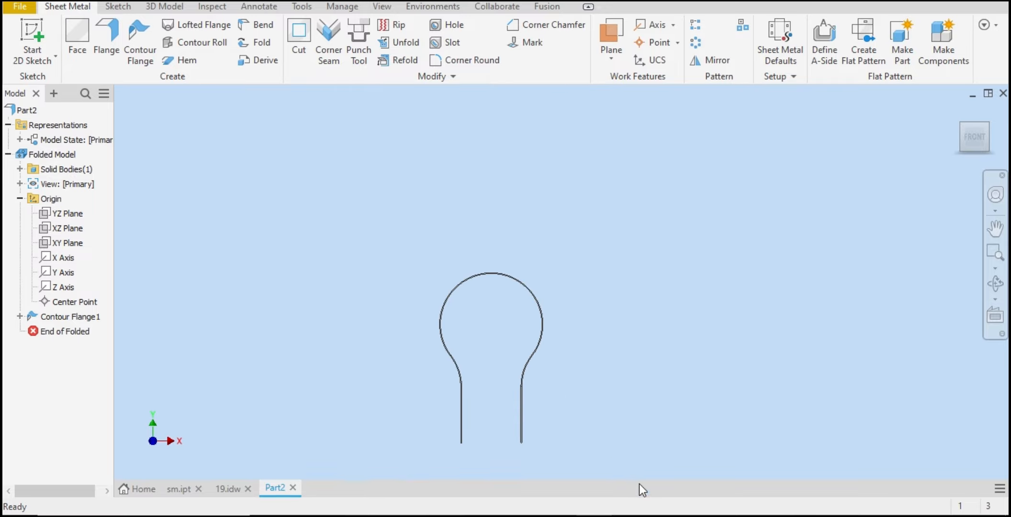
click(785, 40)
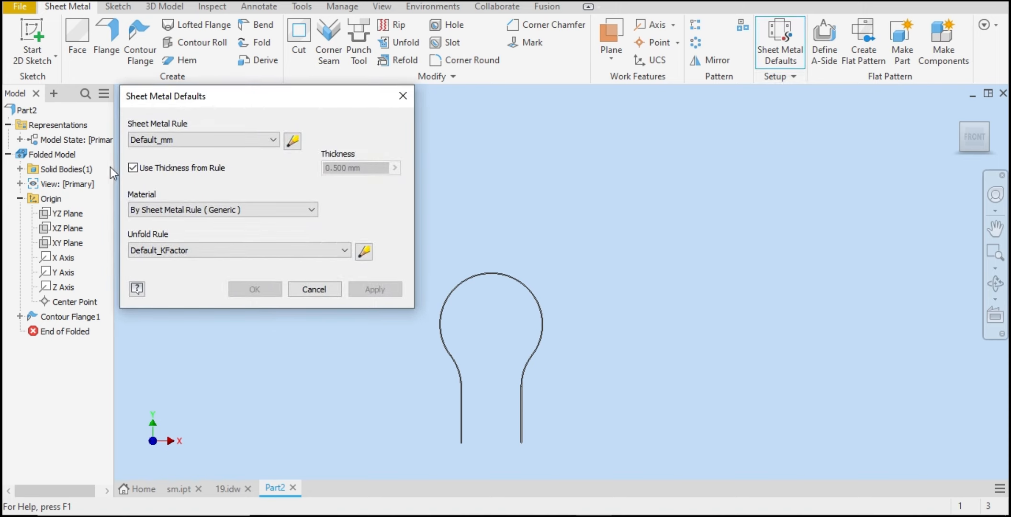
click(156, 170)
key(Tab)
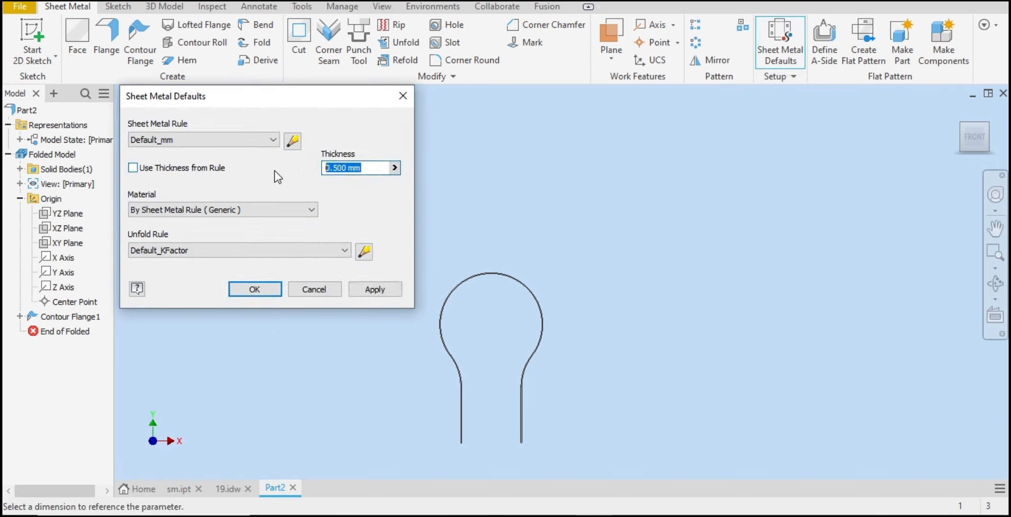
text(2)
click(377, 289)
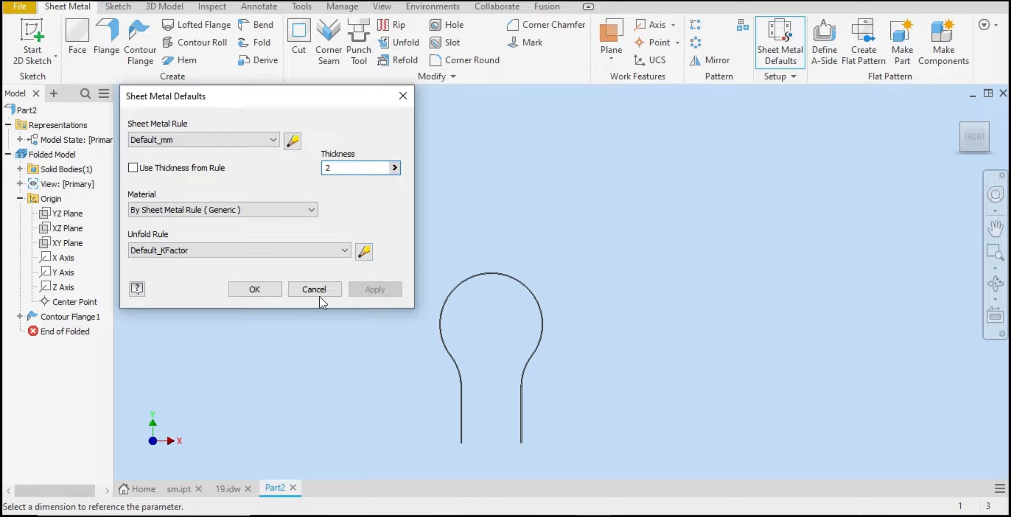
click(318, 295)
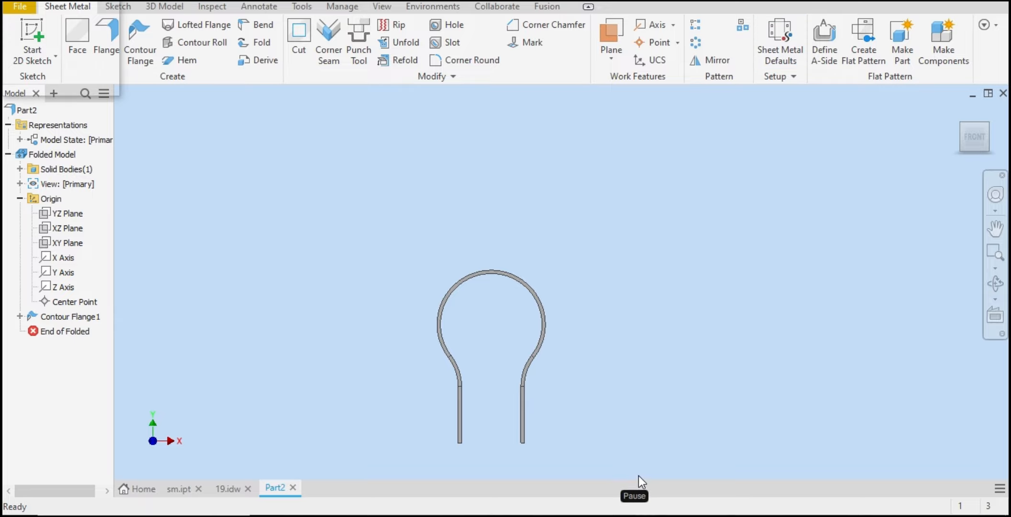
Step: Compare the part with the dimensions on the reference drawing
click(987, 126)
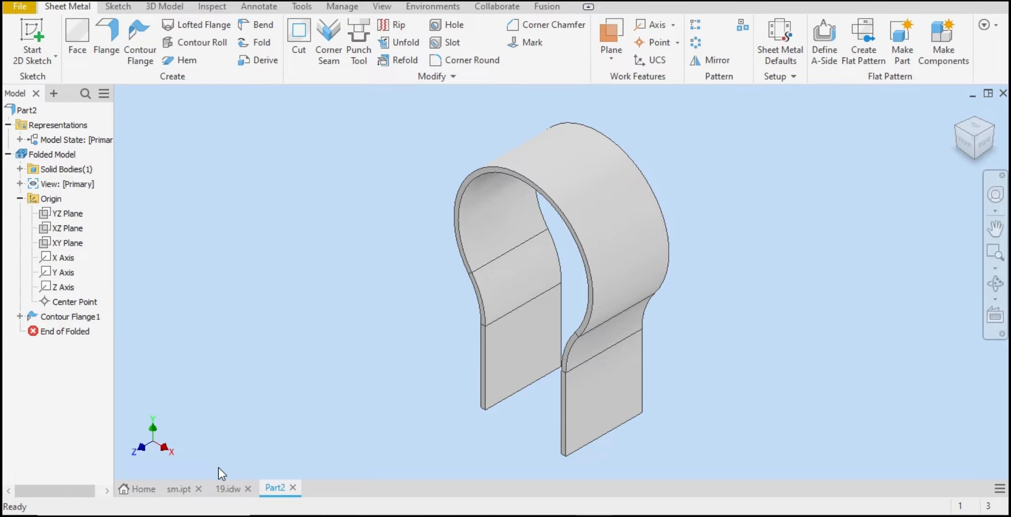
click(229, 489)
click(225, 488)
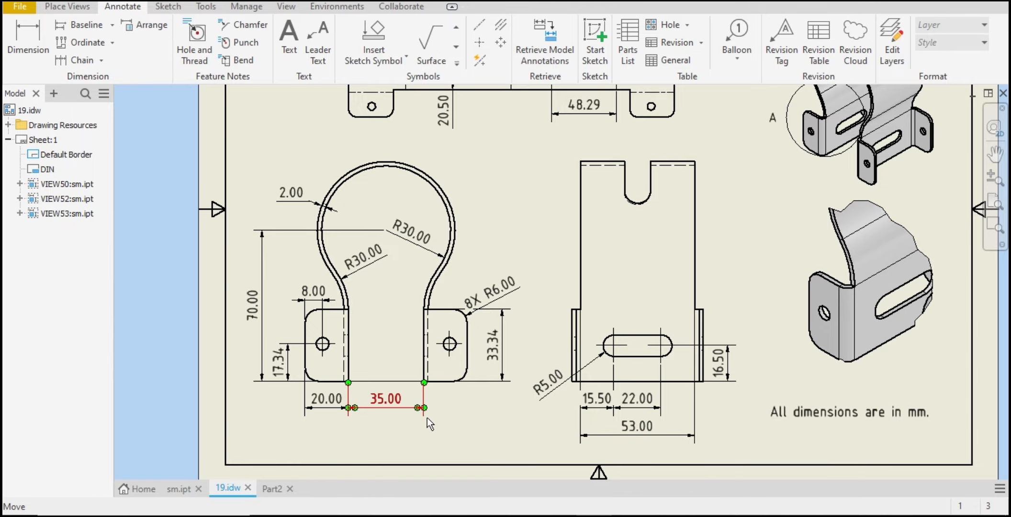
click(273, 488)
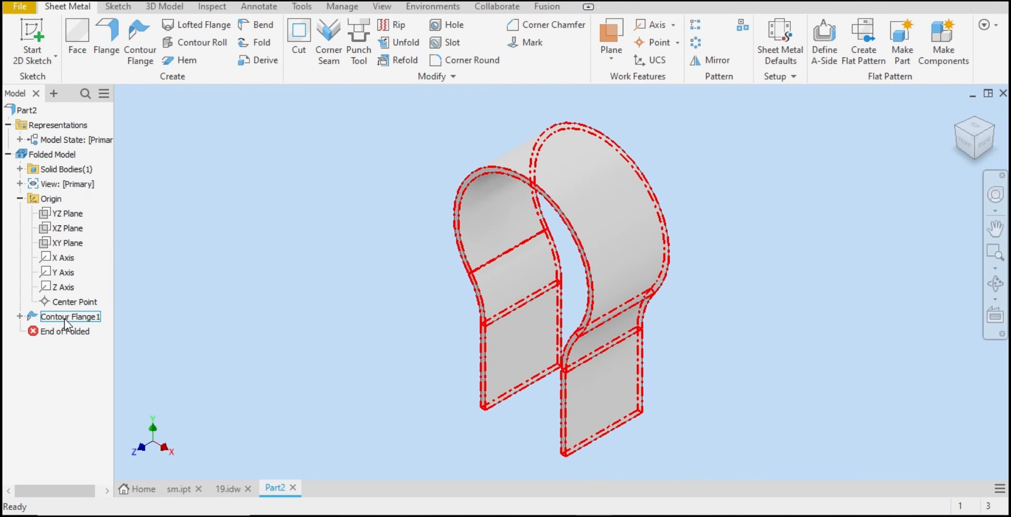
Step: Edit the contour flange and set its distance to 53 mm
double_click(67, 317)
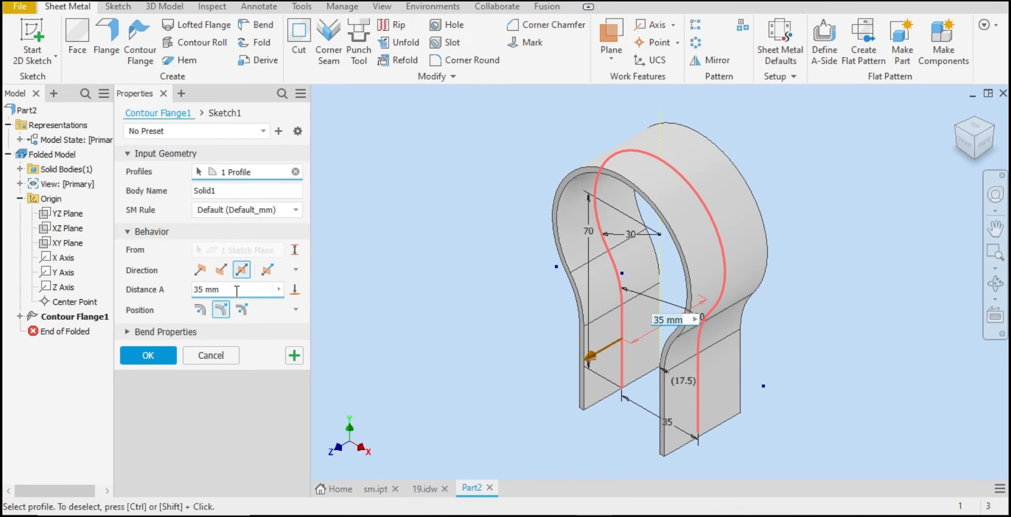
text(53)
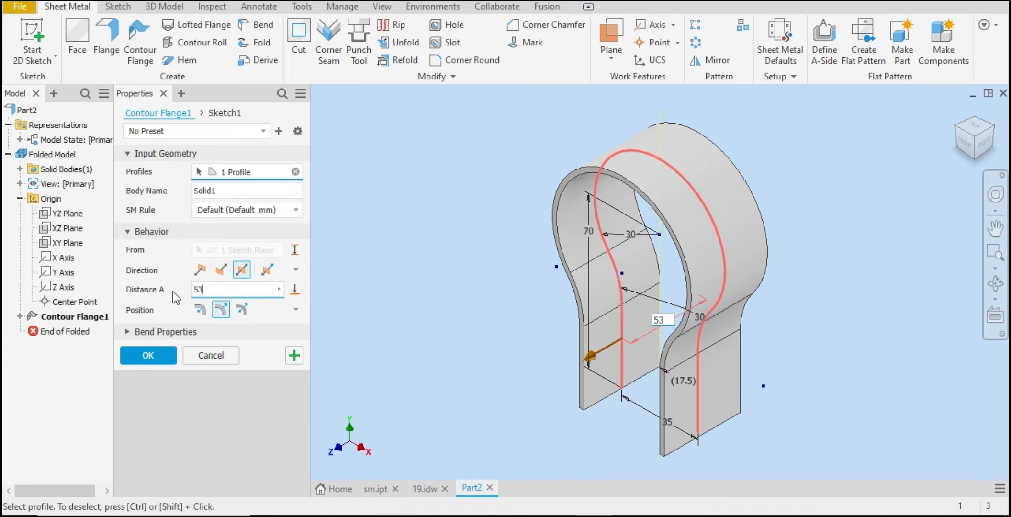
click(162, 363)
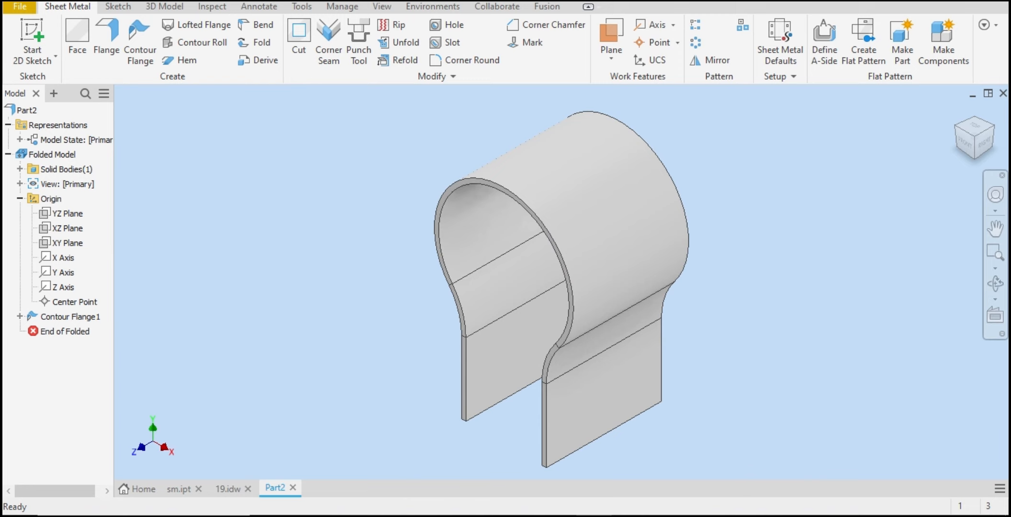
Step: Add a 25 mm flange on the right leg's edge, placed tangent to the side face with the inner face through the plane
click(229, 486)
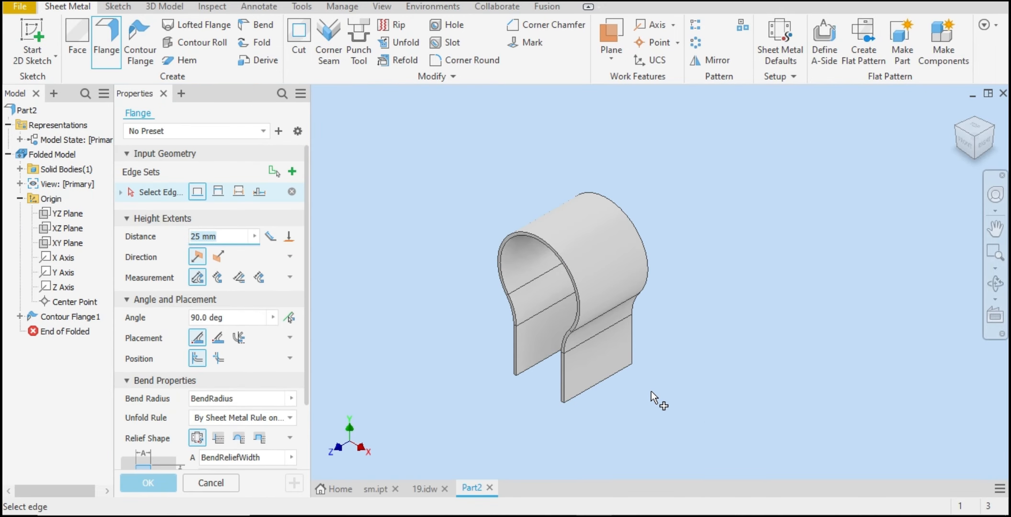
scroll(493, 348, up, 5)
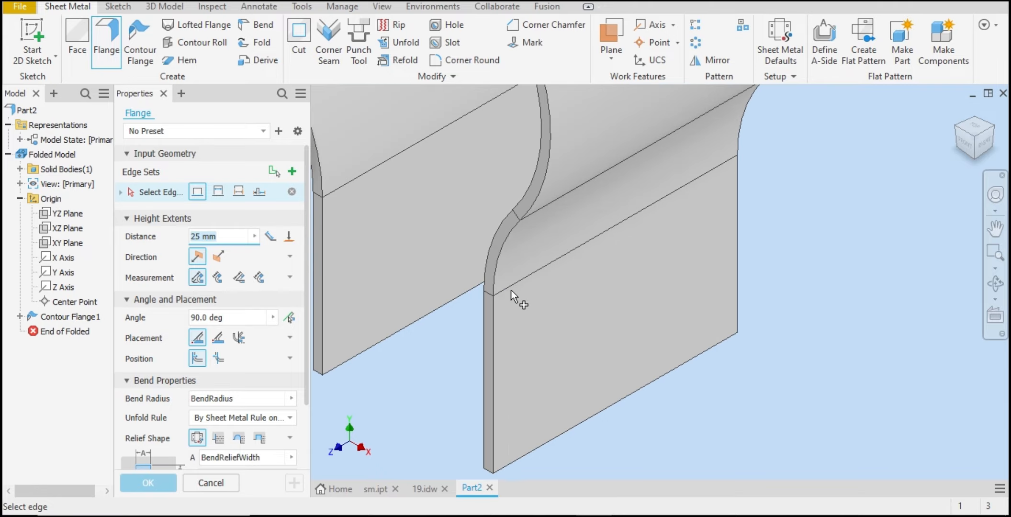
click(496, 306)
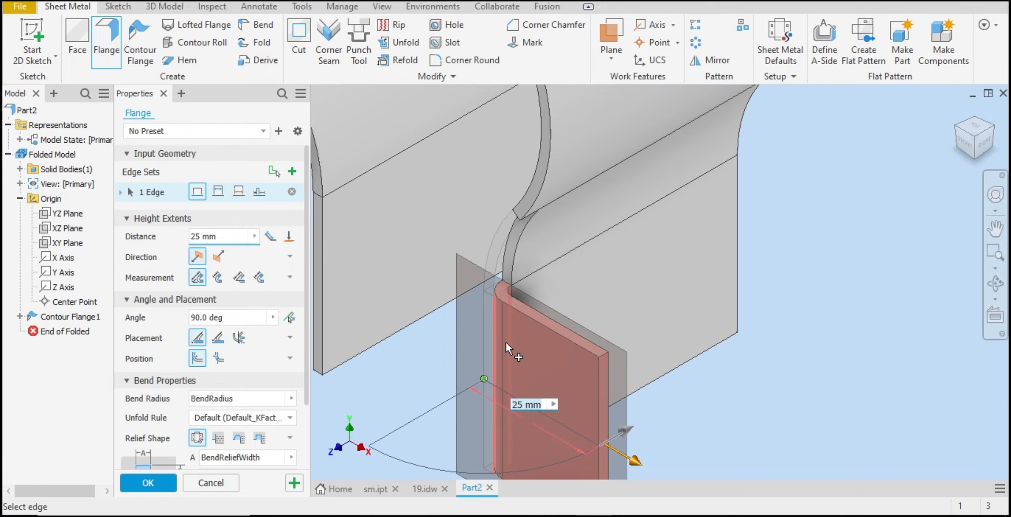
scroll(649, 282, down, 3)
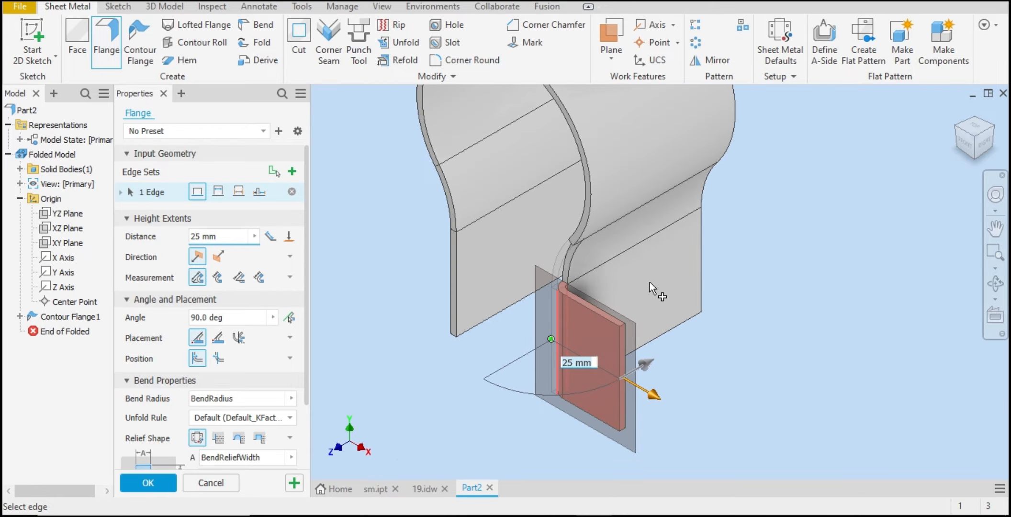
click(986, 143)
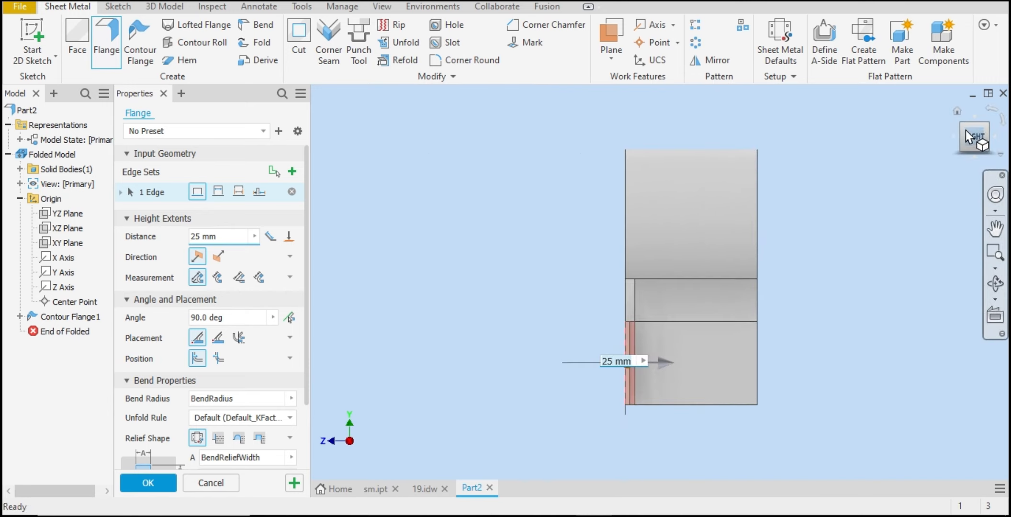
click(960, 127)
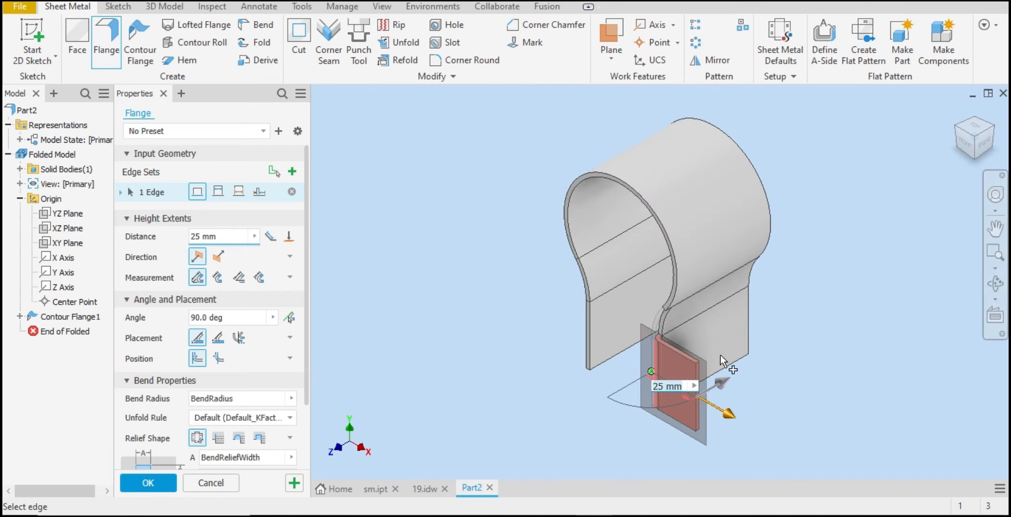
click(239, 338)
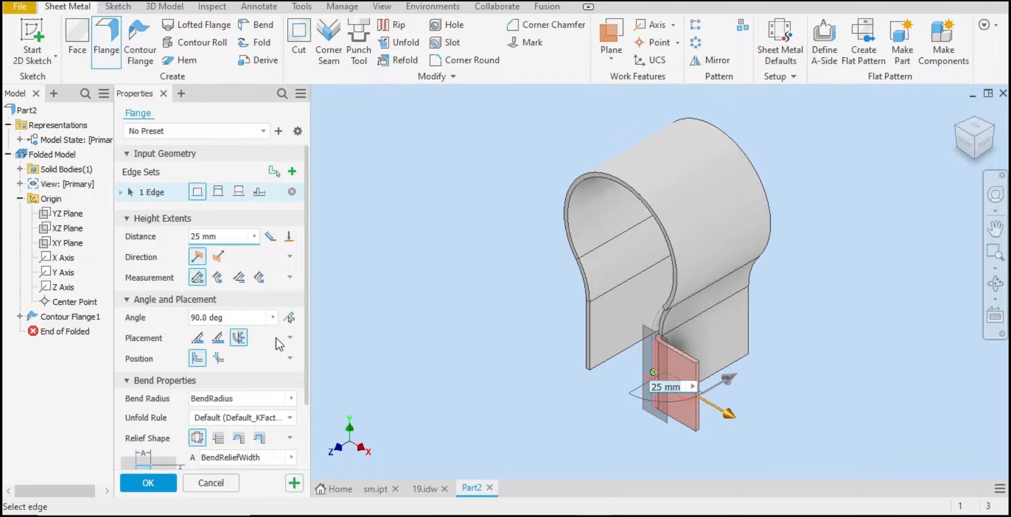
click(220, 360)
click(988, 150)
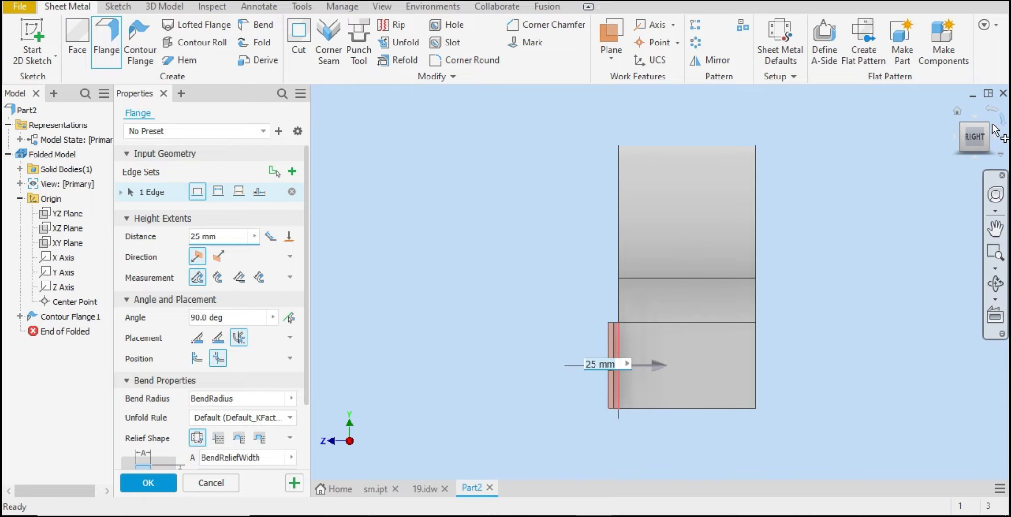
click(965, 128)
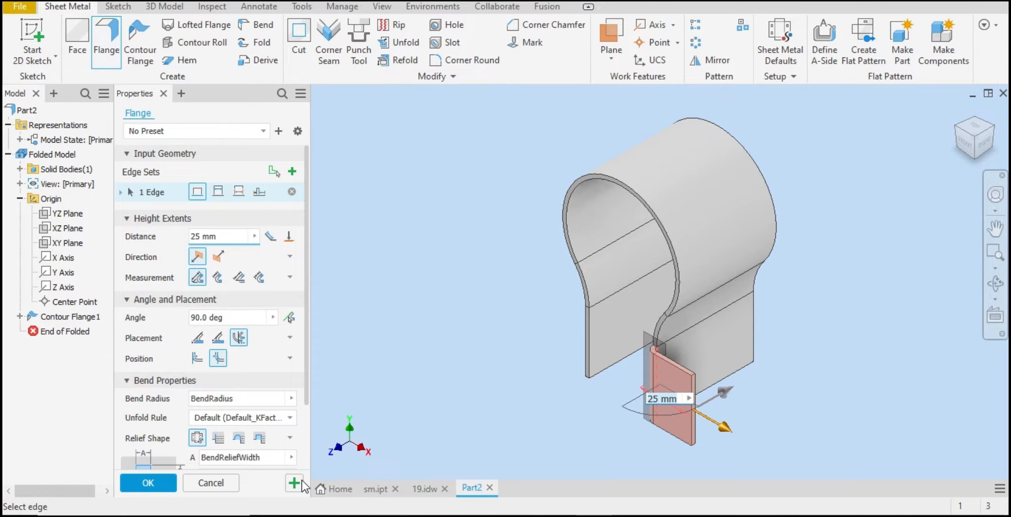
click(151, 482)
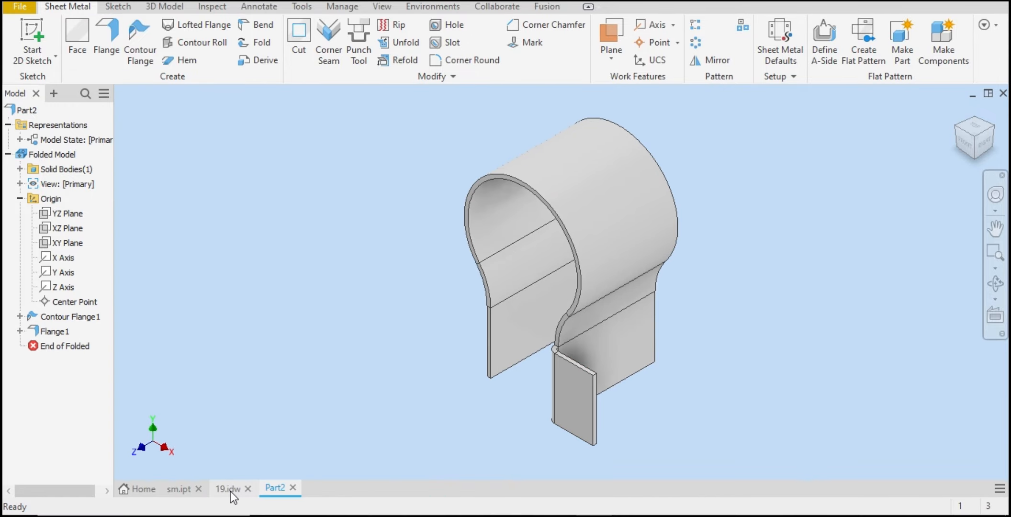
Step: Check the reference drawing again and set the flange's height to 20 mm
click(231, 490)
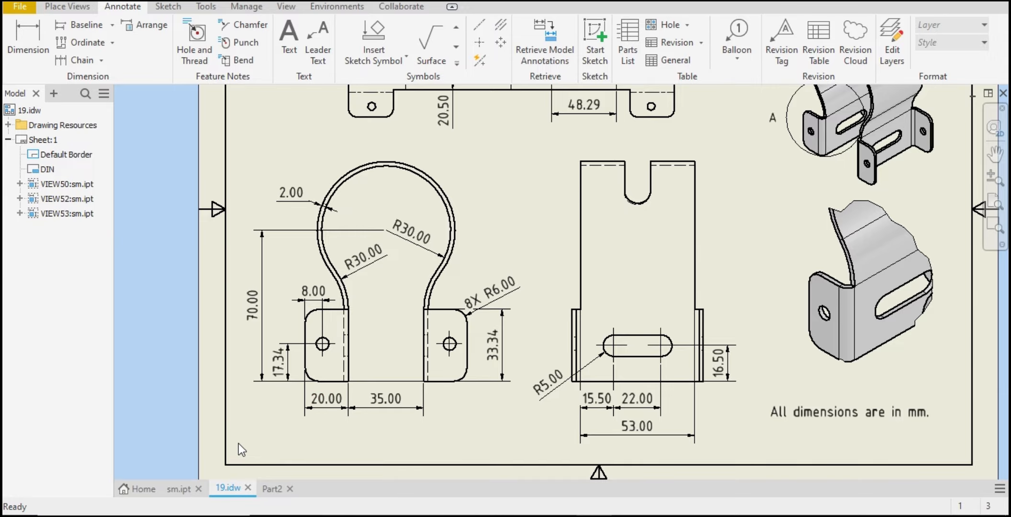
click(272, 489)
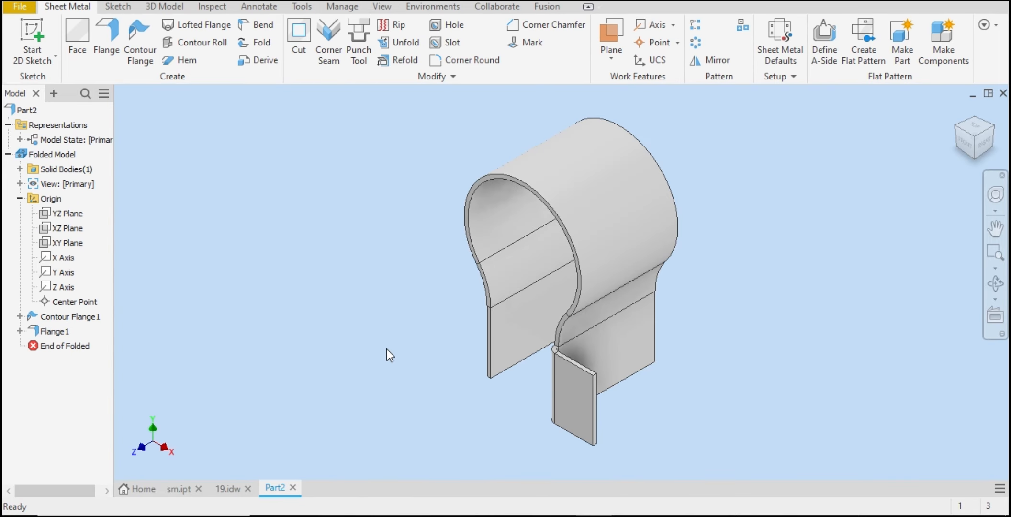
double_click(58, 330)
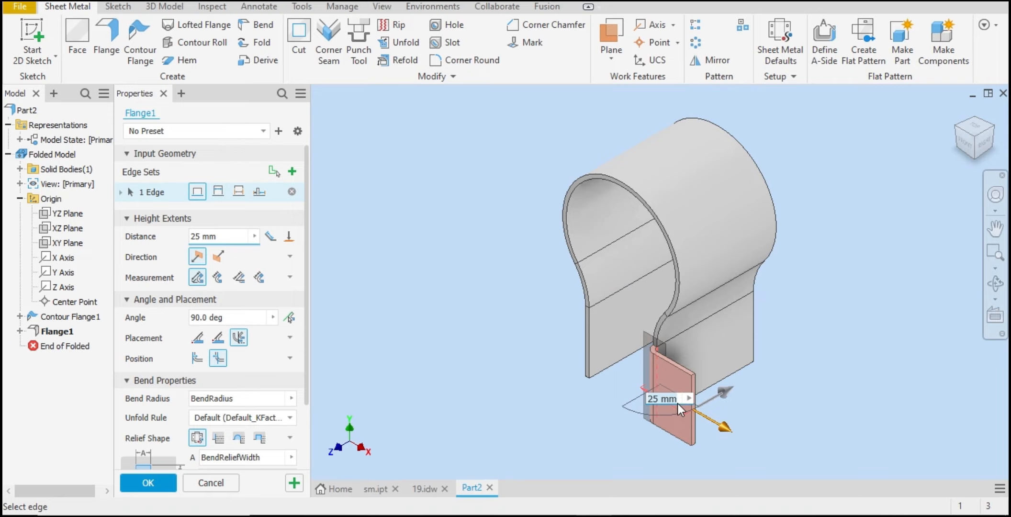
text(20)
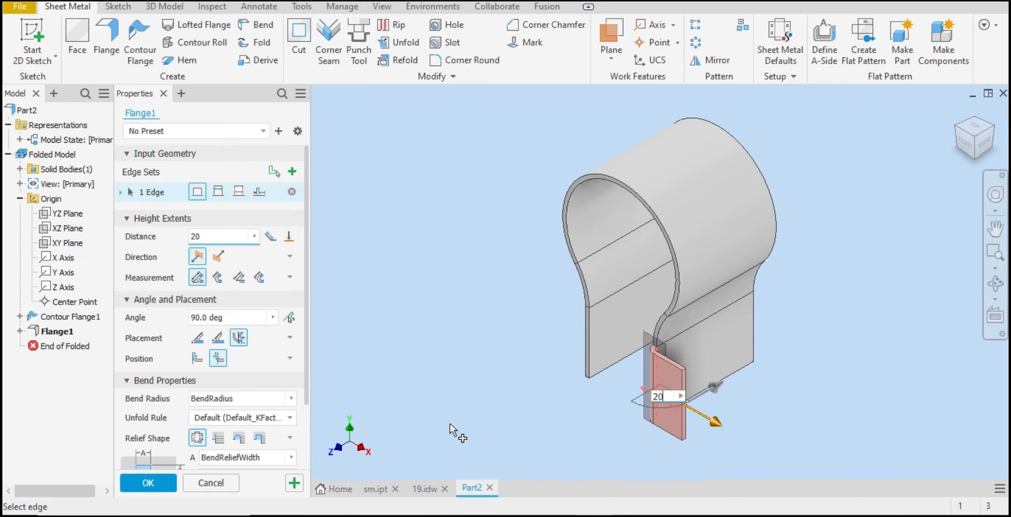
click(140, 479)
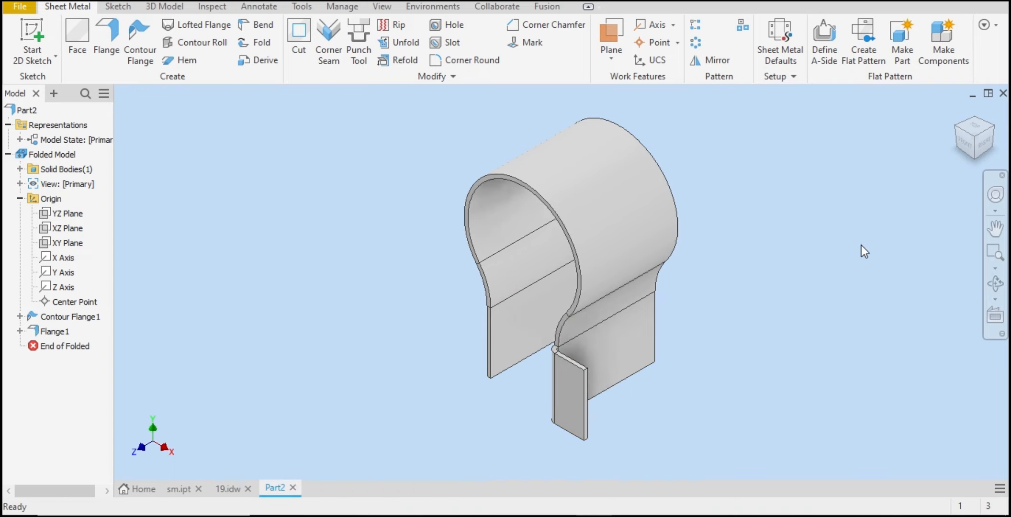
Step: Examine the reference drawing's leg corner radii and hole positions before returning to the part
click(228, 490)
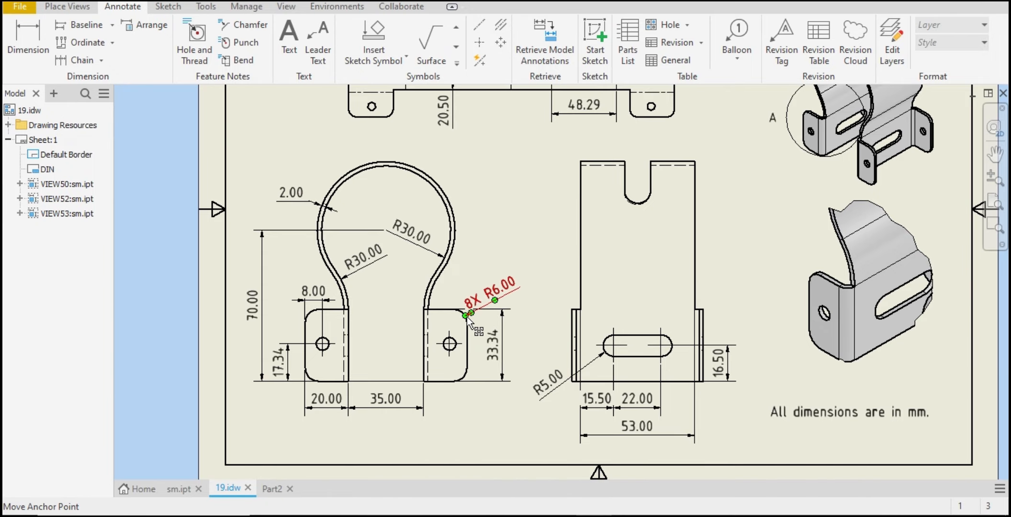
scroll(480, 302, down, 5)
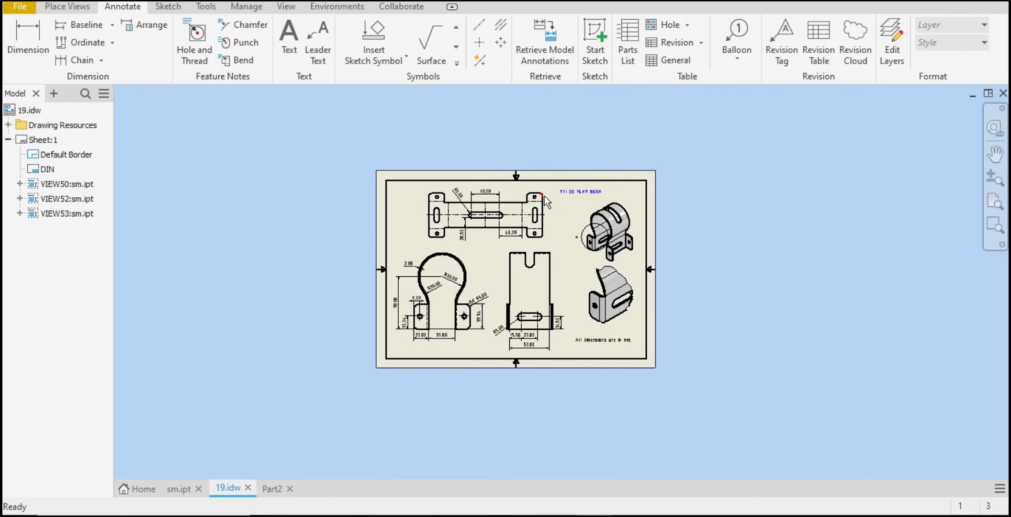
scroll(544, 196, up, 3)
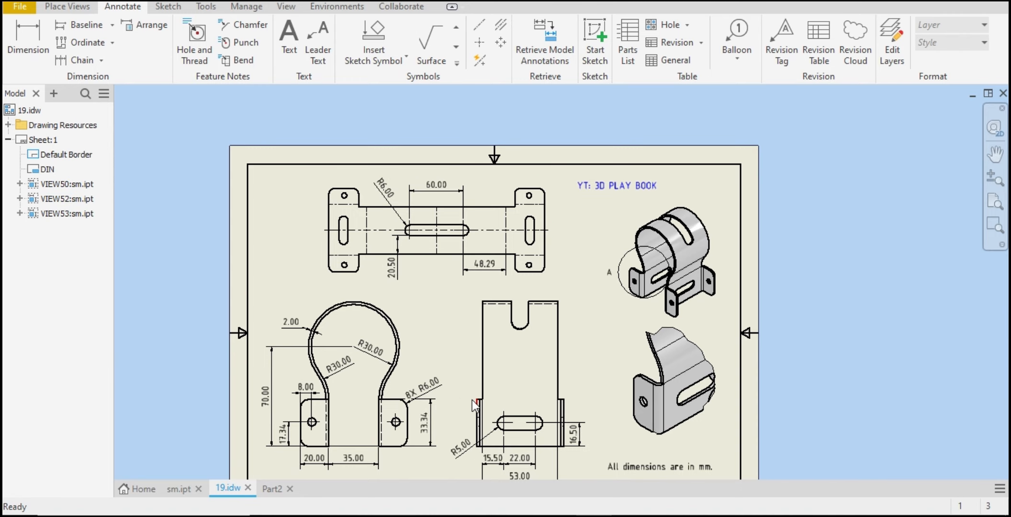
scroll(459, 403, down, 2)
scroll(431, 419, up, 3)
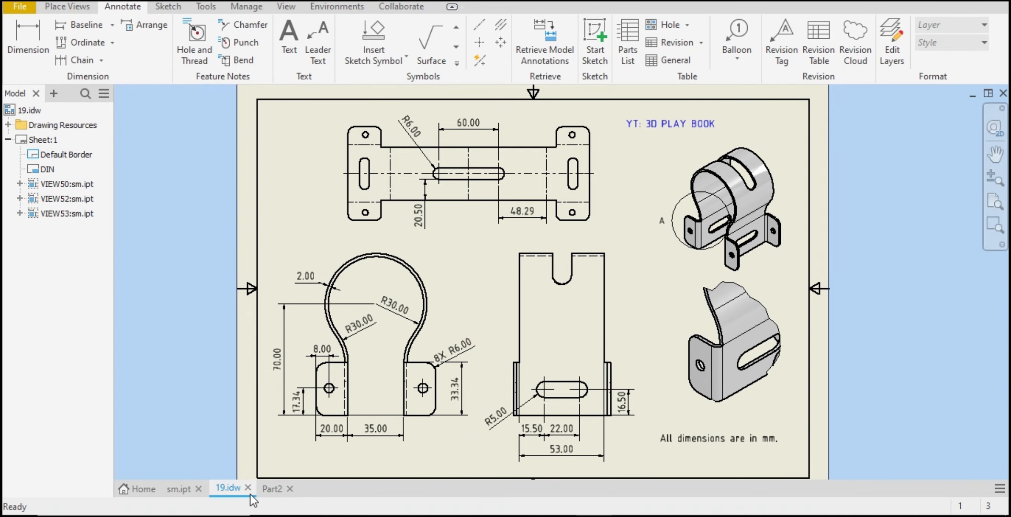
click(272, 488)
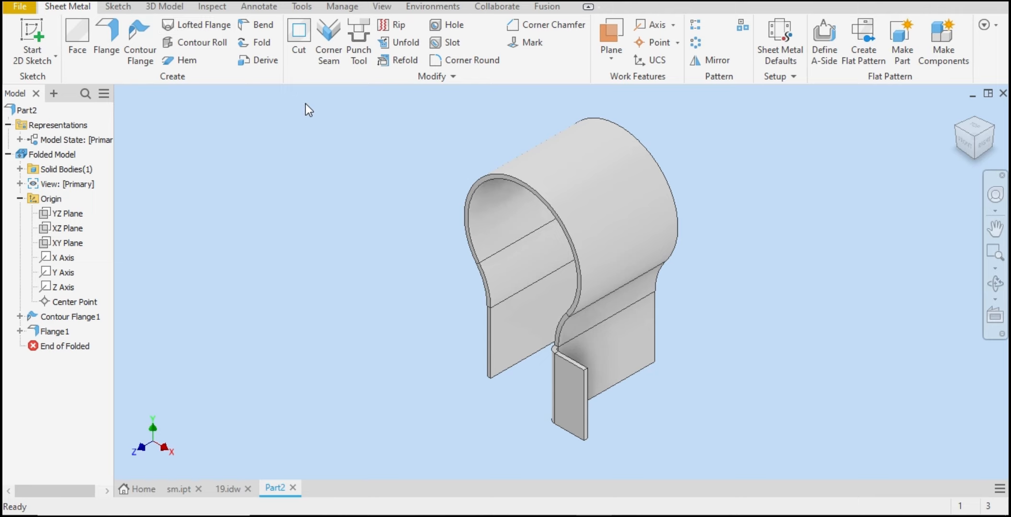
Step: Round the two outer corners of the leg flange with a 6 mm Corner Round
click(458, 60)
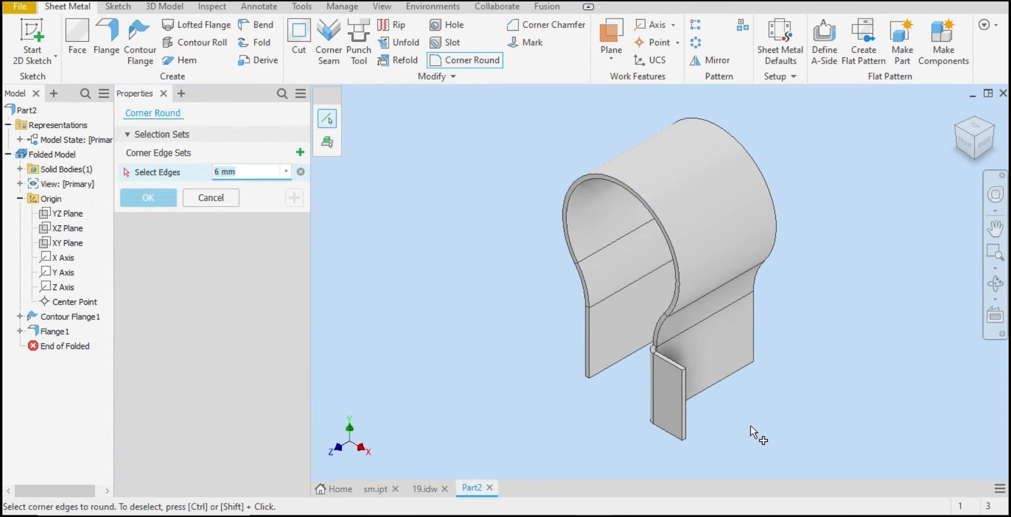
scroll(751, 426, up, 5)
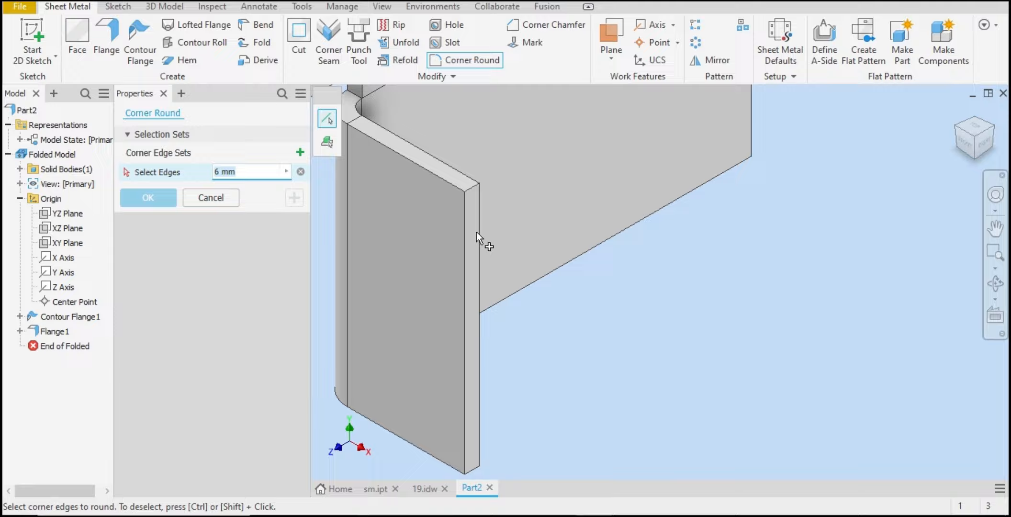
click(475, 191)
scroll(491, 263, down, 3)
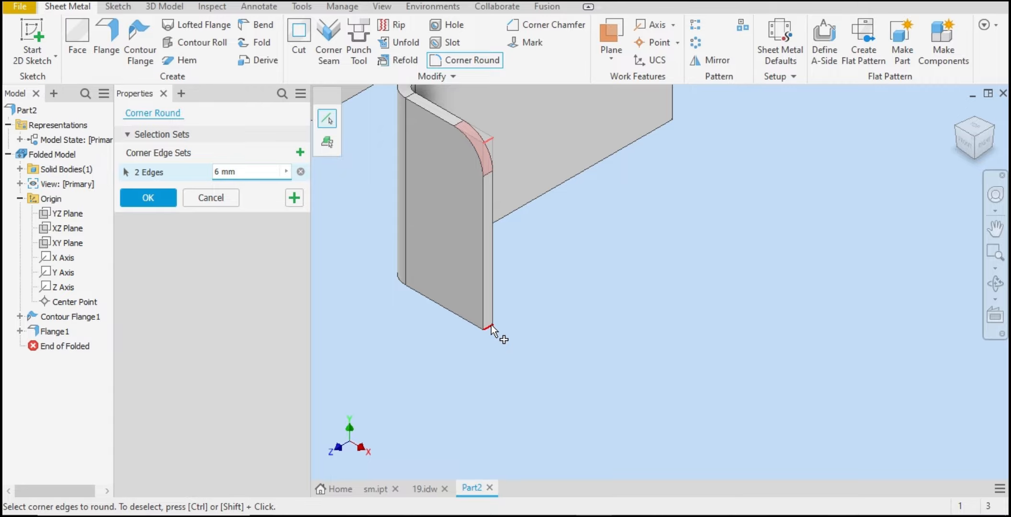
click(139, 199)
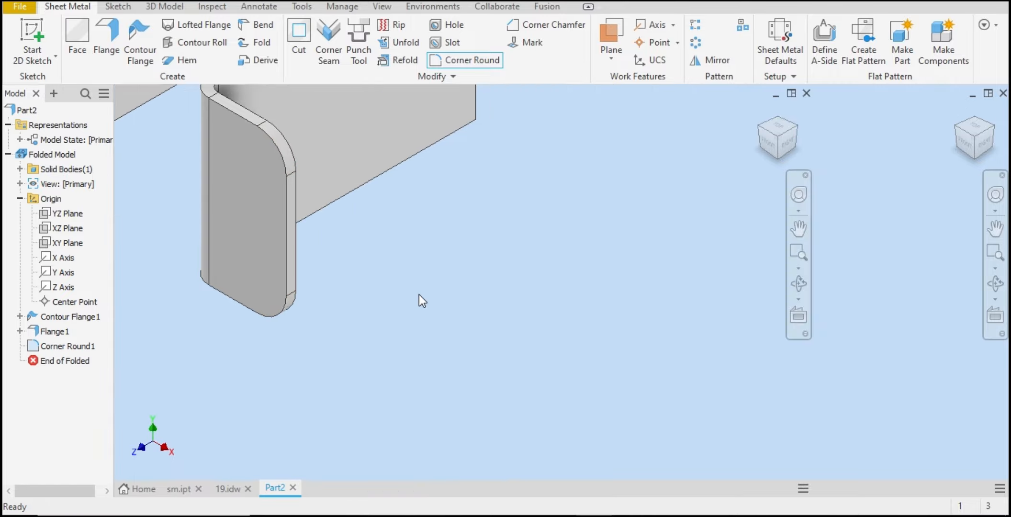
Step: Start a new sketch on the leg flange's outer face
scroll(499, 279, down, 3)
click(447, 254)
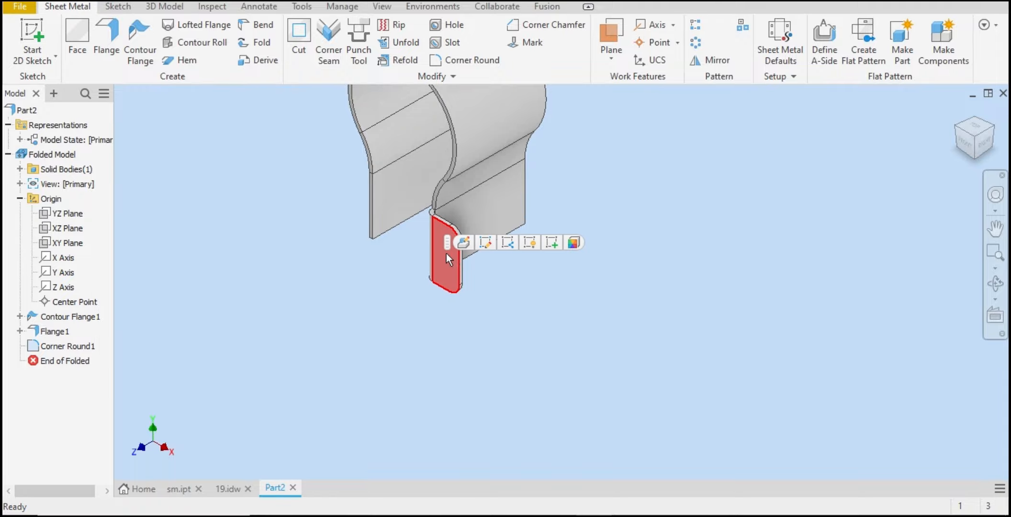
click(561, 245)
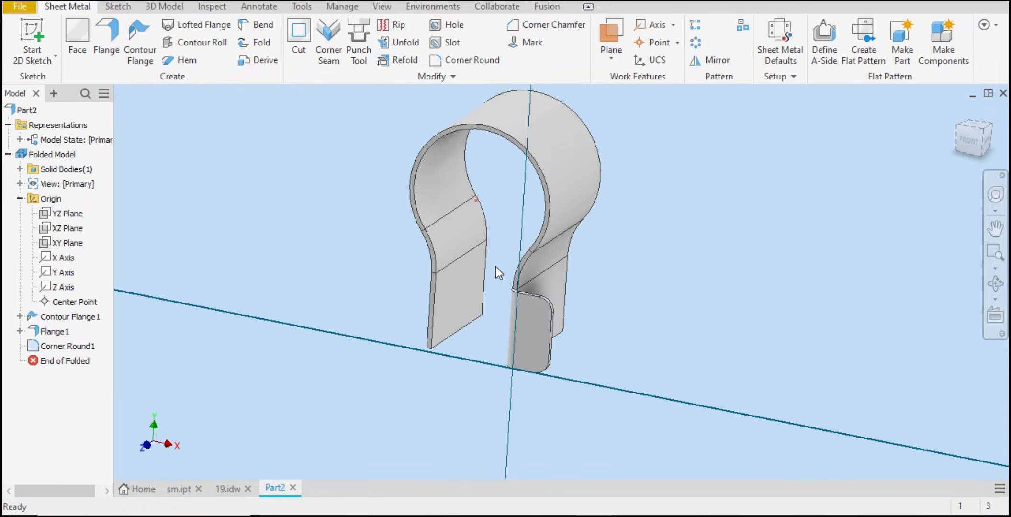
scroll(675, 424, up, 5)
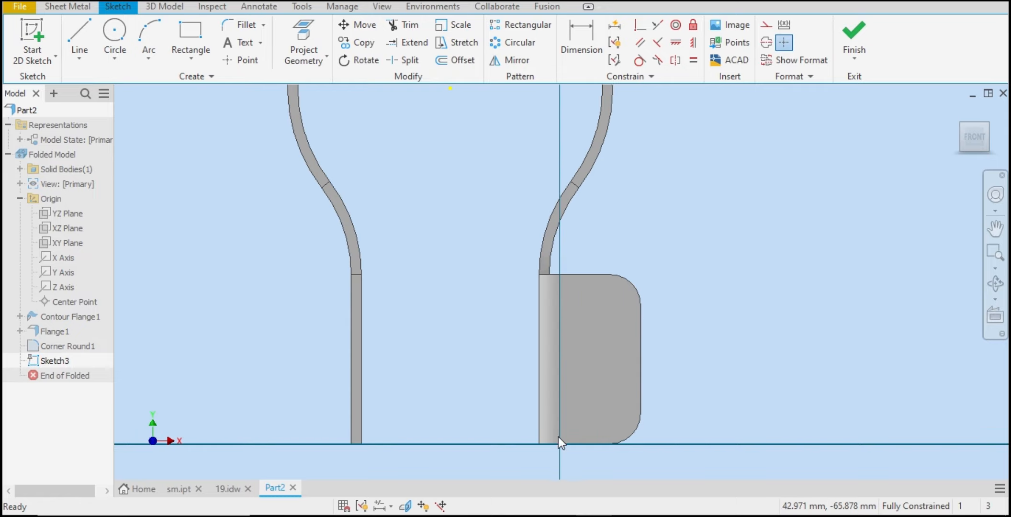
Step: Add a diameter dimension to the left leg's hole on the reference drawing
click(227, 491)
scroll(426, 404, up, 3)
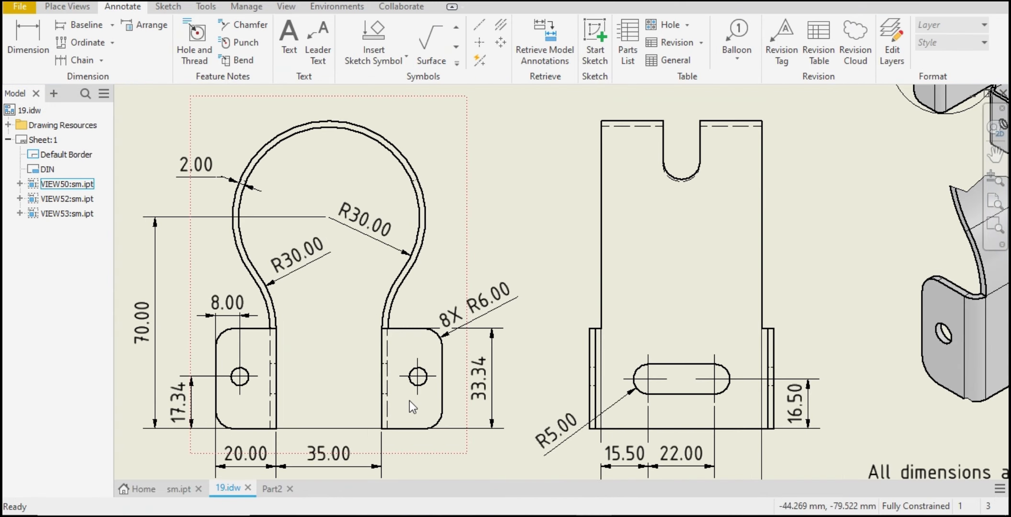
scroll(302, 394, down, 3)
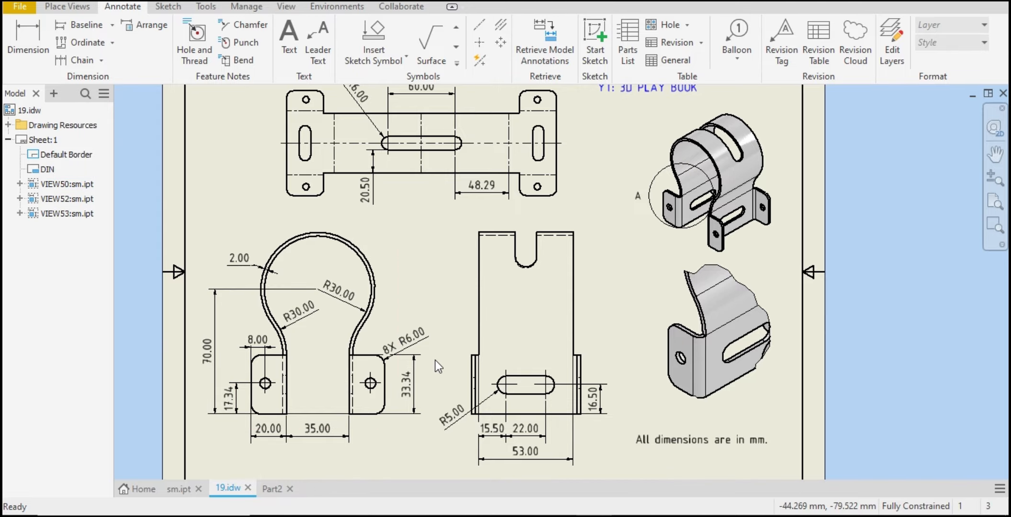
click(21, 46)
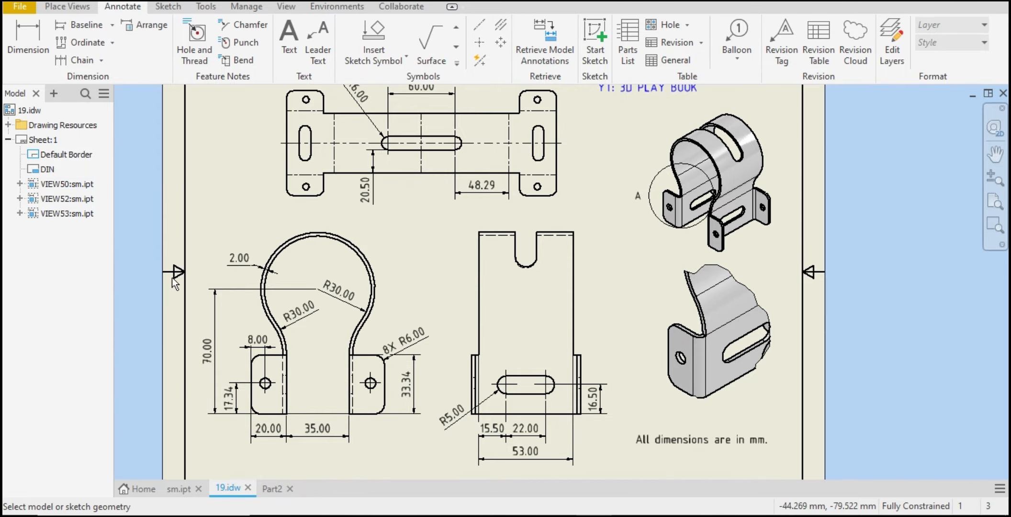
scroll(270, 398, up, 5)
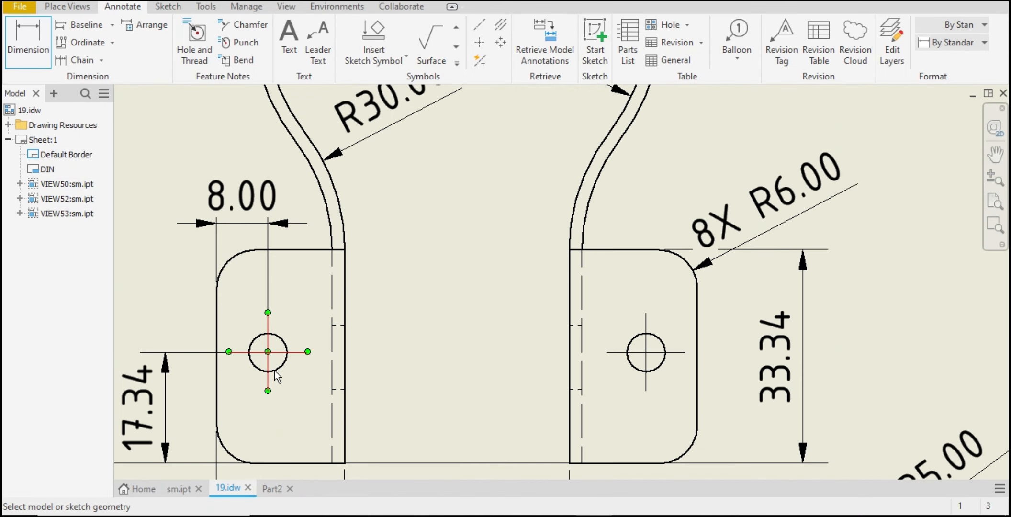
click(263, 386)
scroll(196, 272, down, 5)
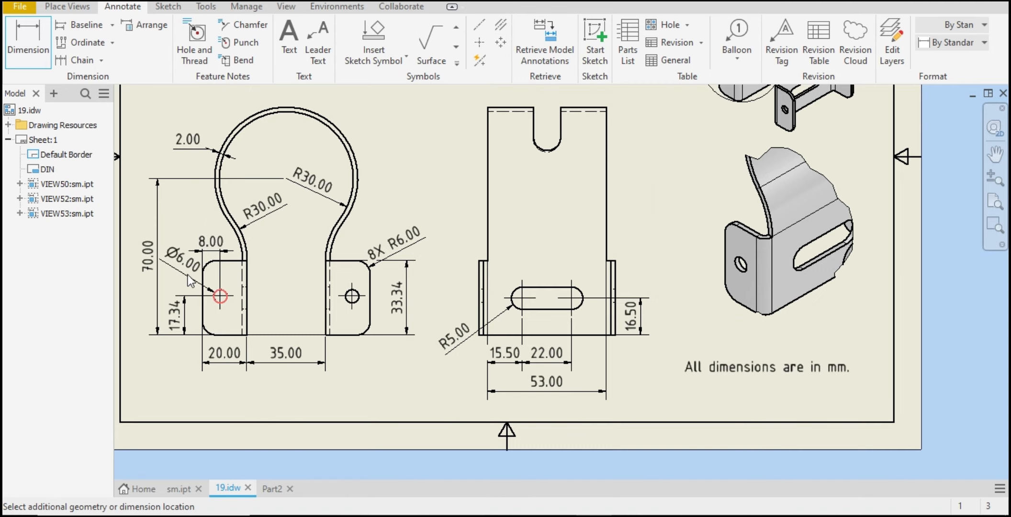
click(184, 279)
click(449, 351)
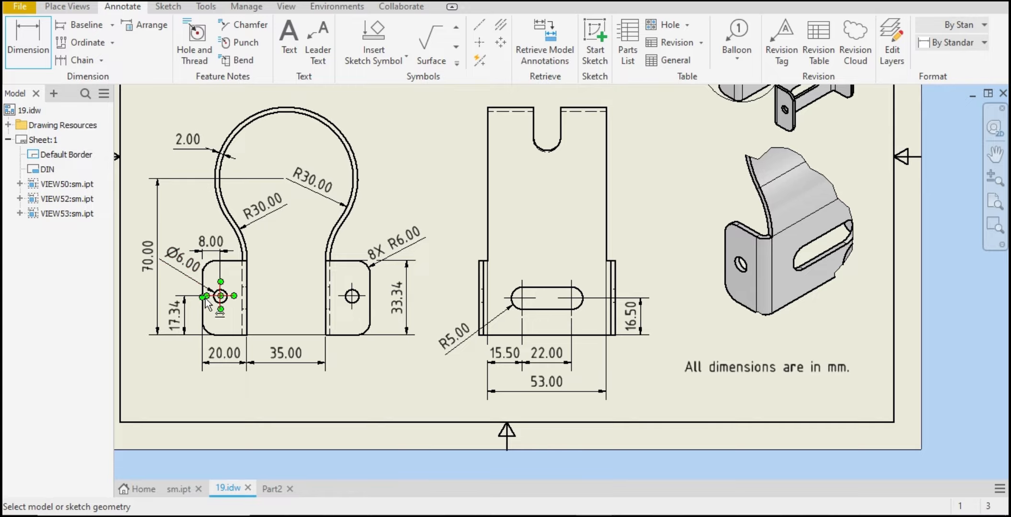
click(271, 487)
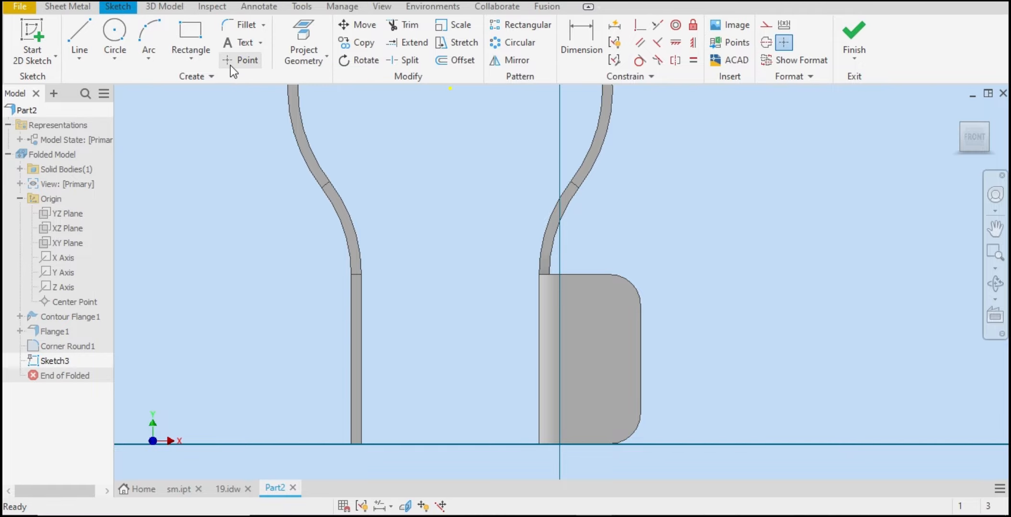
Step: Place a sketch point near the middle of the leg flange
click(230, 65)
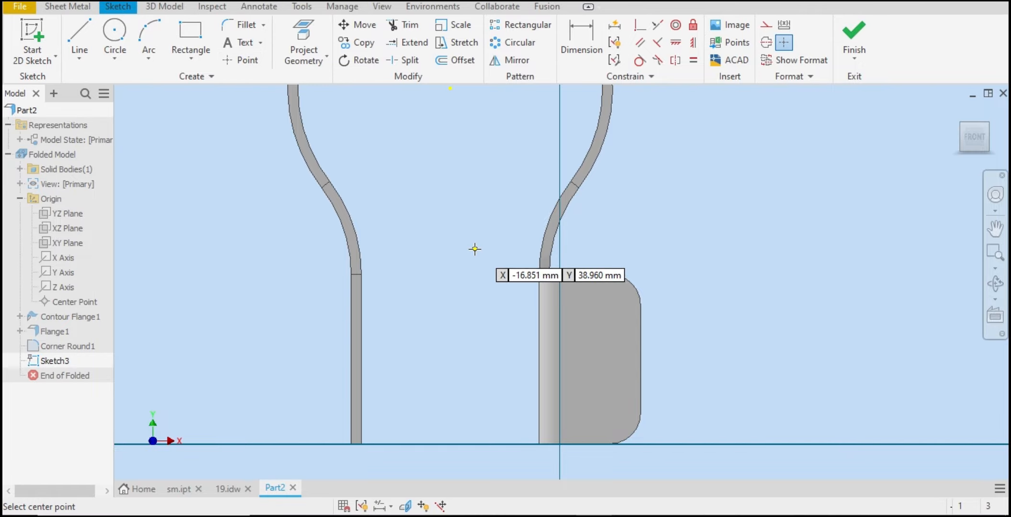
click(603, 361)
right_click(667, 334)
click(678, 340)
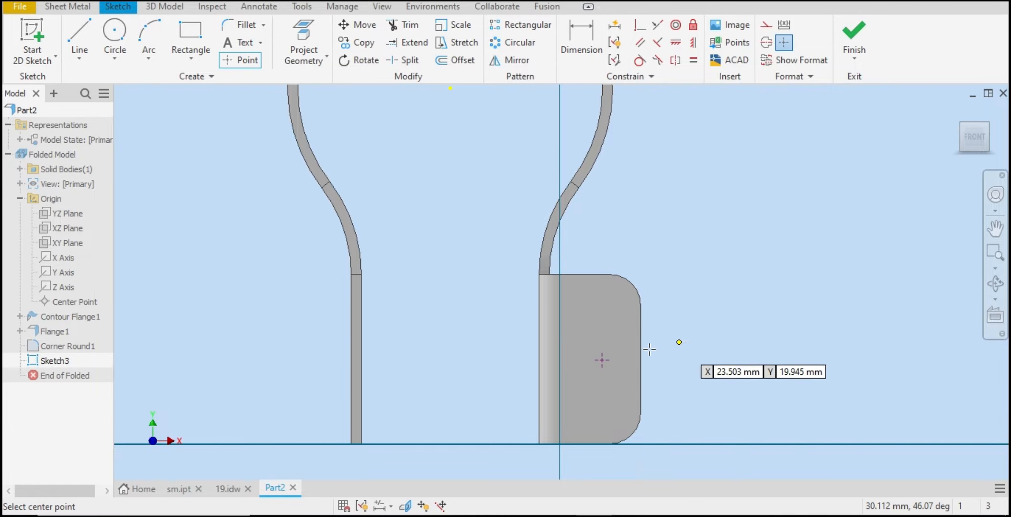
Step: Dimension the point's height above the flange's bottom edge as 13.7 mm
right_click(653, 322)
click(562, 343)
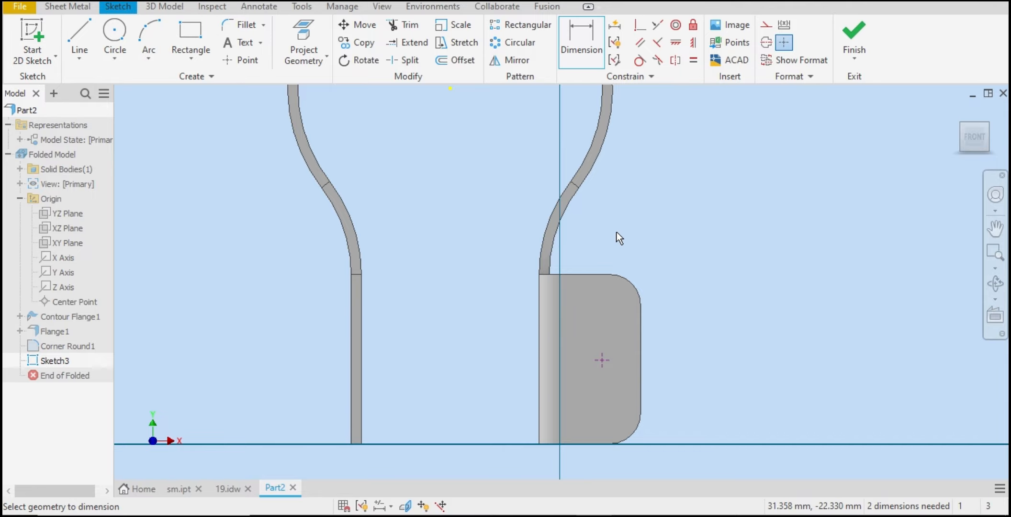
click(607, 442)
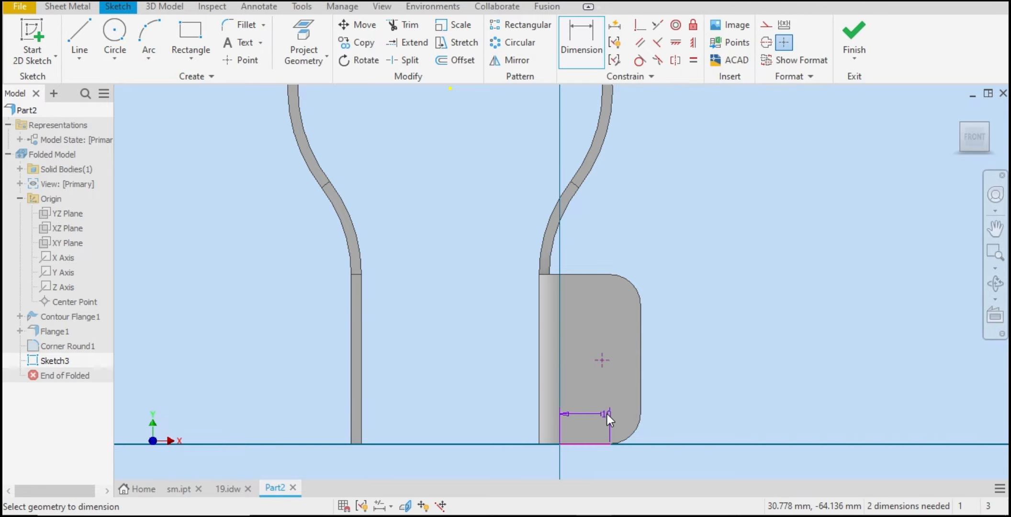
click(605, 364)
click(676, 385)
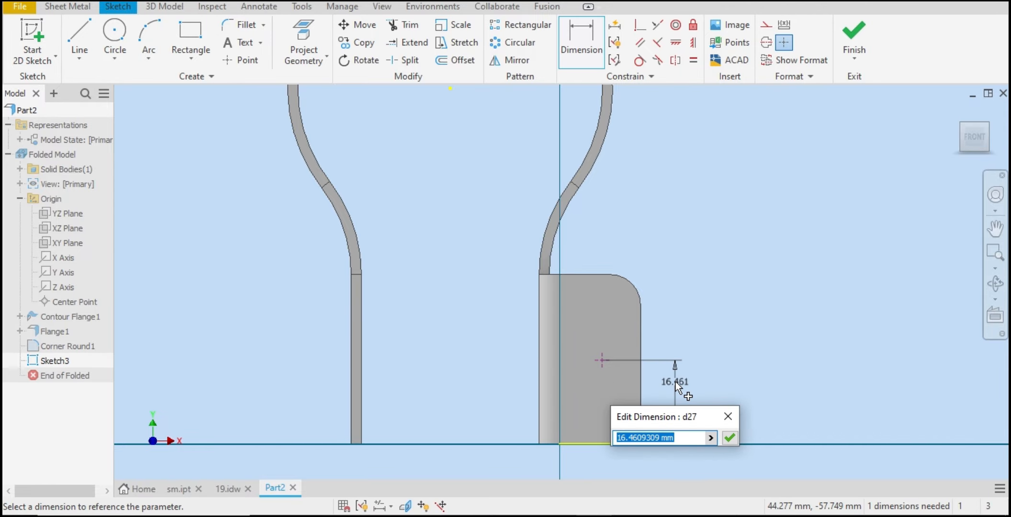
text(13.7)
key(Return)
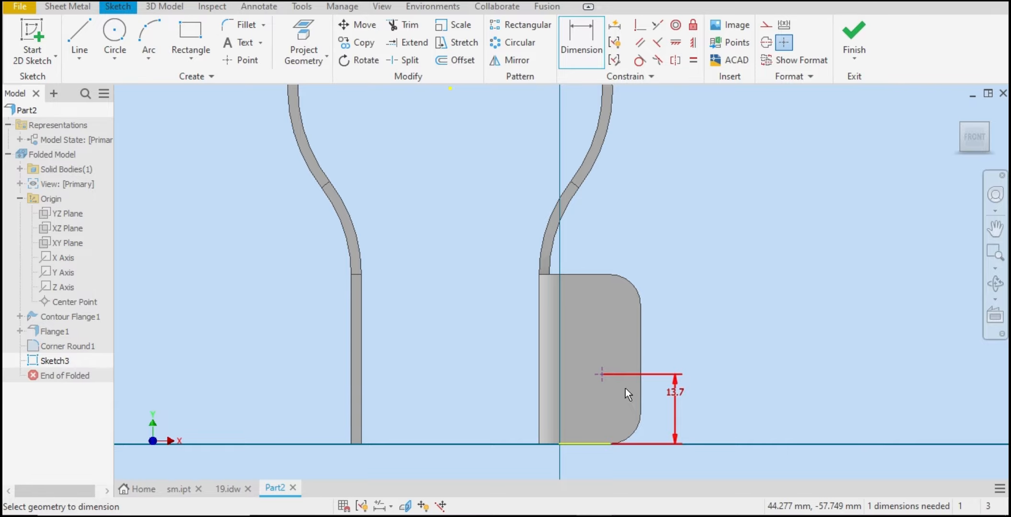
Step: Check the reference drawing and set the point's height to 17.3 mm
click(223, 493)
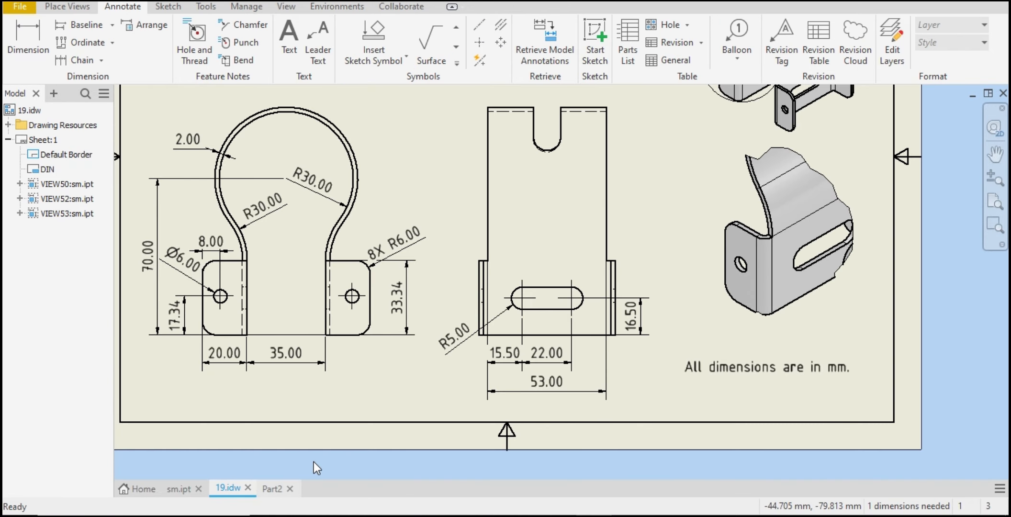
click(273, 489)
click(676, 385)
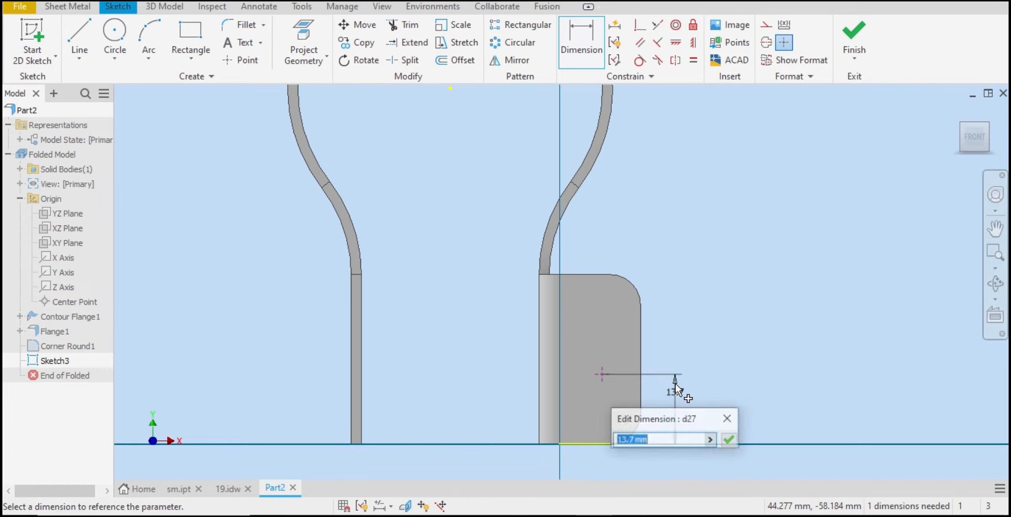
text(17.3)
key(Return)
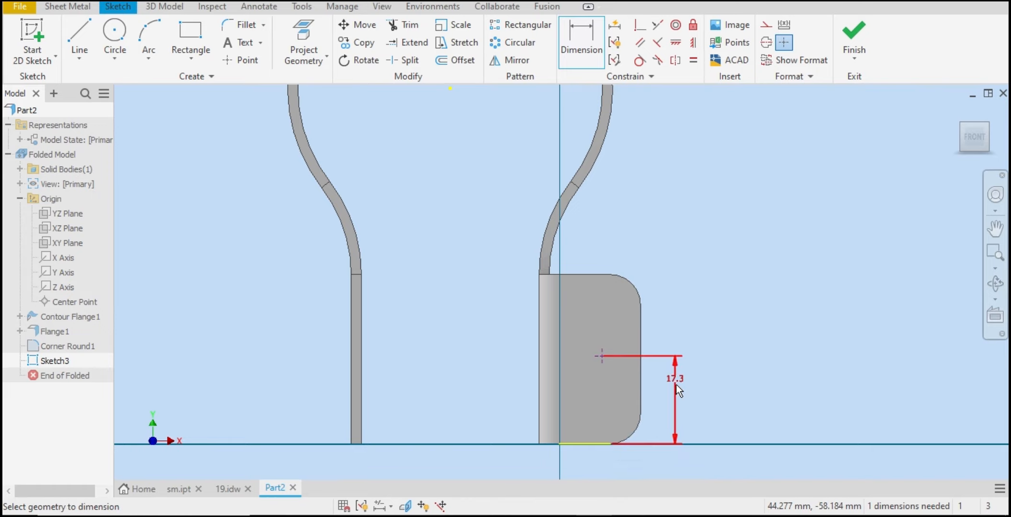
Step: Dimension the point 8 mm from the flange's outer edge
click(642, 314)
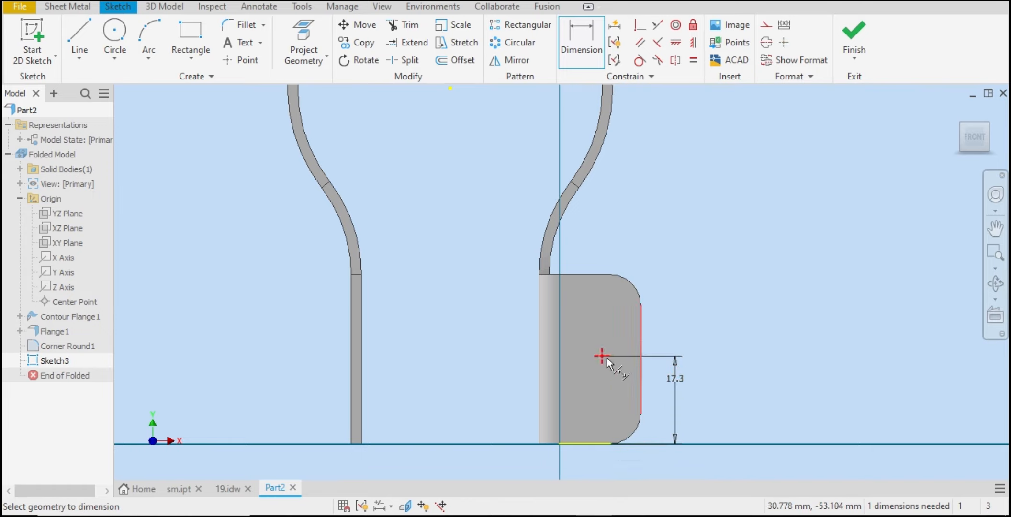
click(603, 356)
click(619, 249)
text(8)
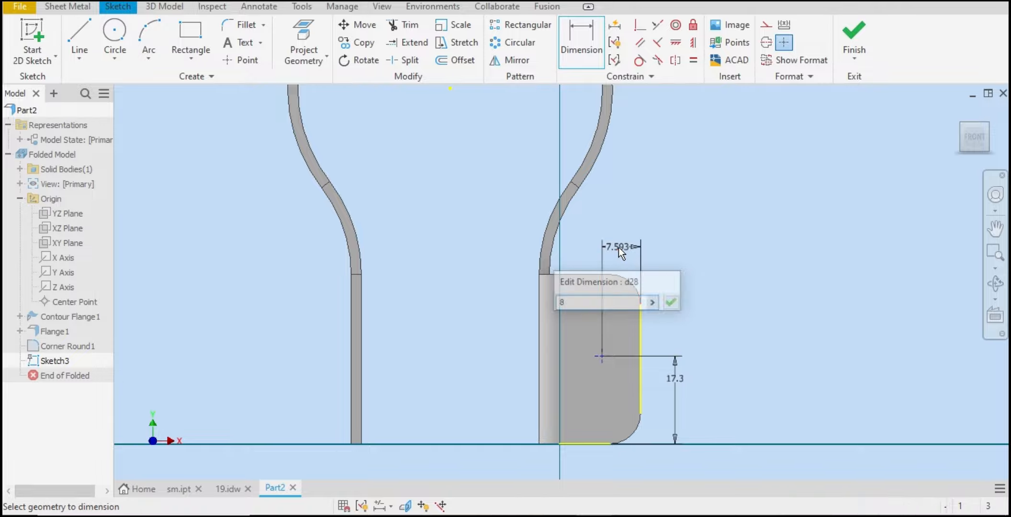
key(Return)
right_click(750, 187)
click(800, 186)
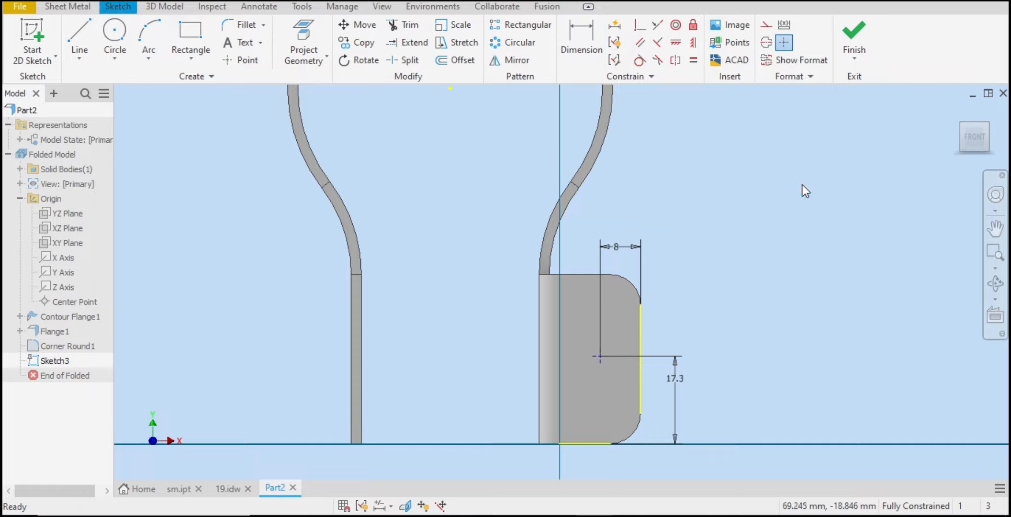
Step: Finish the sketch and create a 6 mm hole at the sketch point
click(856, 35)
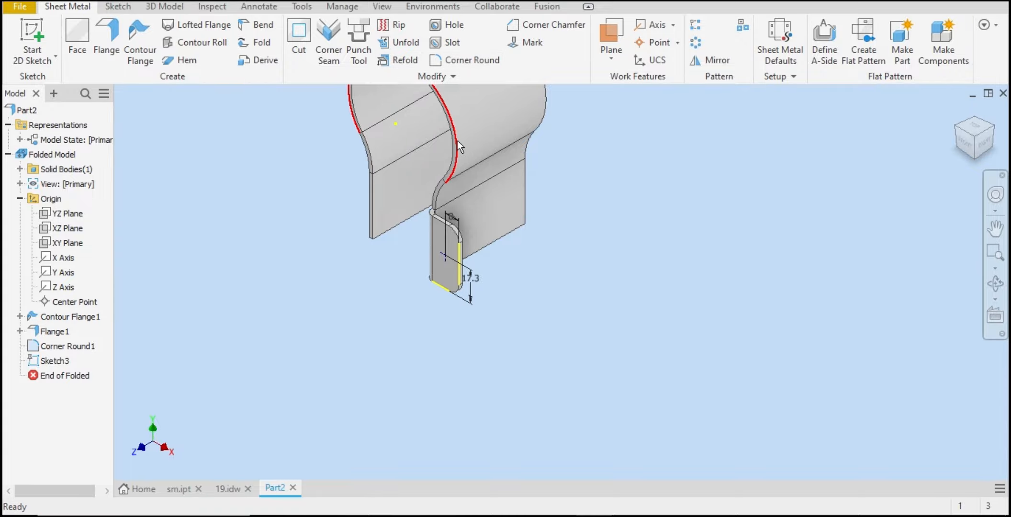
click(451, 25)
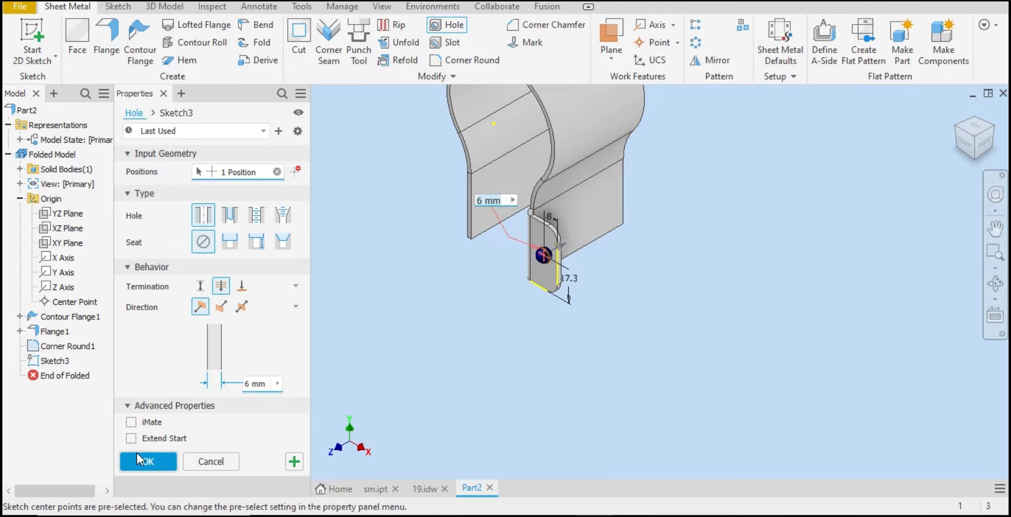
click(151, 458)
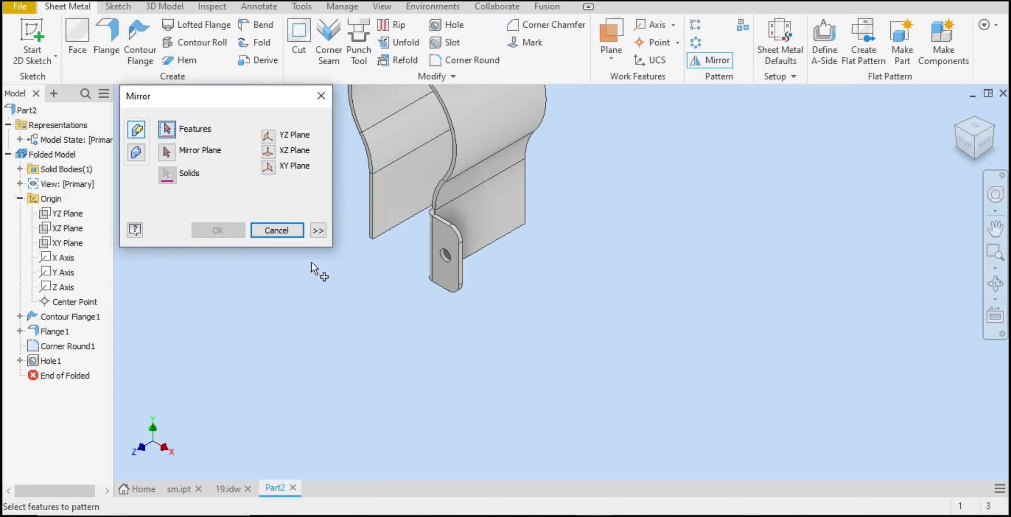
Step: Mirror the flange together with its corner round and hole across the YZ Plane
click(276, 151)
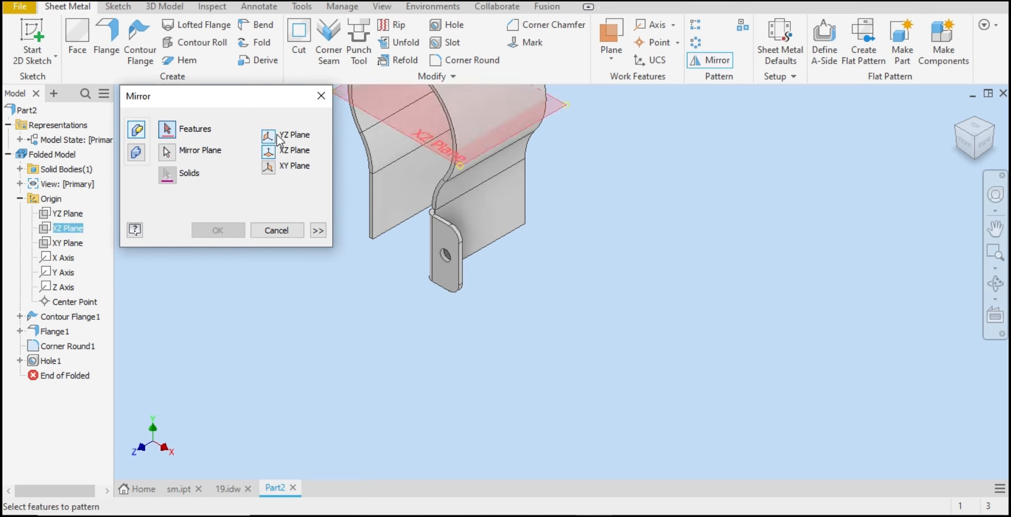
click(269, 136)
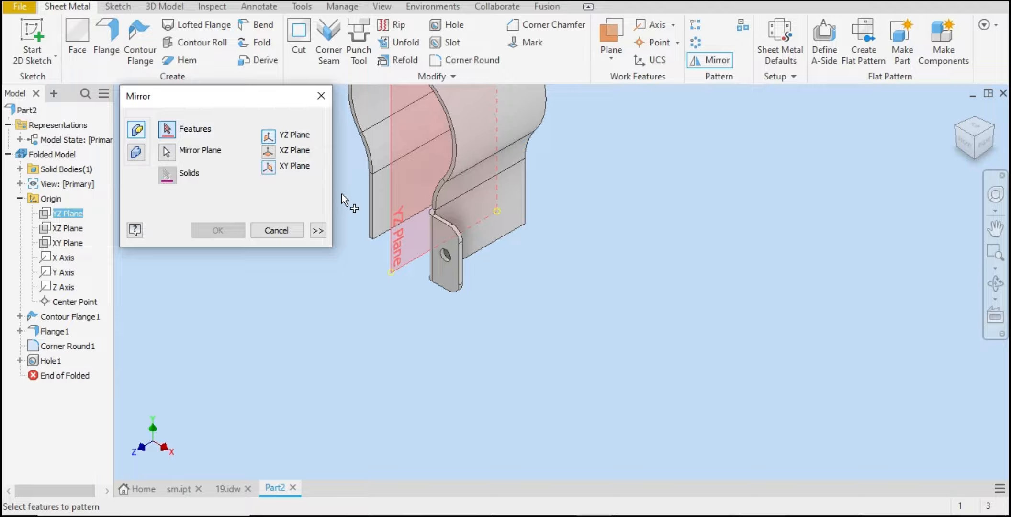
click(446, 272)
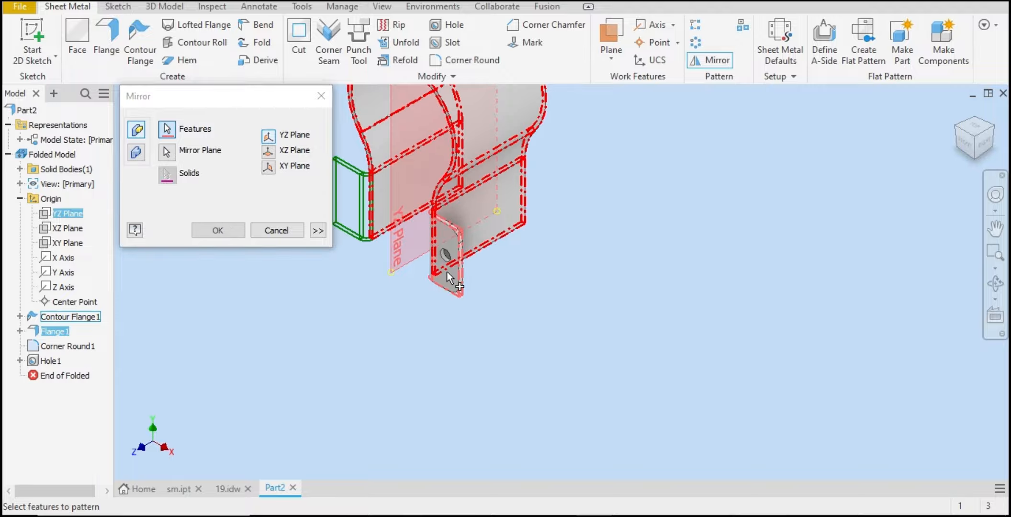
click(58, 344)
click(57, 362)
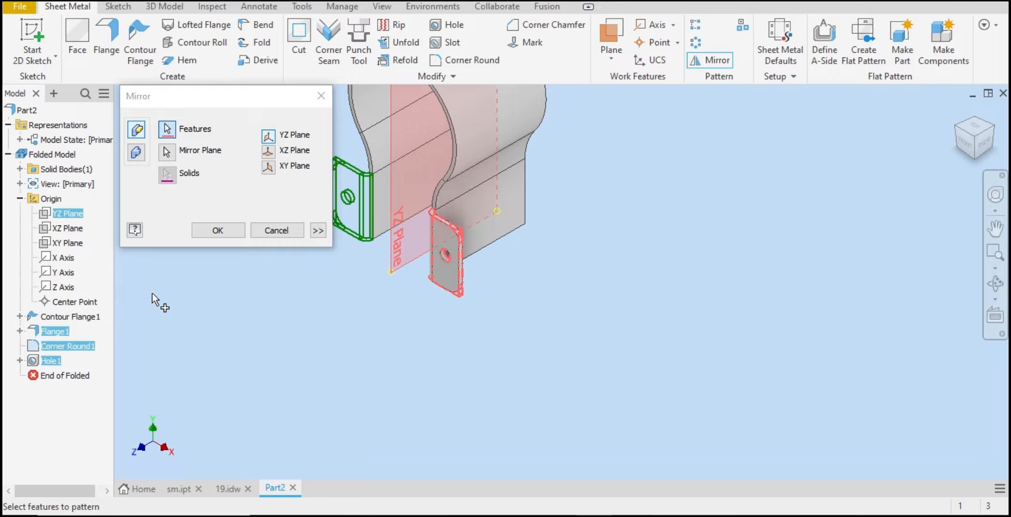
click(234, 231)
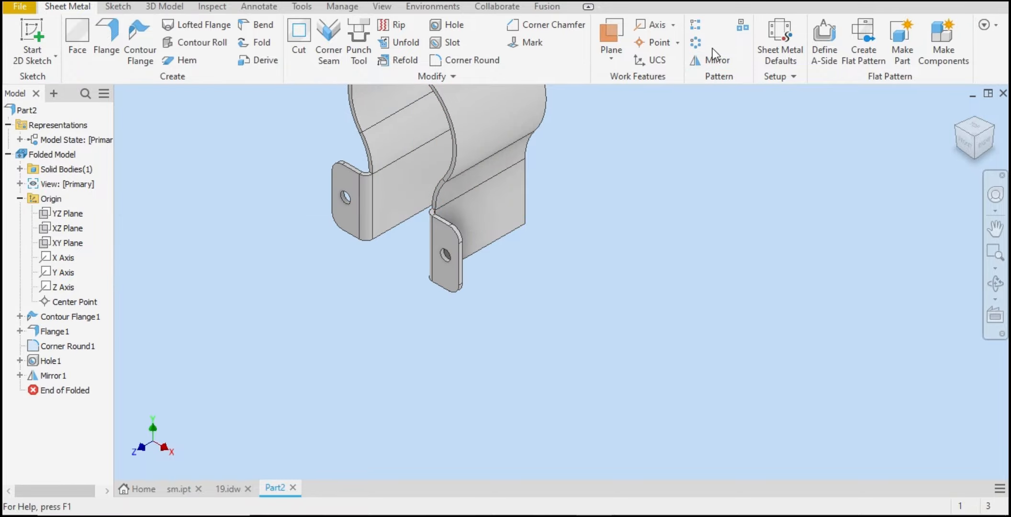
Step: Mirror Flange1, Corner Round1, Hole1 and Mirror1 across the XY Plane to create the flanges on the other side
click(700, 64)
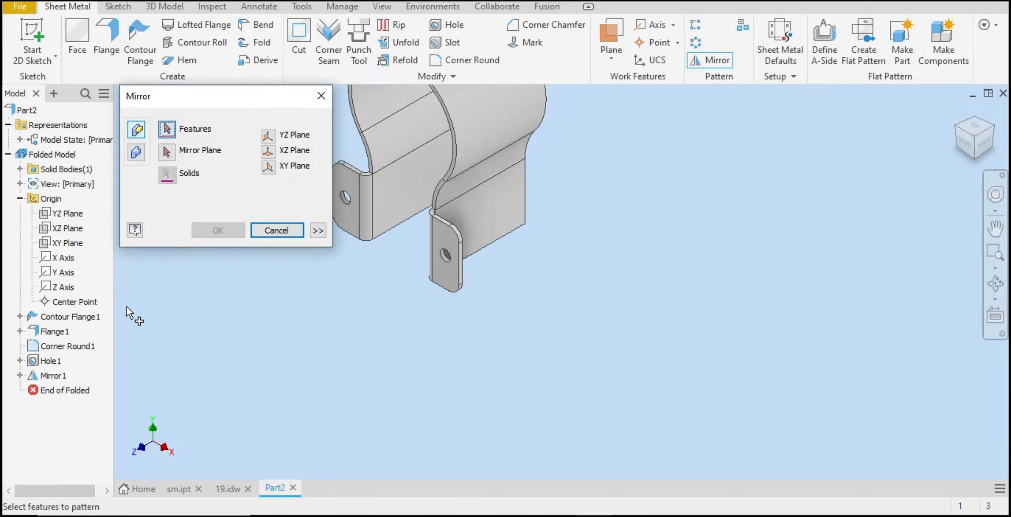
click(63, 332)
click(65, 347)
click(55, 362)
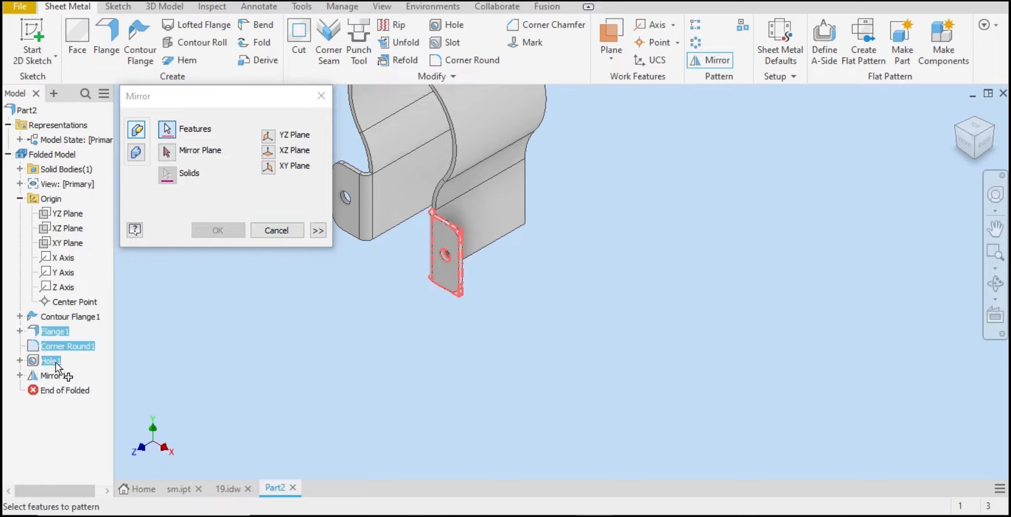
click(55, 378)
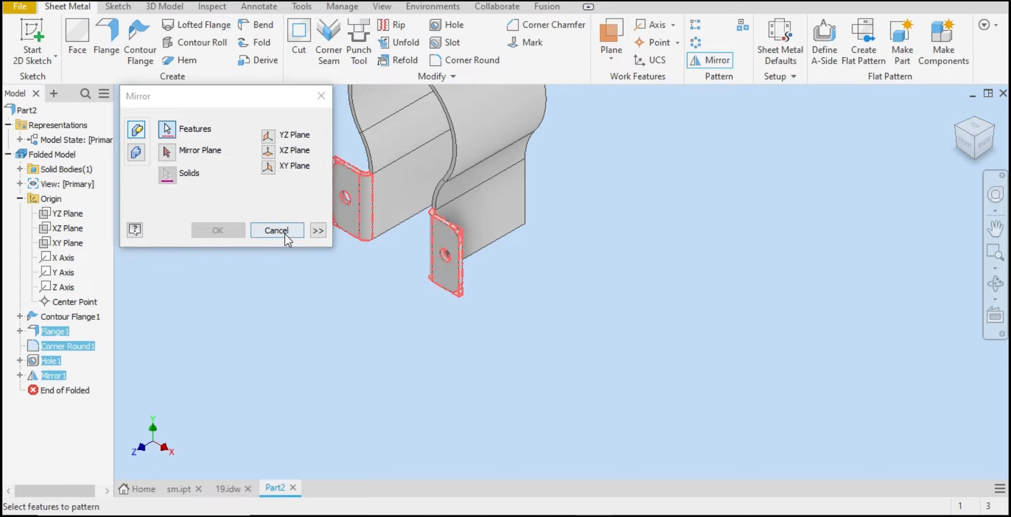
click(270, 151)
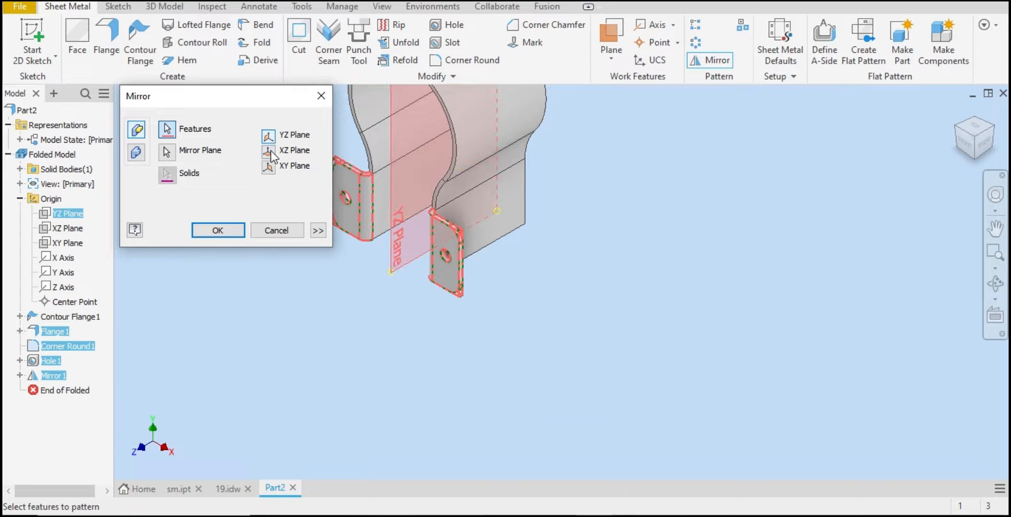
click(270, 167)
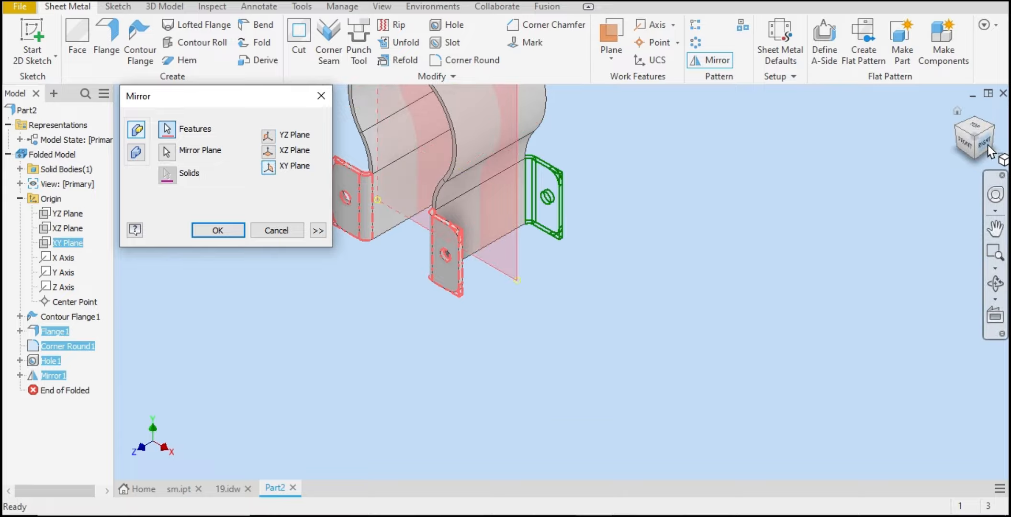
click(995, 131)
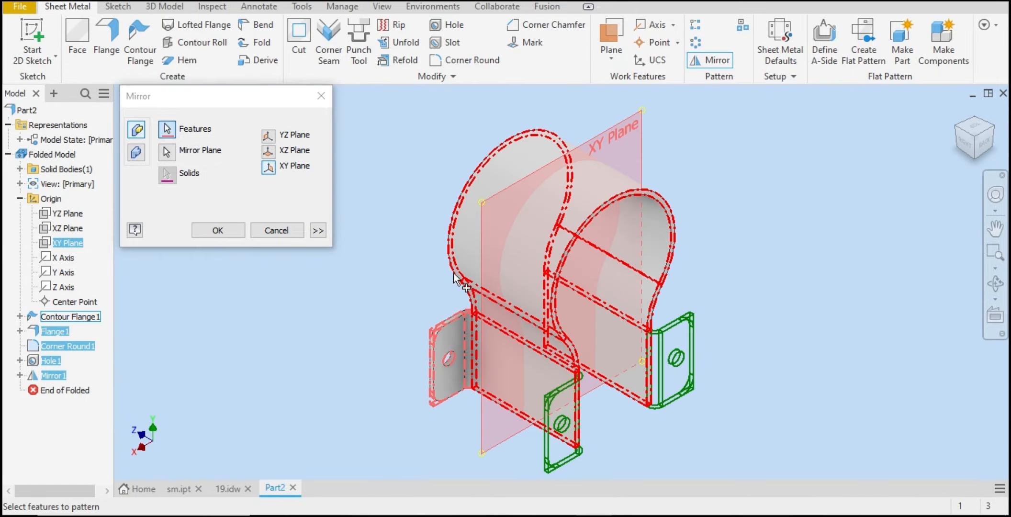
click(217, 231)
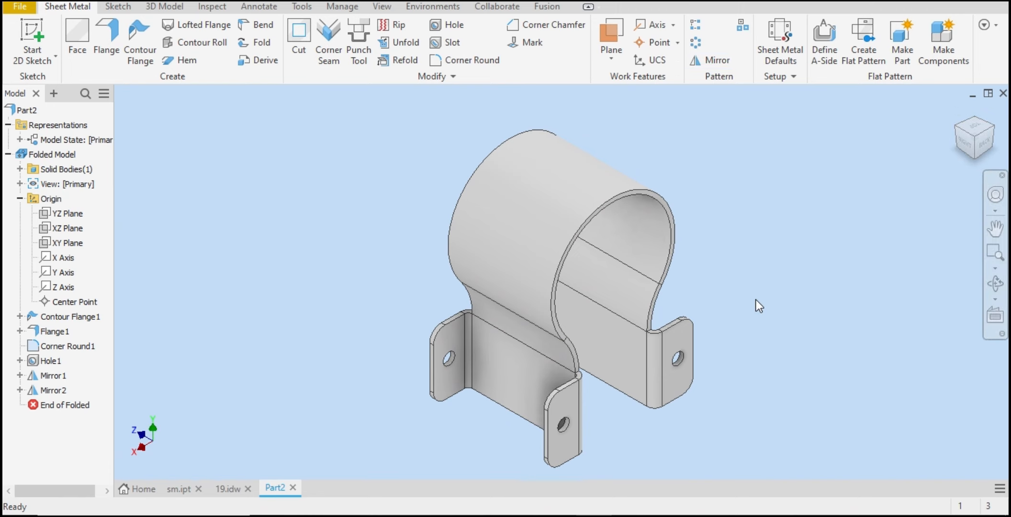
Step: Examine the slot's dimensions in the reference drawing's side view
click(225, 489)
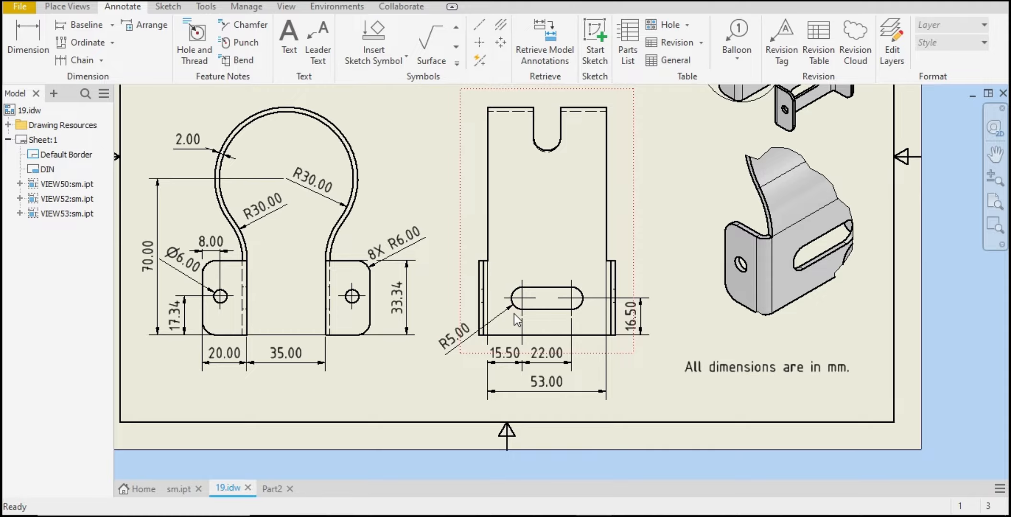
scroll(649, 306, up, 2)
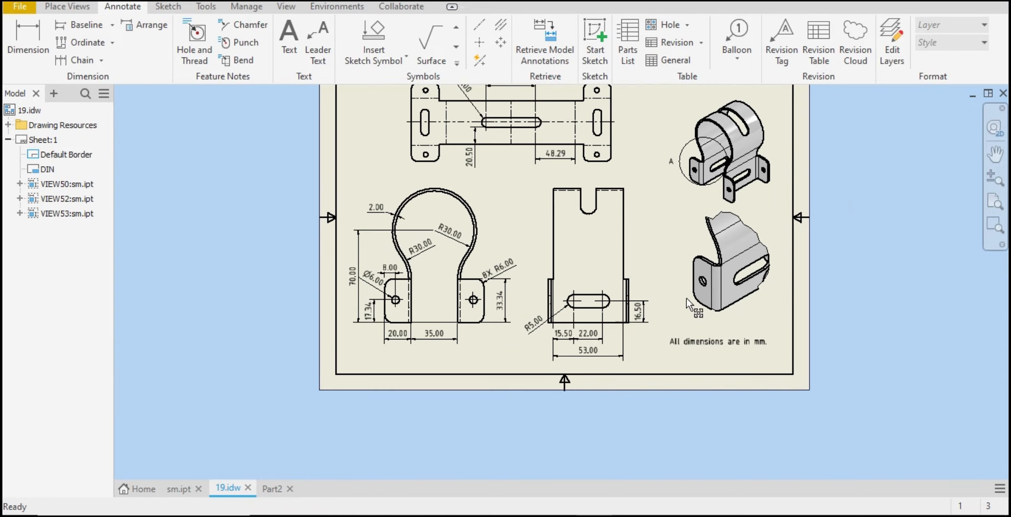
scroll(747, 175, down, 4)
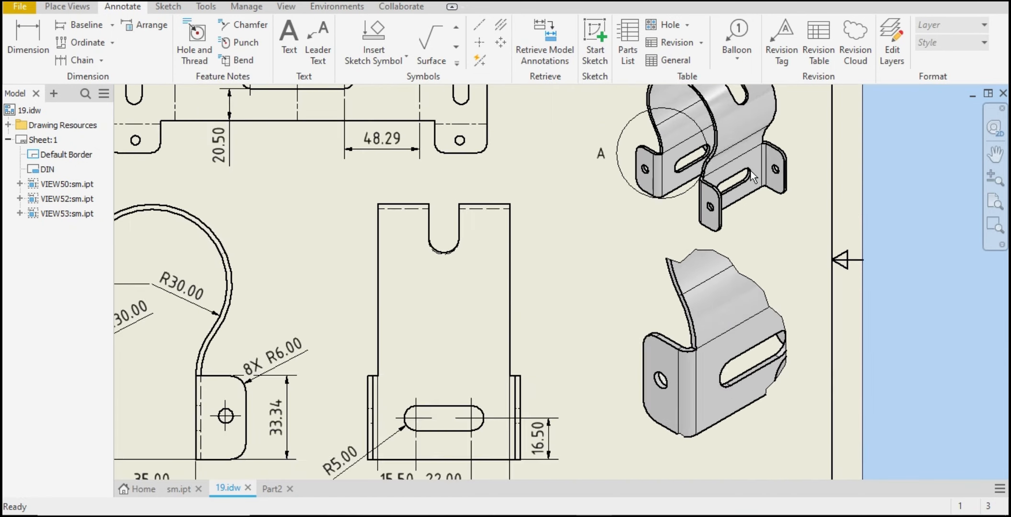
scroll(744, 174, up, 4)
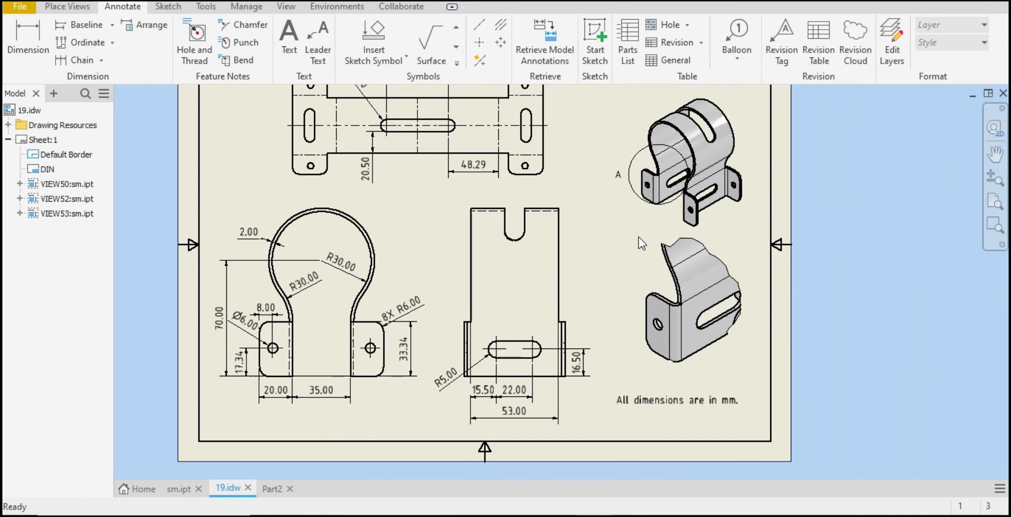
scroll(507, 381, down, 3)
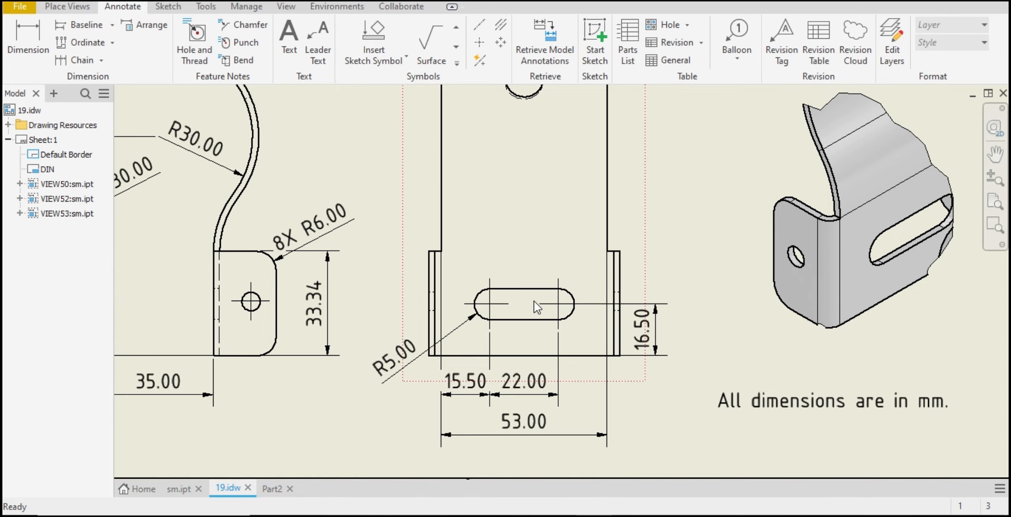
click(569, 309)
click(273, 488)
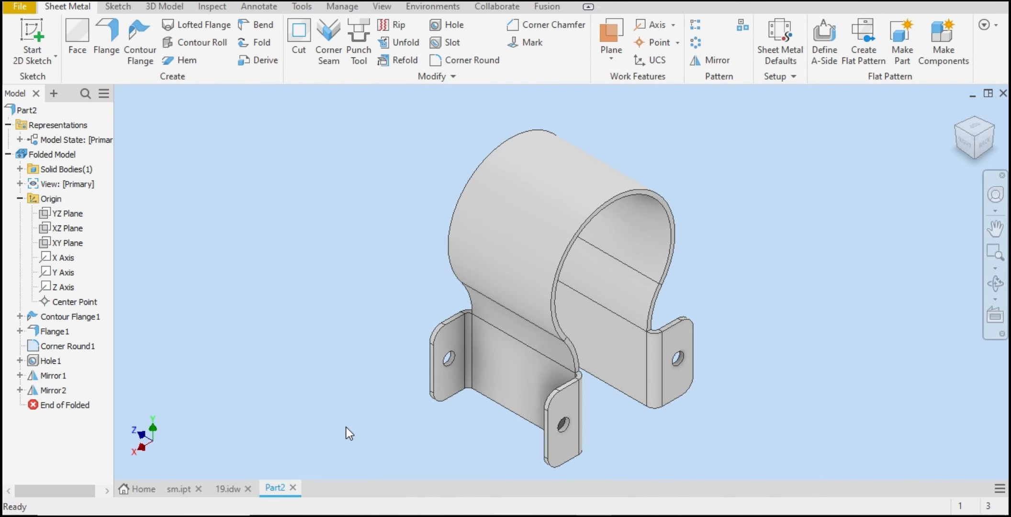
Step: Start a sketch on the bracket's flat side face and project its cut edges
click(498, 375)
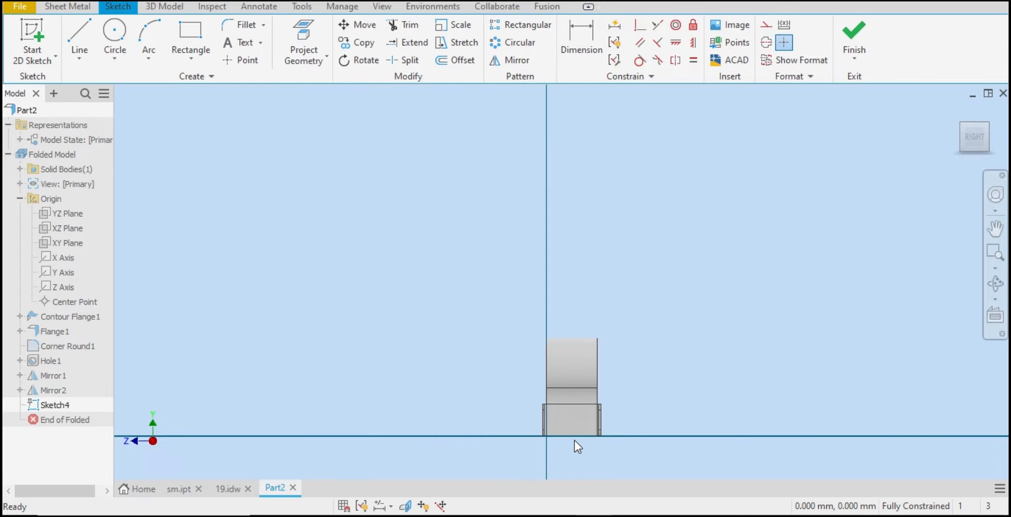
scroll(576, 443, up, 5)
click(312, 63)
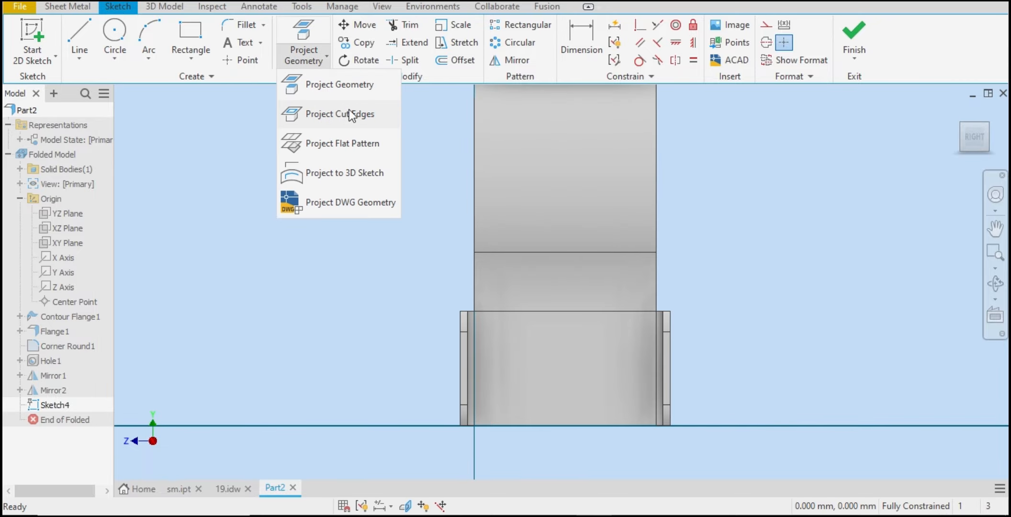
click(350, 110)
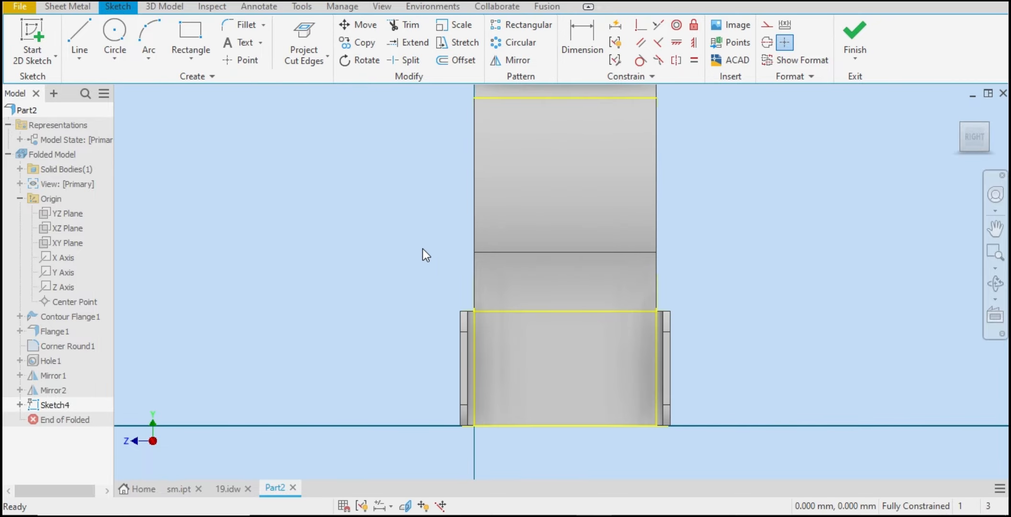
Step: Sketch a horizontal center-to-center slot about 24 mm long on the face
click(192, 61)
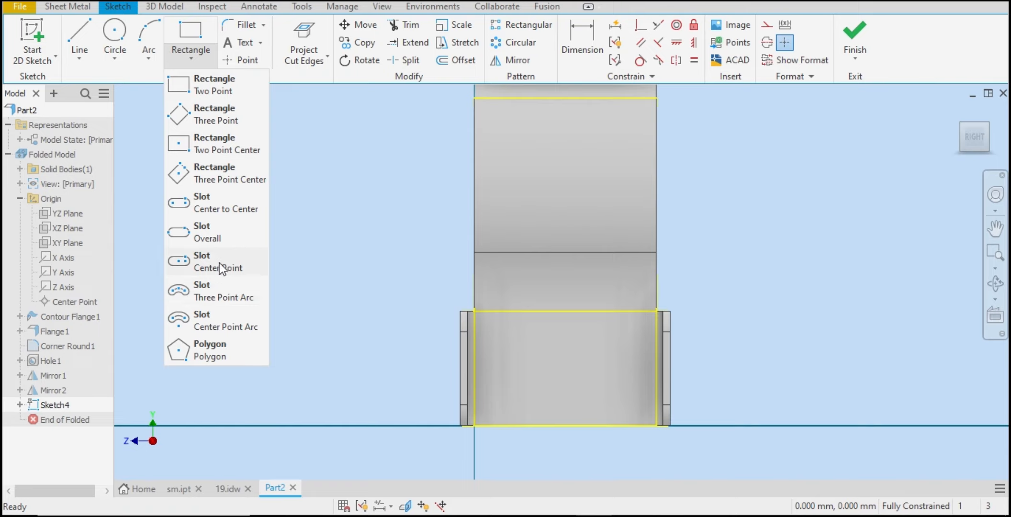
click(225, 209)
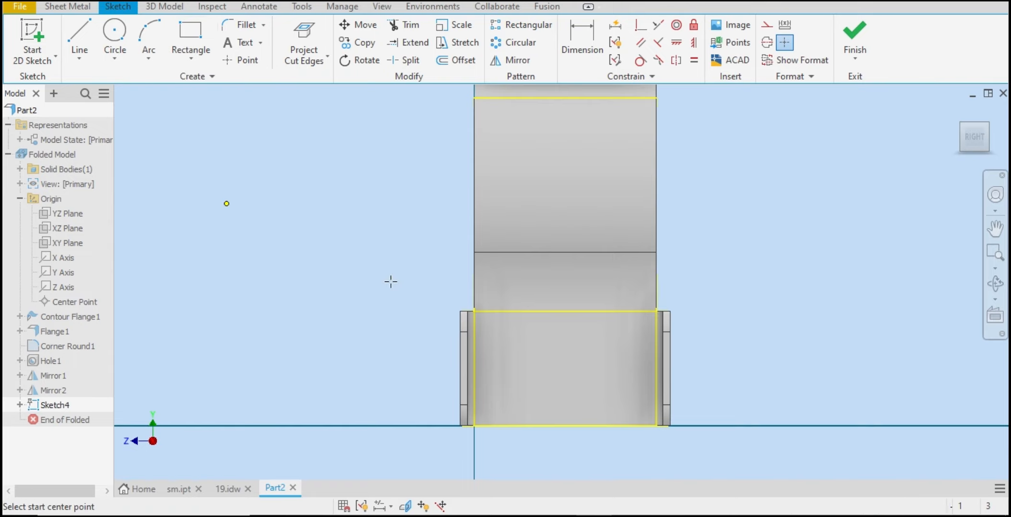
click(522, 368)
click(603, 368)
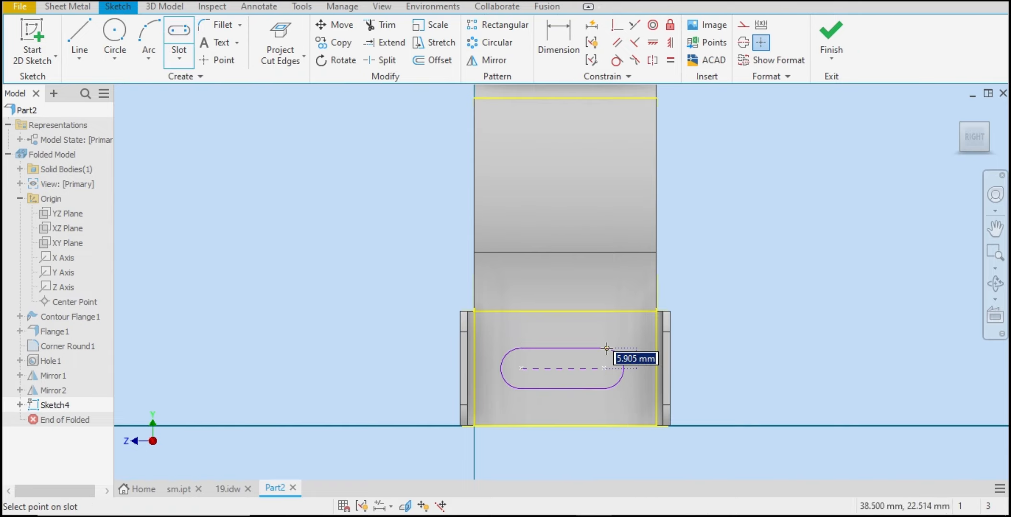
click(604, 348)
right_click(606, 349)
click(652, 351)
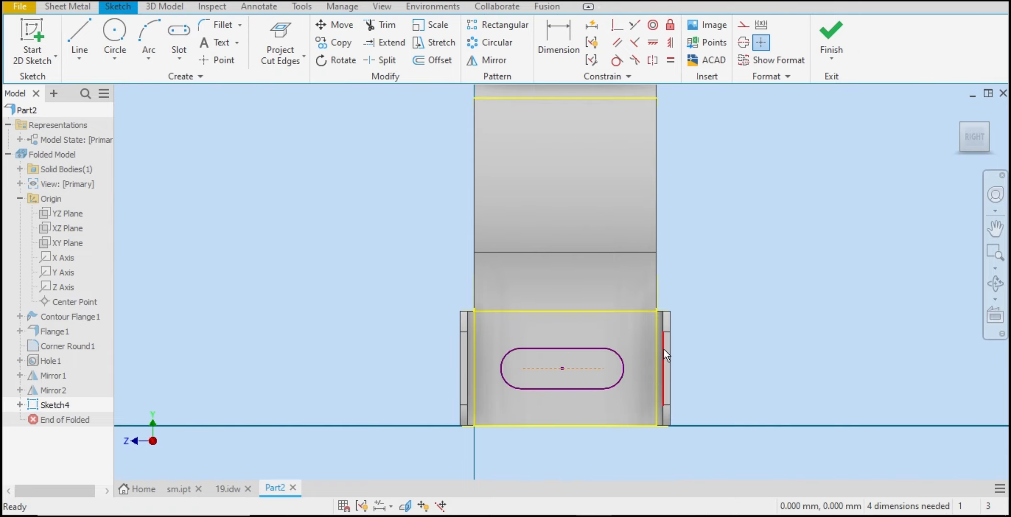
Step: Align the slot's center point horizontally with the midpoint of the face's side edge
click(659, 38)
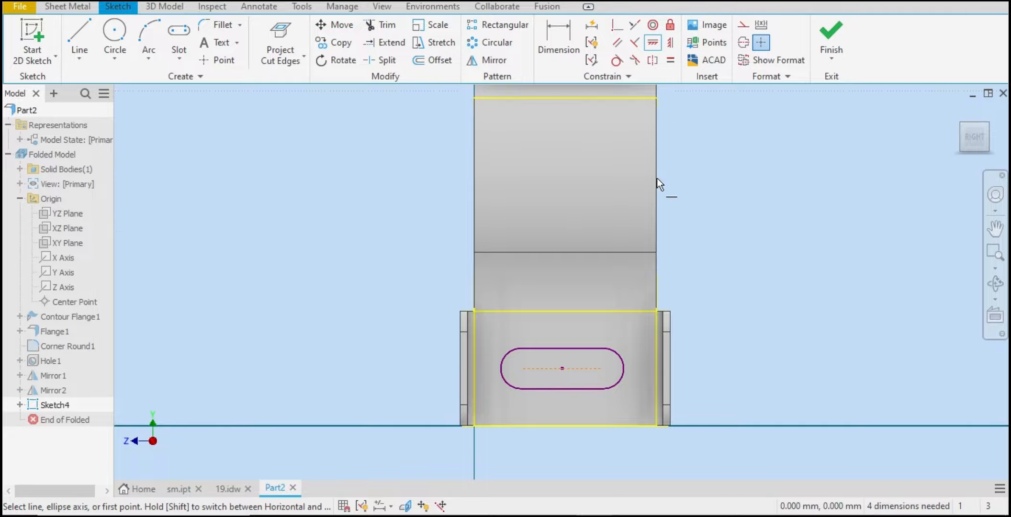
click(563, 368)
click(653, 368)
right_click(774, 286)
click(819, 285)
Step: Check the reference drawing and dimension the slot's center-to-center length as 22 mm
click(559, 39)
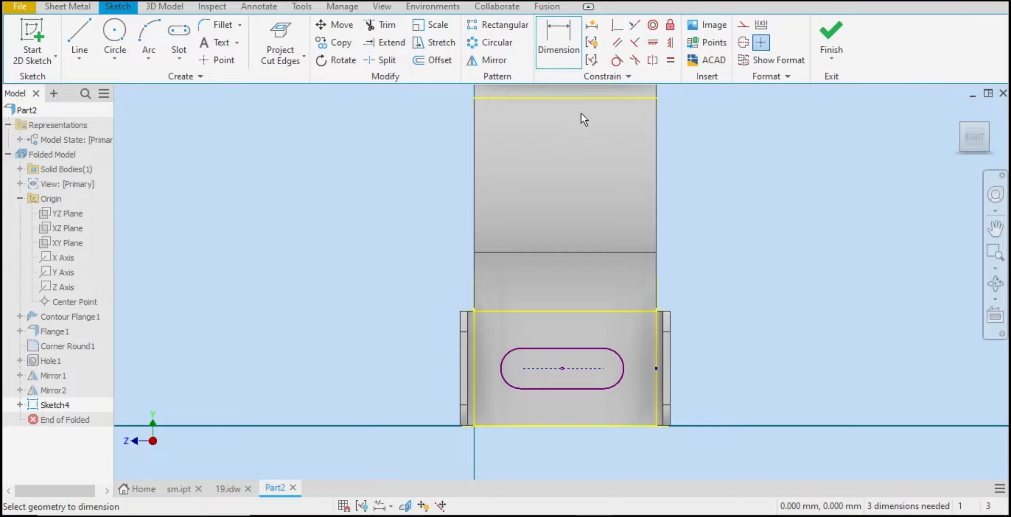
click(604, 368)
click(521, 369)
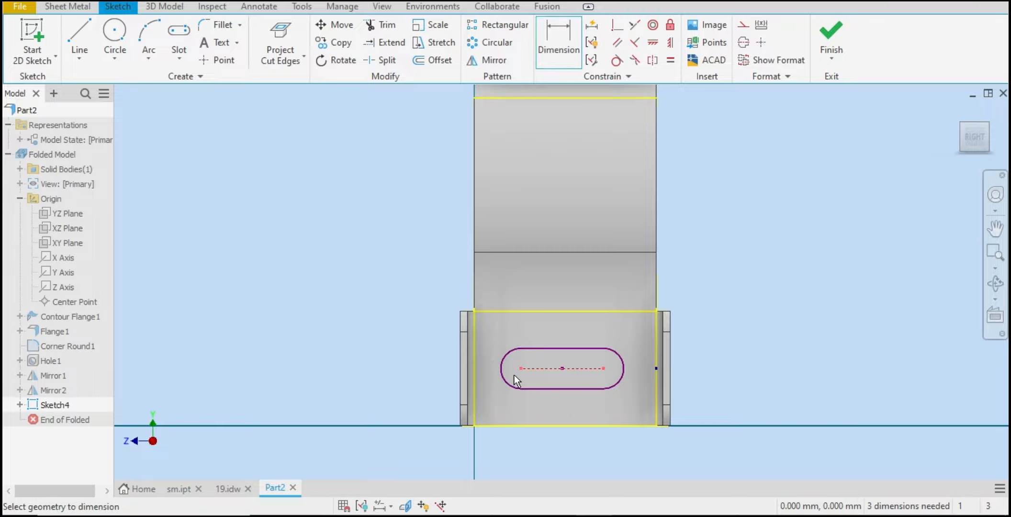
click(228, 489)
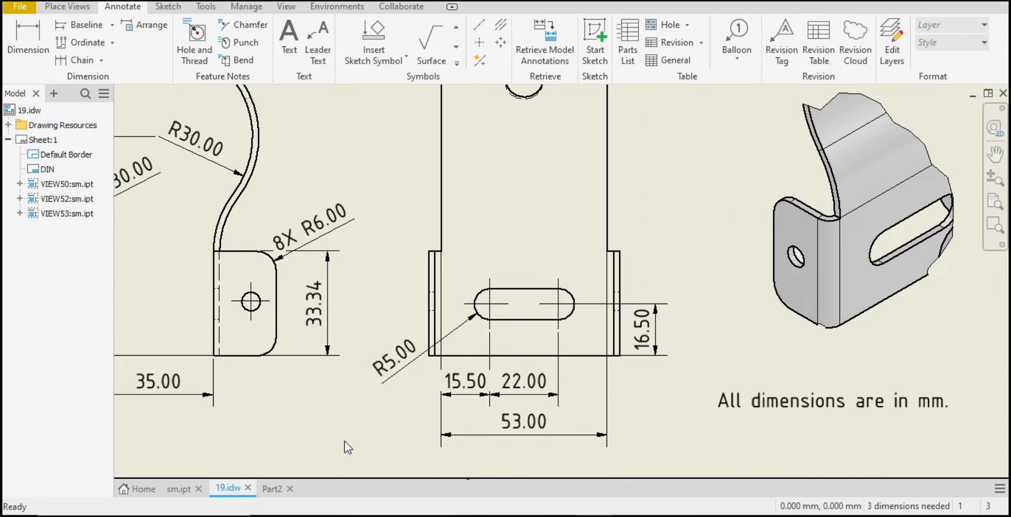
key(ctrl+Tab)
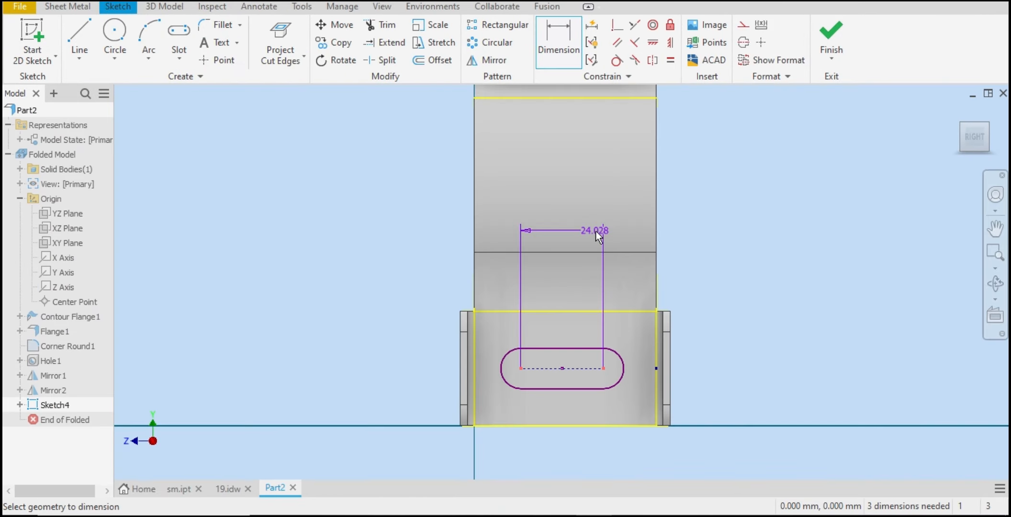
click(595, 231)
text(22)
key(Return)
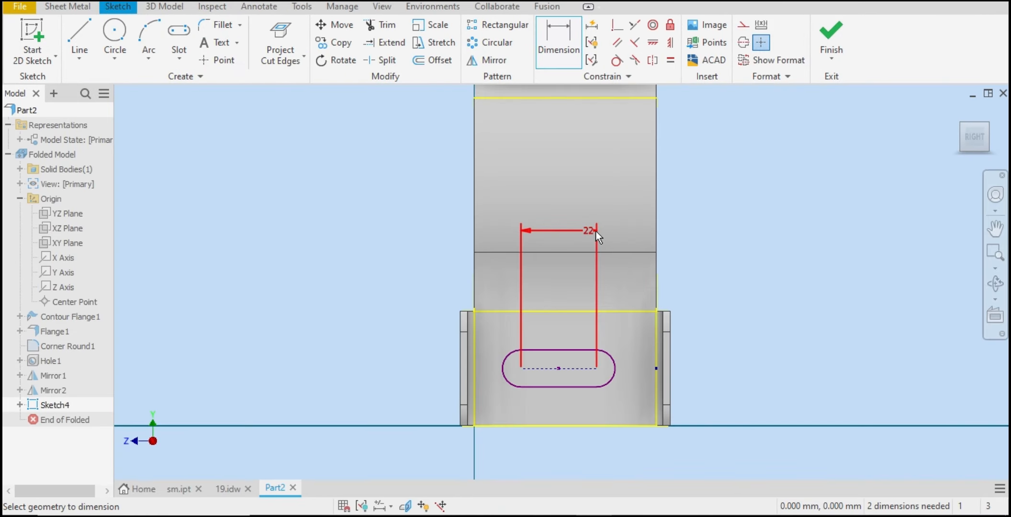
Step: Dimension the slot's end radius as 5 mm and check the reference drawing again
click(609, 381)
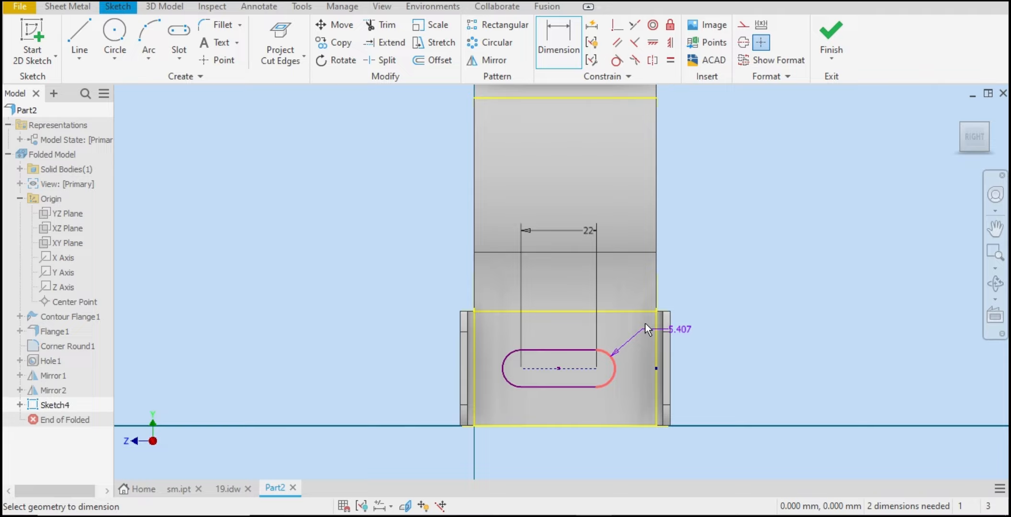
click(713, 295)
text(5)
key(Return)
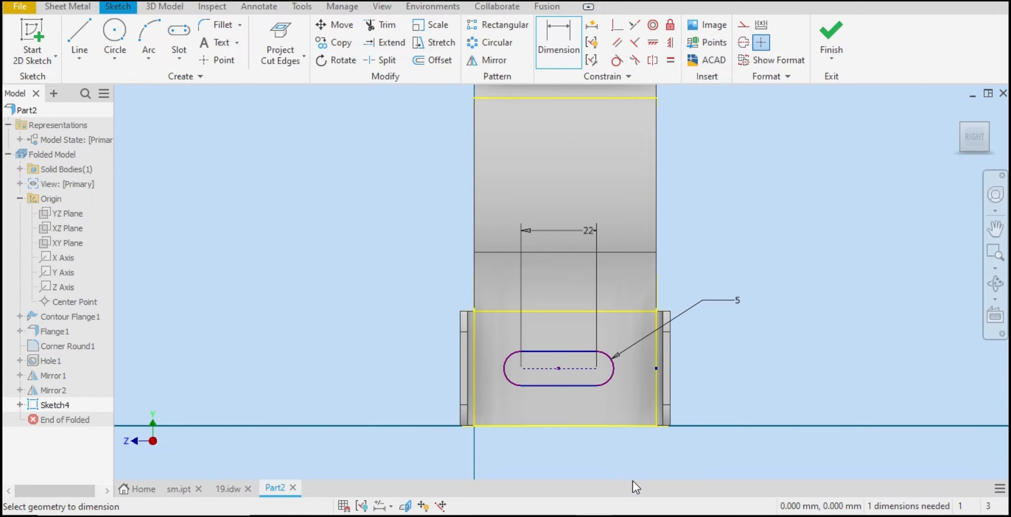
click(225, 488)
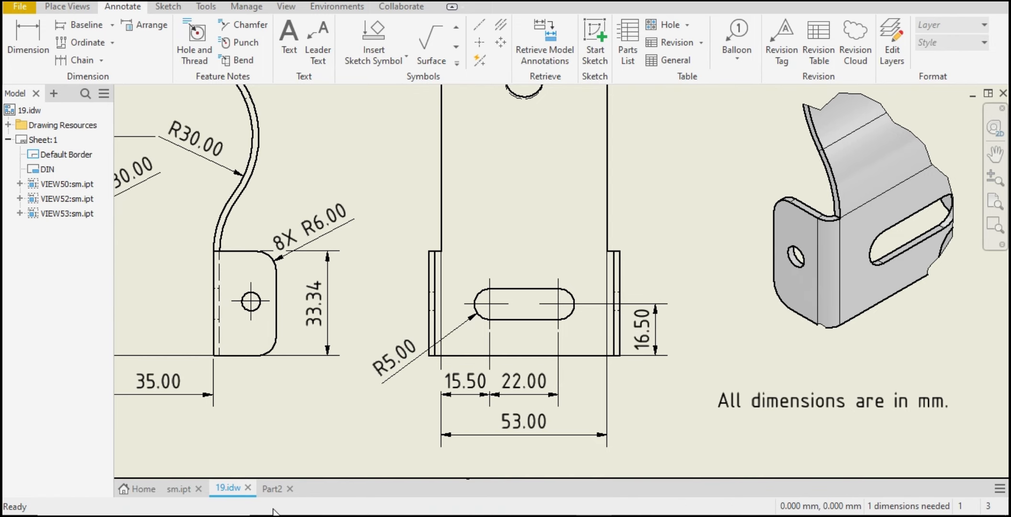
click(272, 489)
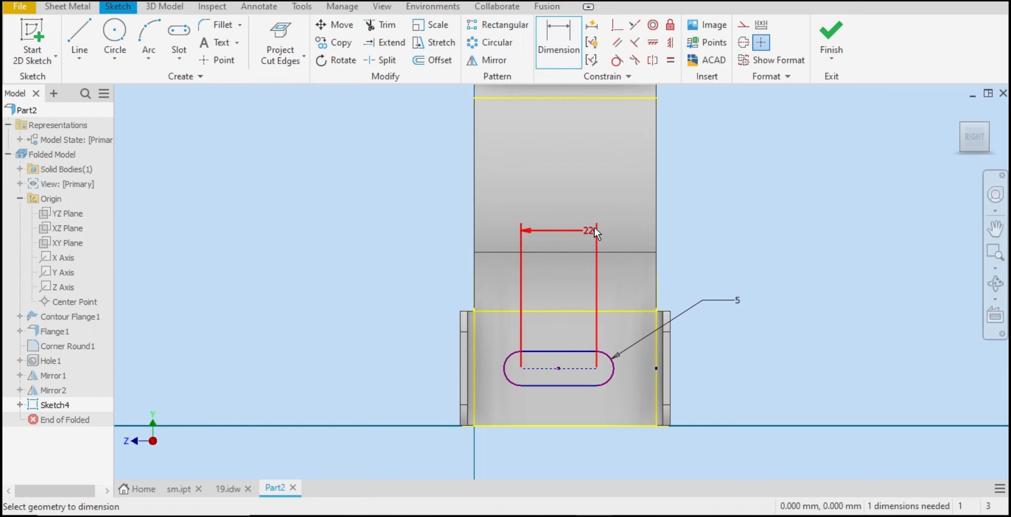
Step: Dimension the distance from the slot's left end to the face's left edge as 15.5 mm
click(567, 56)
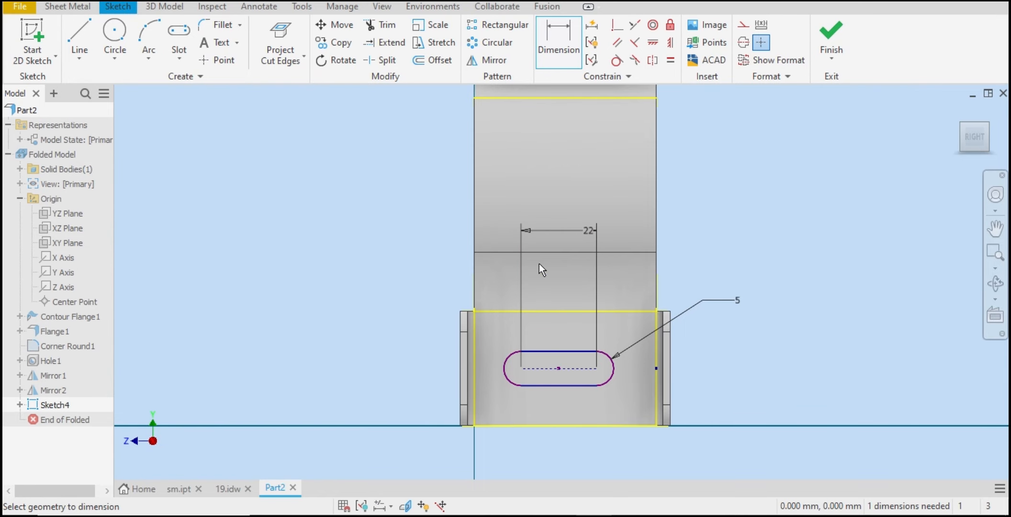
click(505, 367)
click(475, 269)
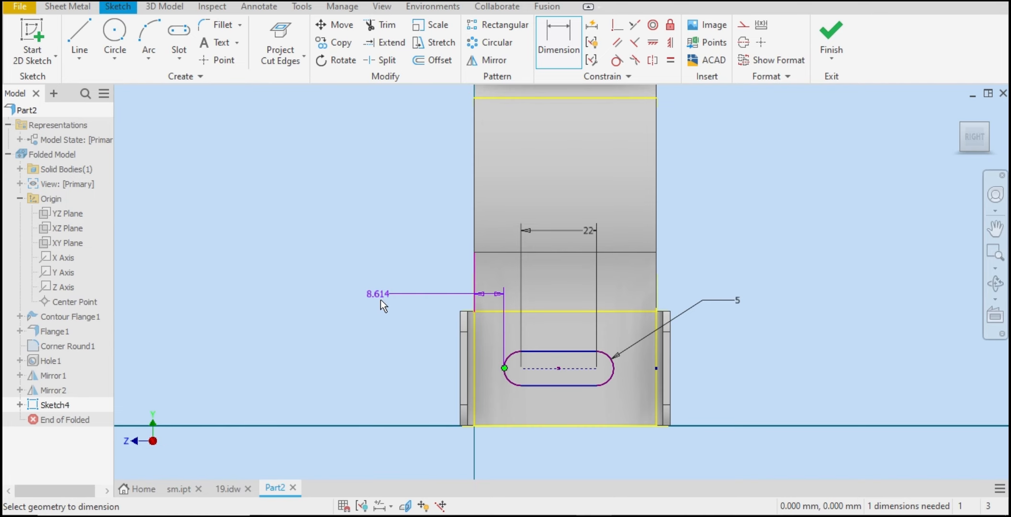
click(402, 365)
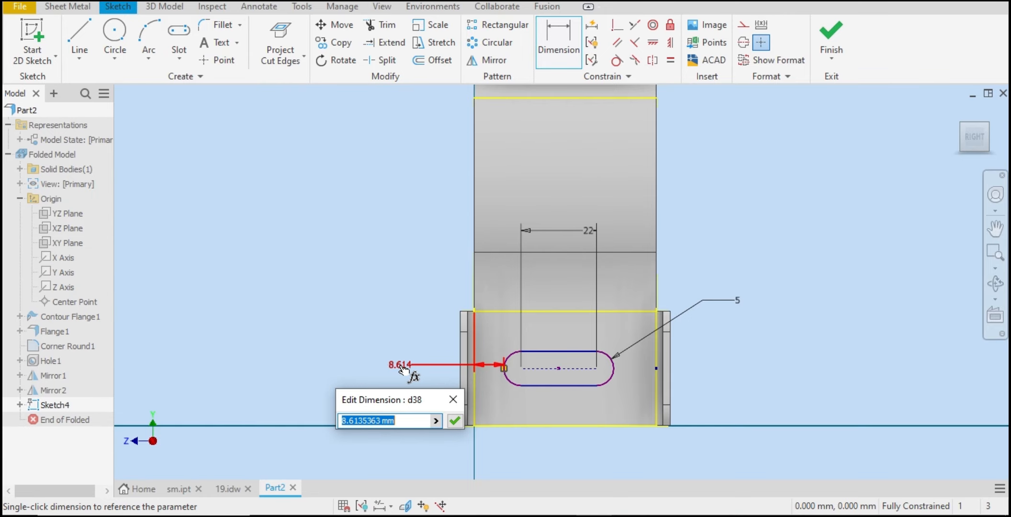
click(227, 488)
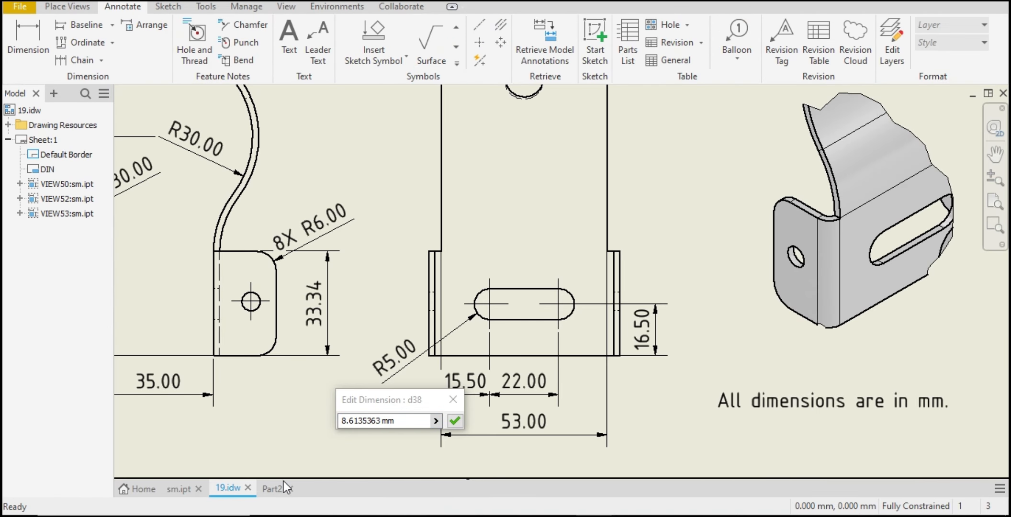
click(269, 489)
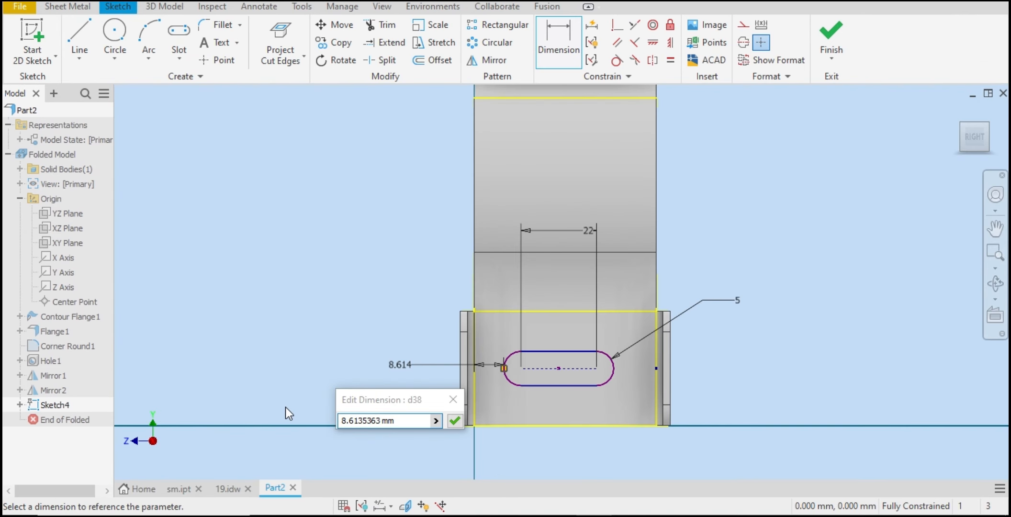
click(406, 426)
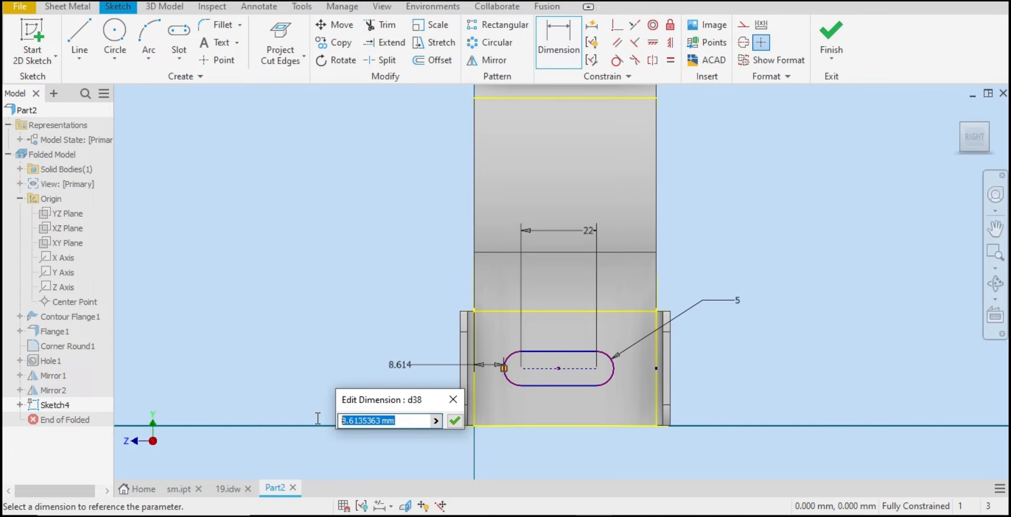
text(15.50)
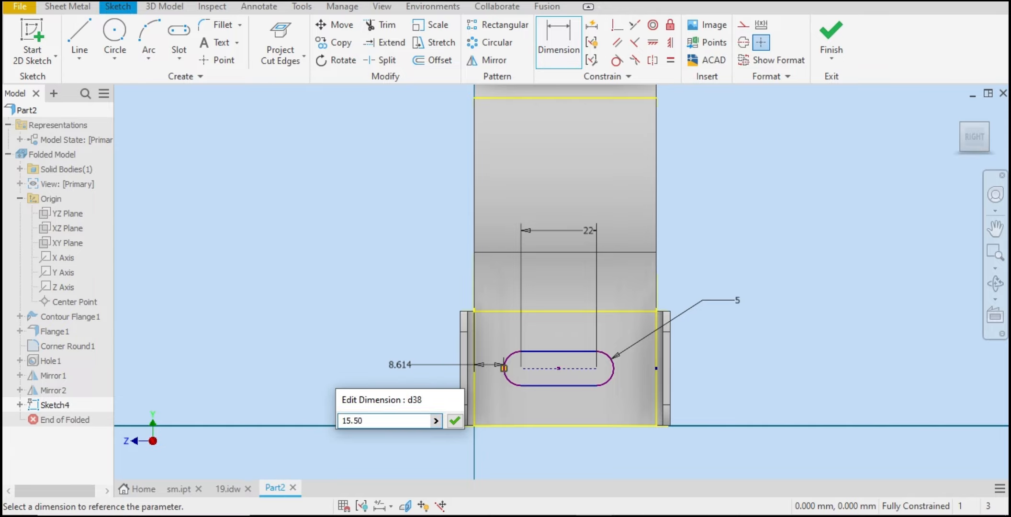
key(Return)
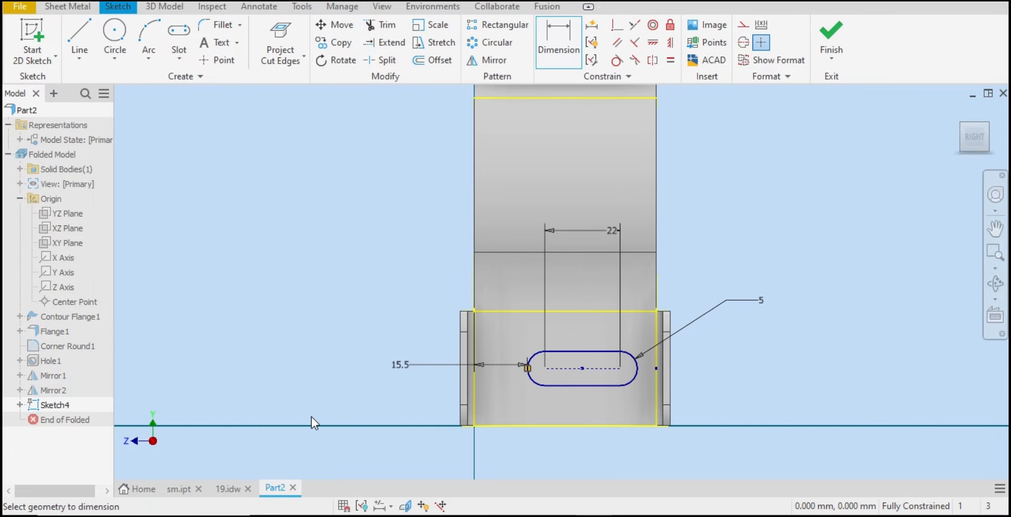
right_click(731, 261)
click(773, 261)
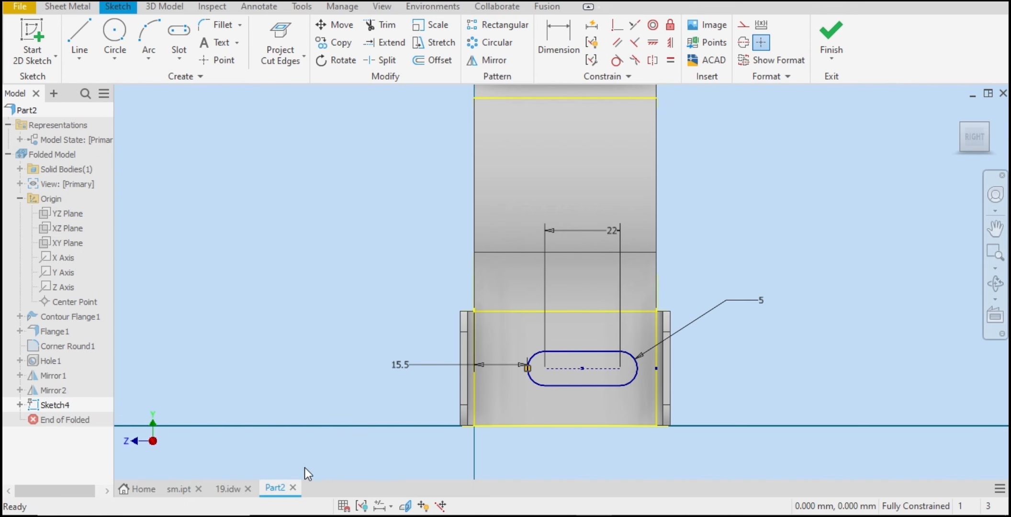
Step: Check the reference drawing, try dragging the slot's center point, and undo the last dimension
click(236, 493)
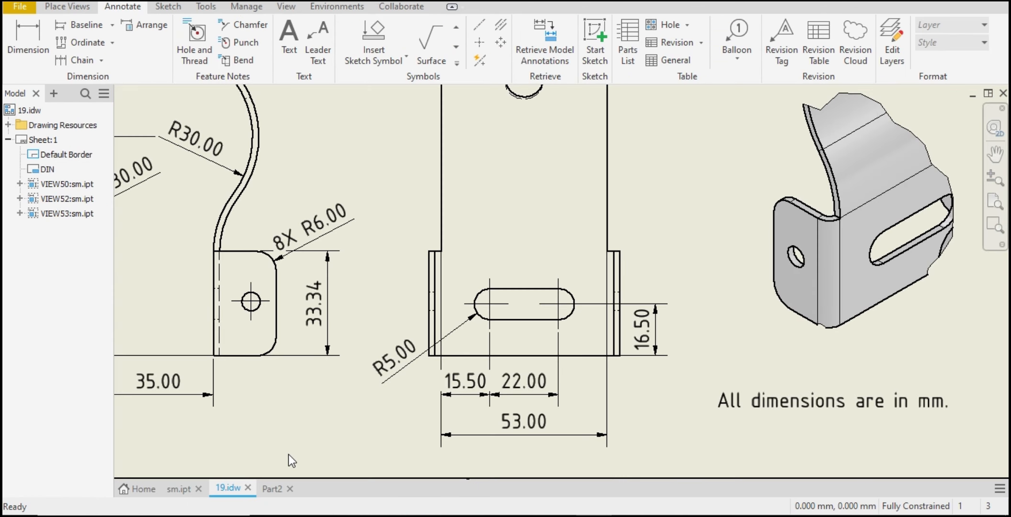
click(264, 489)
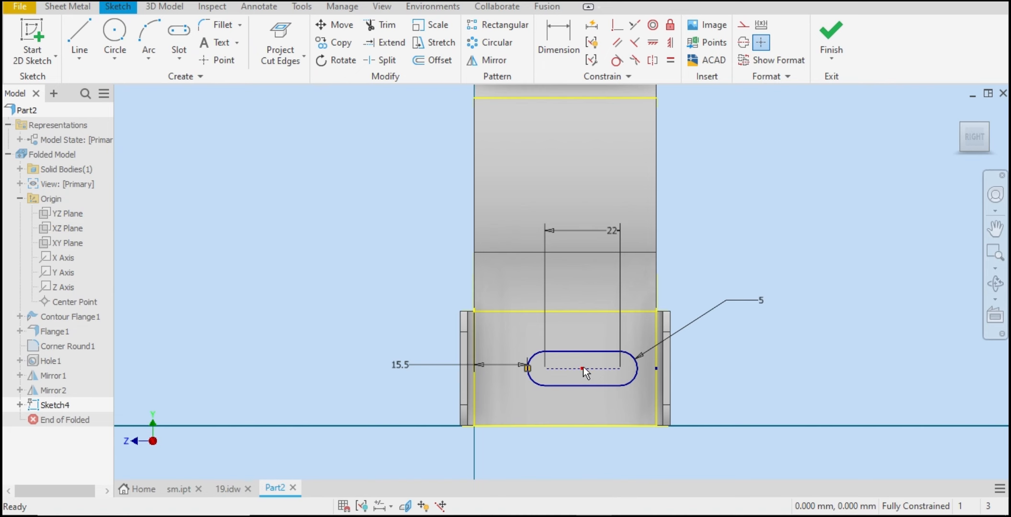
drag(584, 367, 733, 335)
key(ctrl+z)
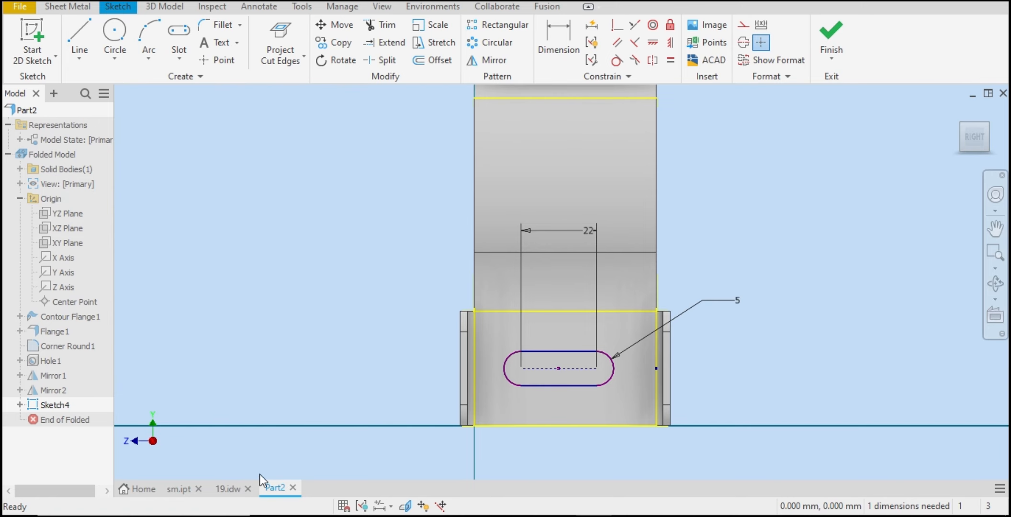
Step: Check the reference drawing and dimension the slot's left end center from the face's left edge as 15.5 mm
click(227, 489)
scroll(454, 378, down, 5)
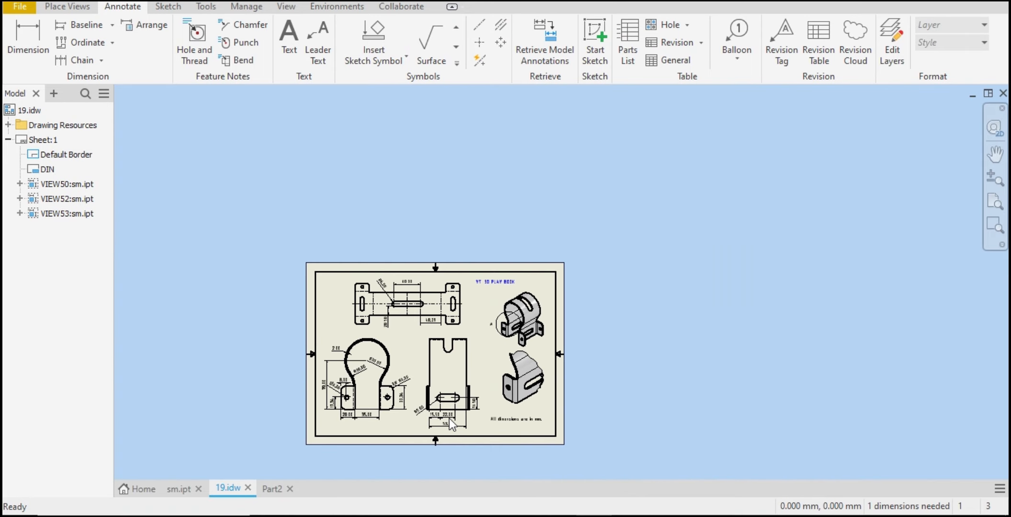
scroll(446, 421, up, 8)
scroll(367, 274, down, 2)
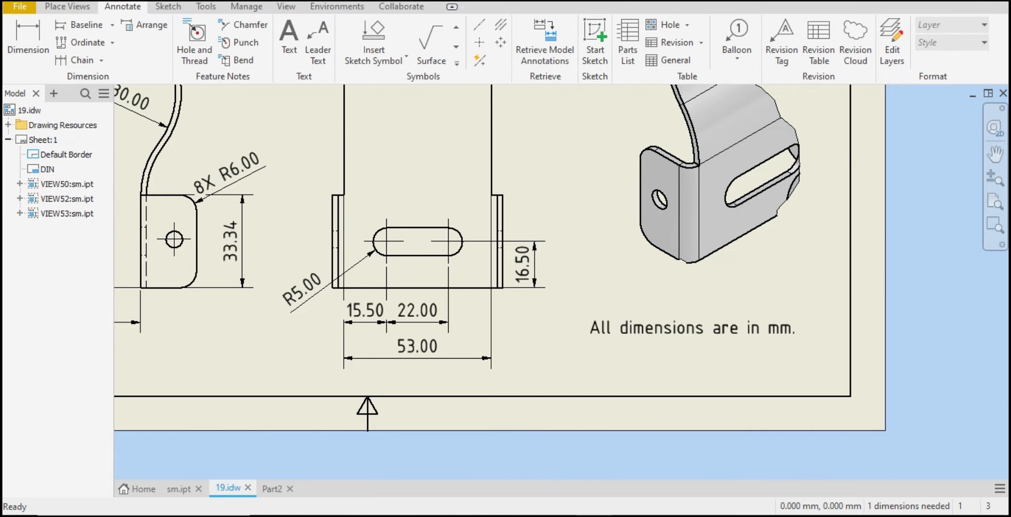
click(272, 489)
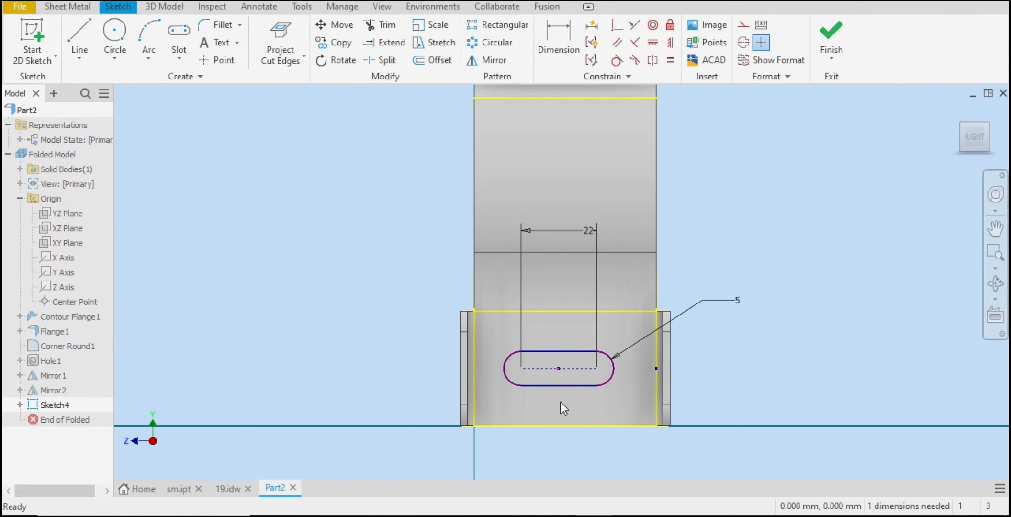
click(560, 48)
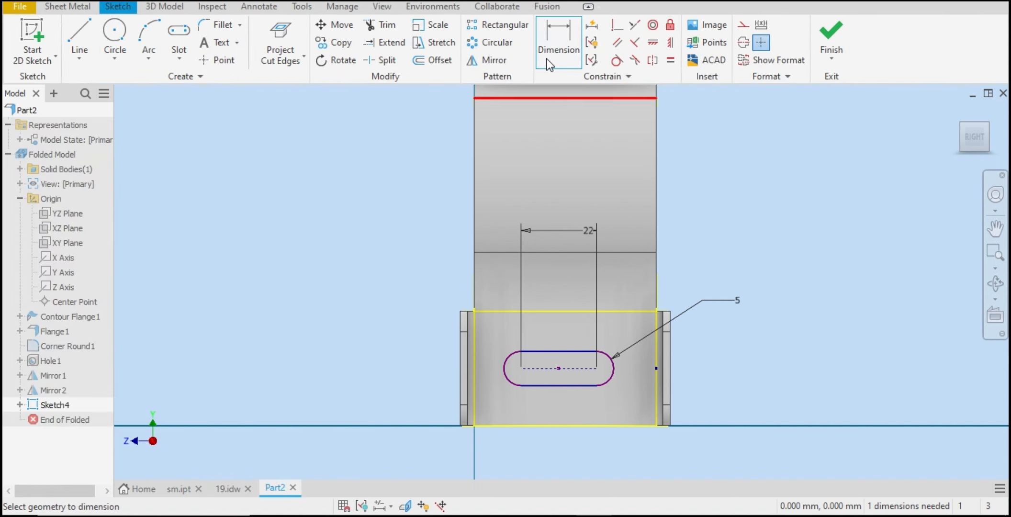
click(475, 220)
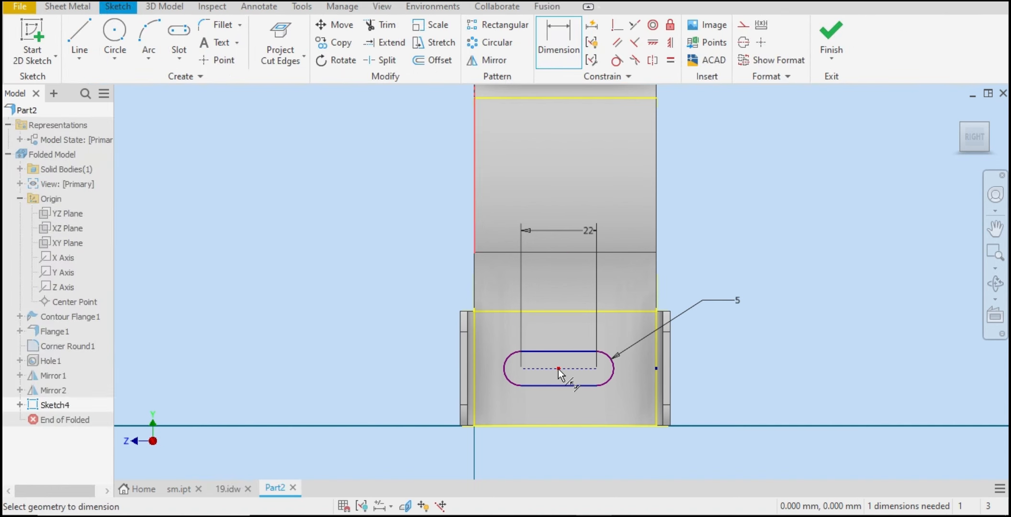
click(559, 368)
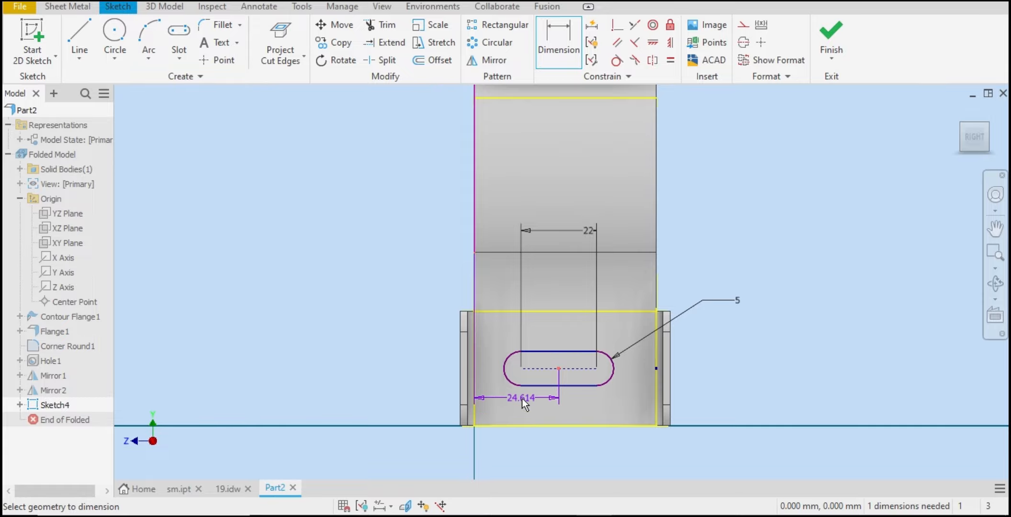
right_click(523, 399)
click(473, 399)
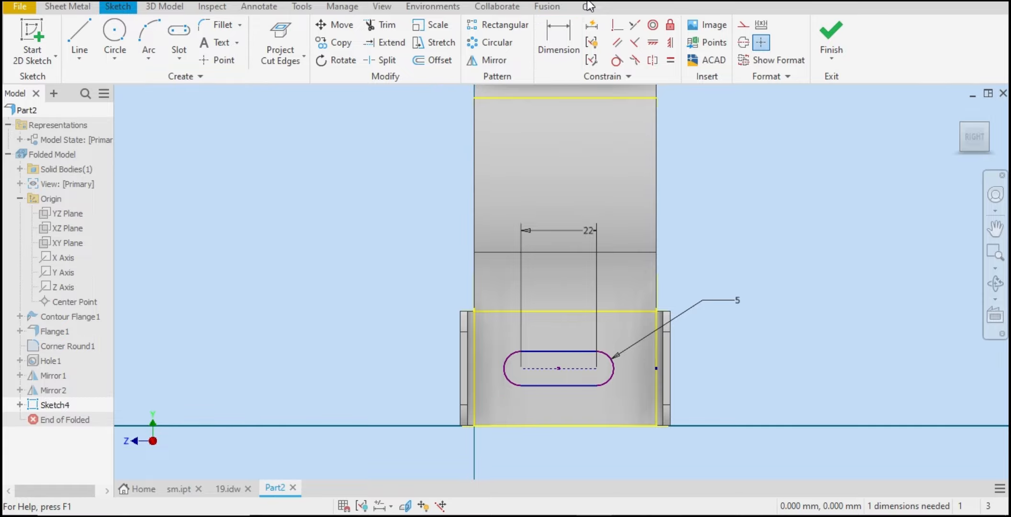
click(523, 368)
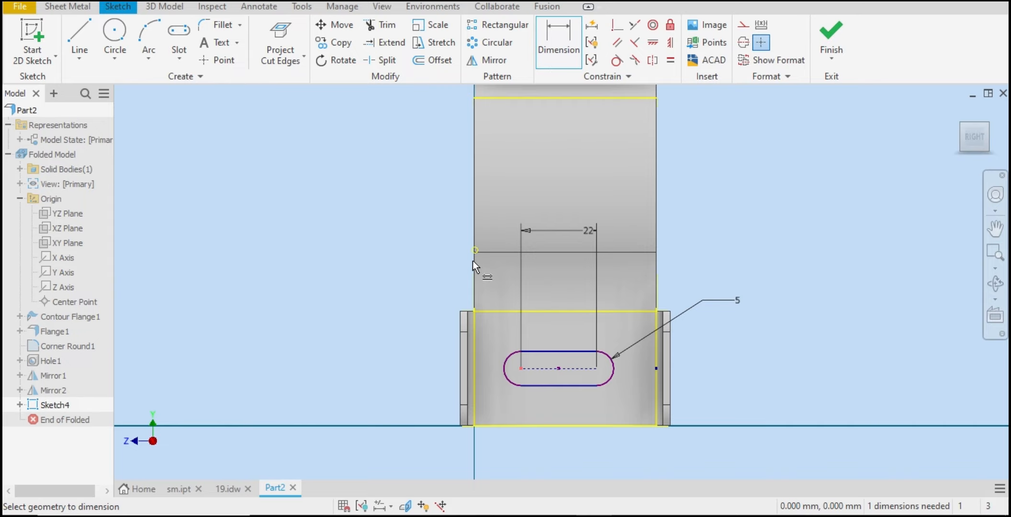
click(474, 265)
click(513, 163)
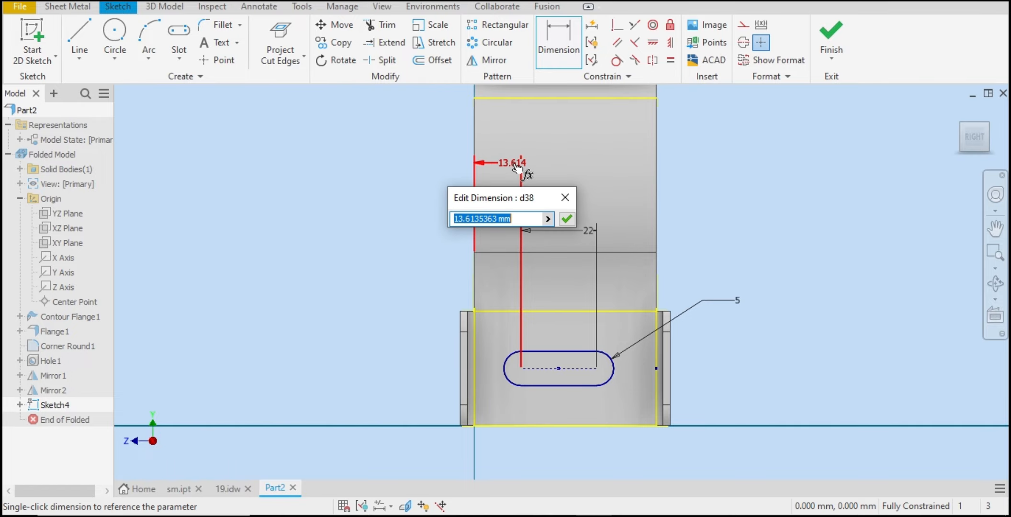
text(15.5)
key(Return)
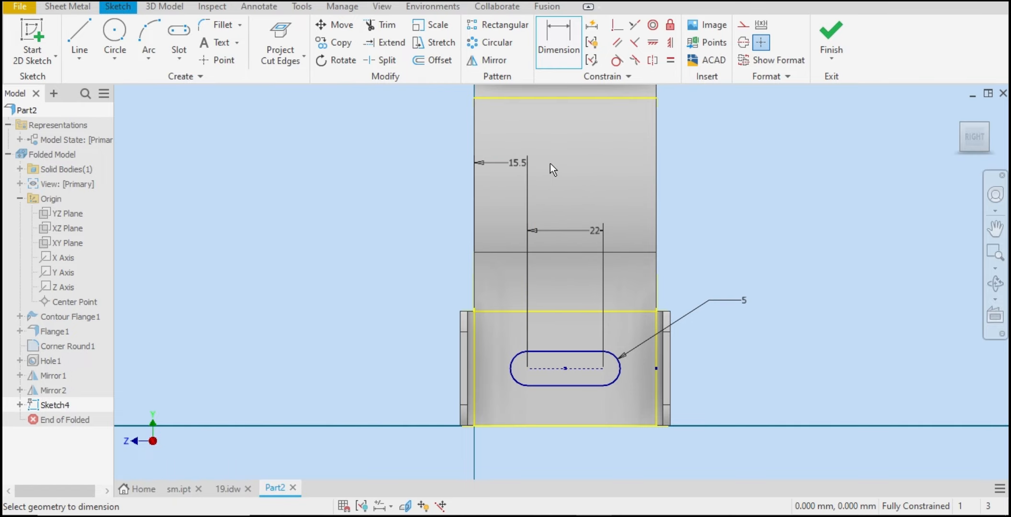
right_click(776, 207)
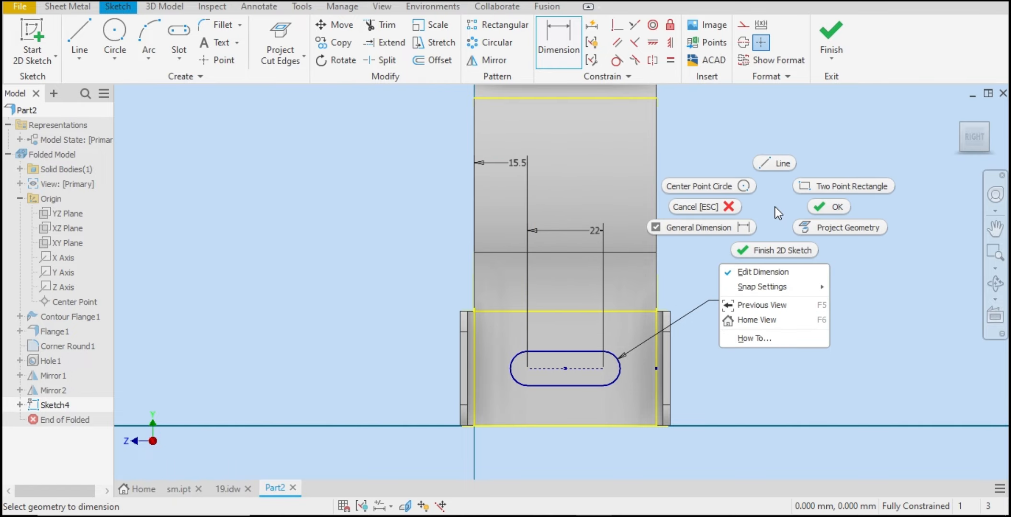
click(829, 206)
Step: Add a driven dimension from the slot's right end center to the face's bottom edge
click(227, 488)
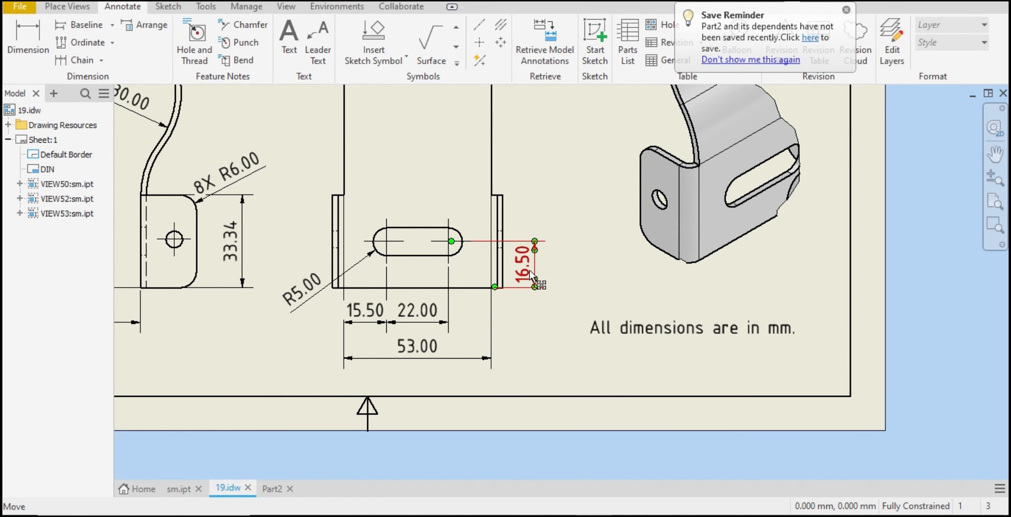
click(272, 489)
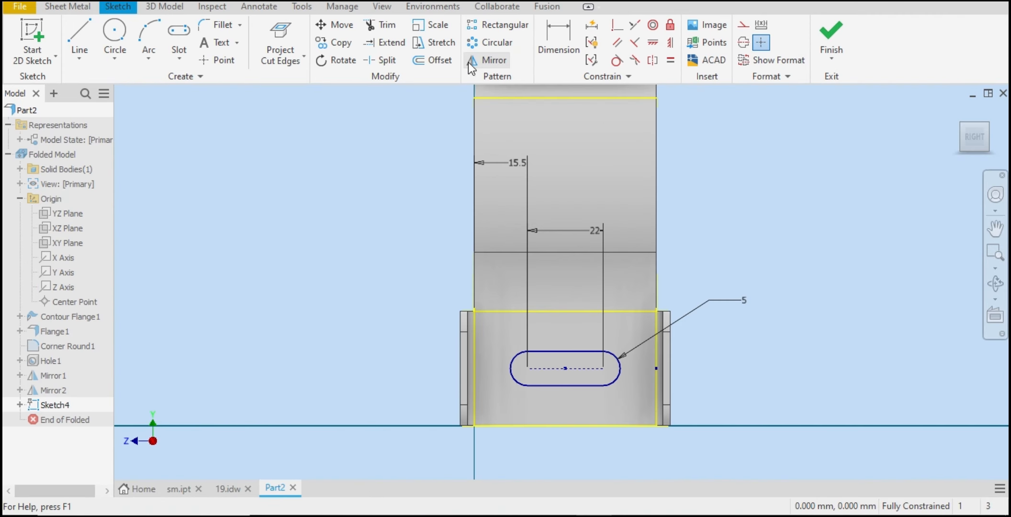
key(d)
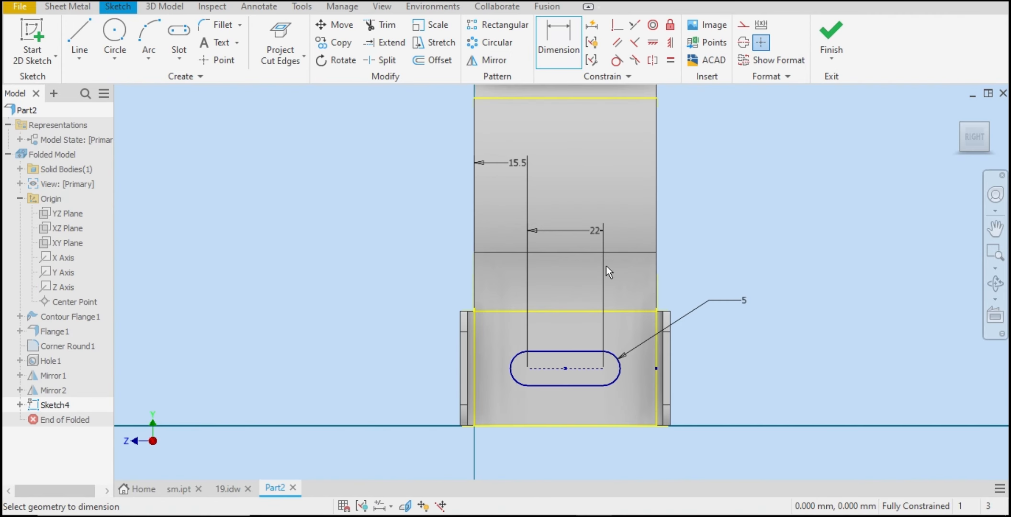
click(603, 369)
click(604, 427)
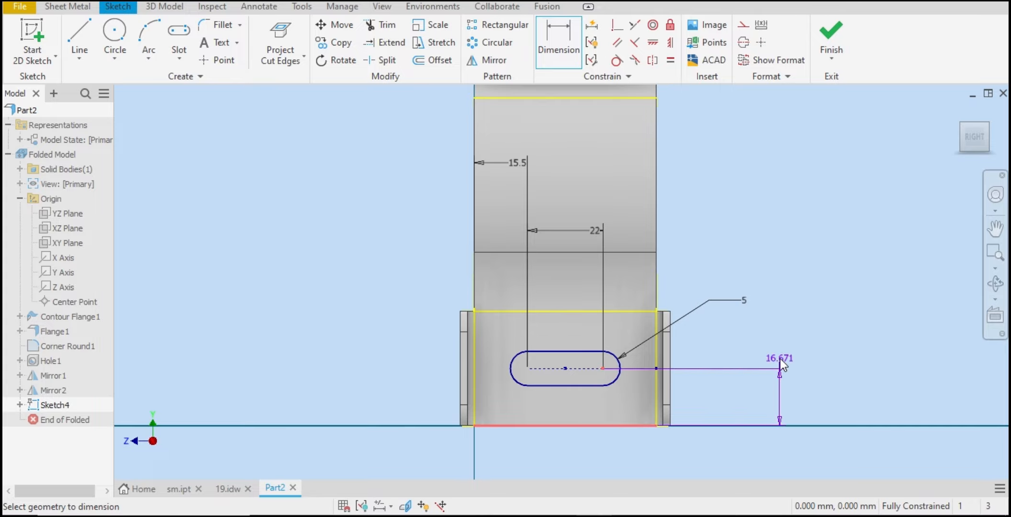
click(780, 357)
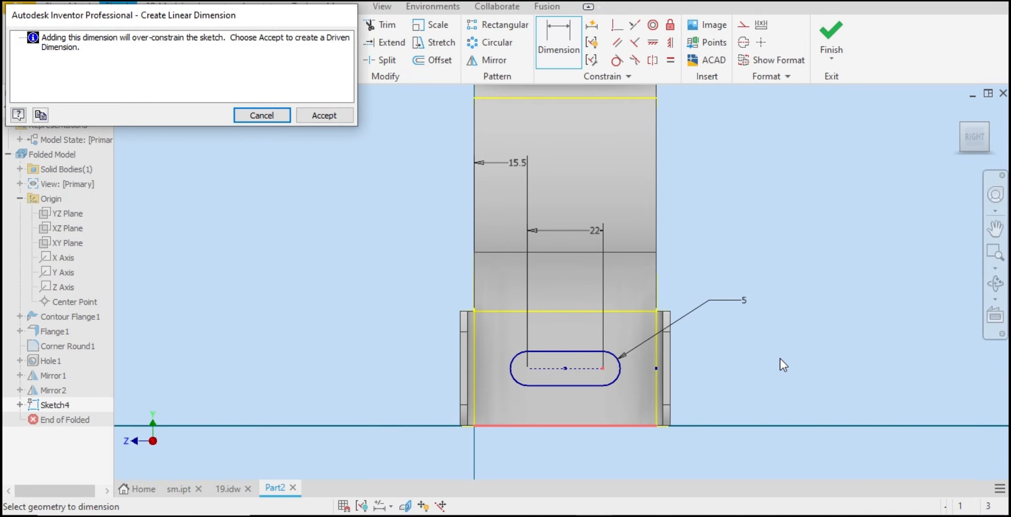
click(332, 115)
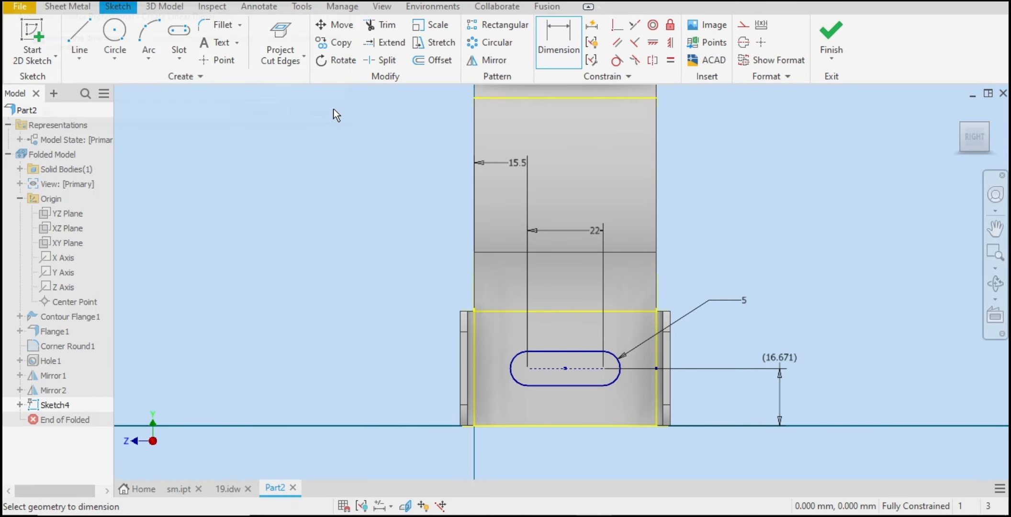
click(228, 488)
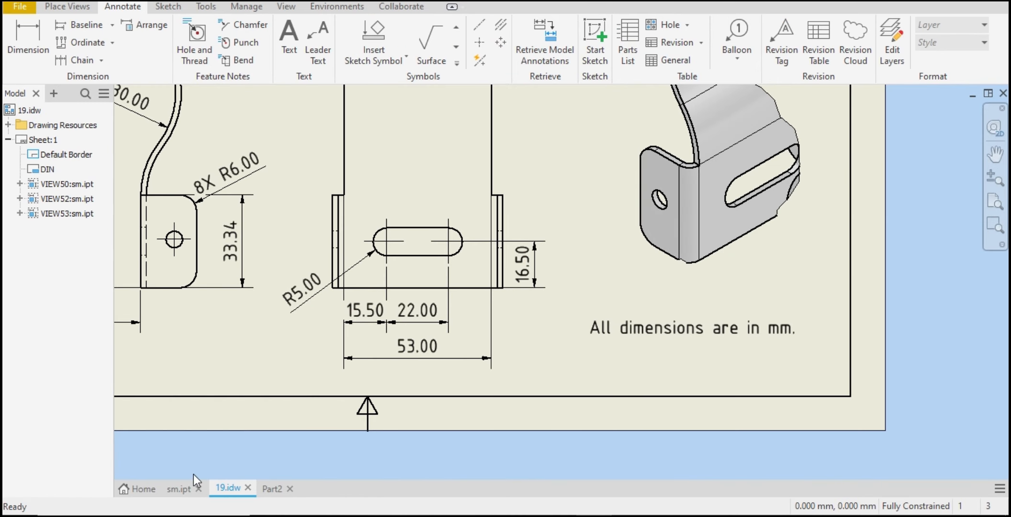
click(271, 486)
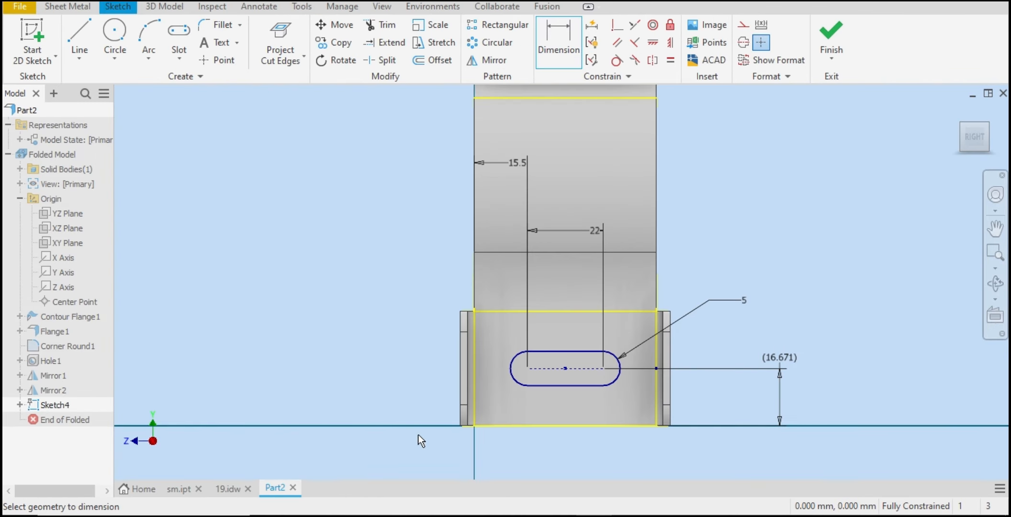
right_click(814, 252)
click(733, 318)
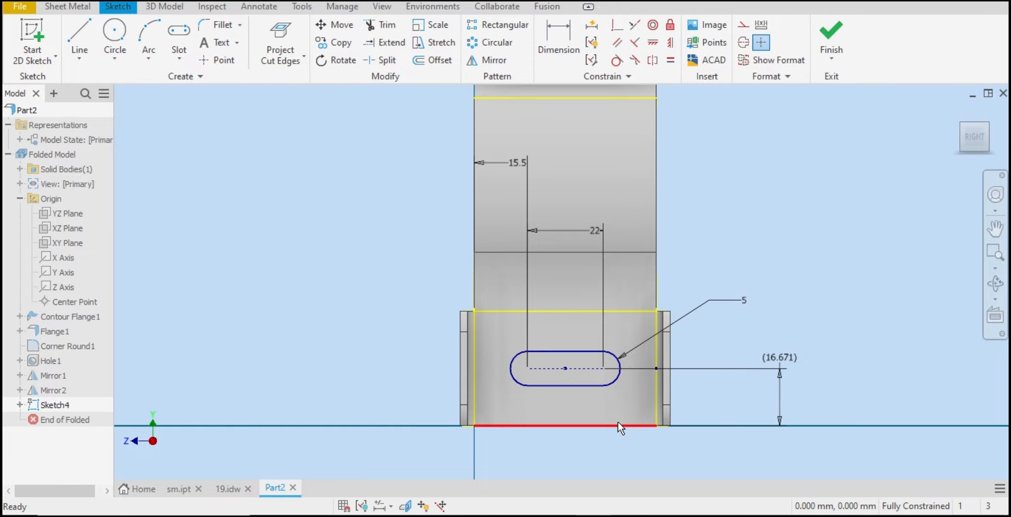
Step: Delete the constraint holding the slot's right end center on the face's right edge
right_click(647, 365)
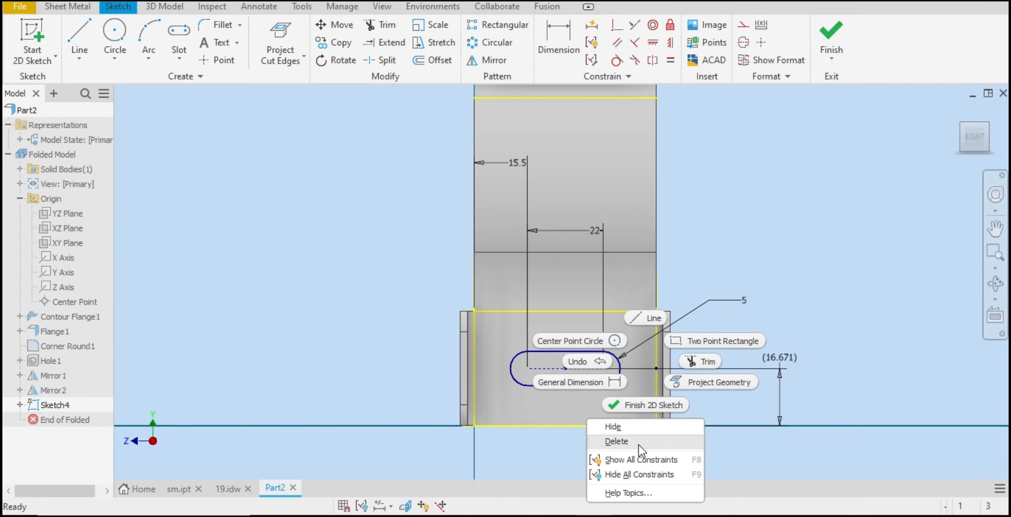
click(660, 371)
right_click(655, 369)
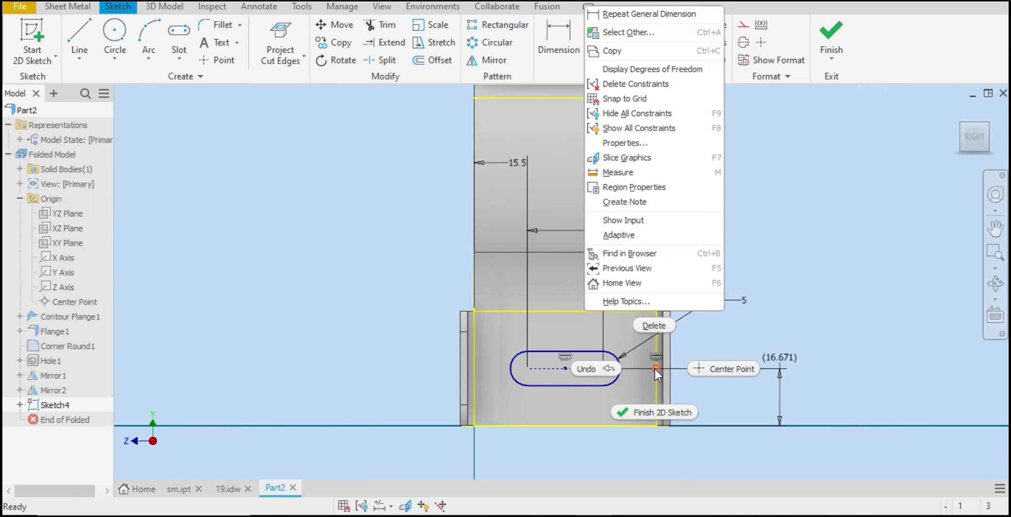
click(660, 332)
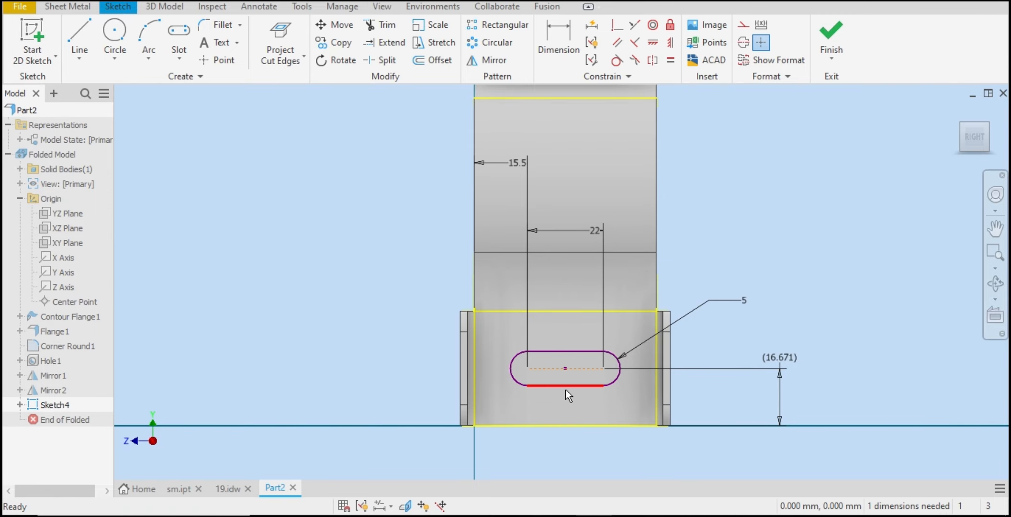
Step: Delete the driven dimension to the face's bottom edge and drag the slot slightly downward
double_click(790, 358)
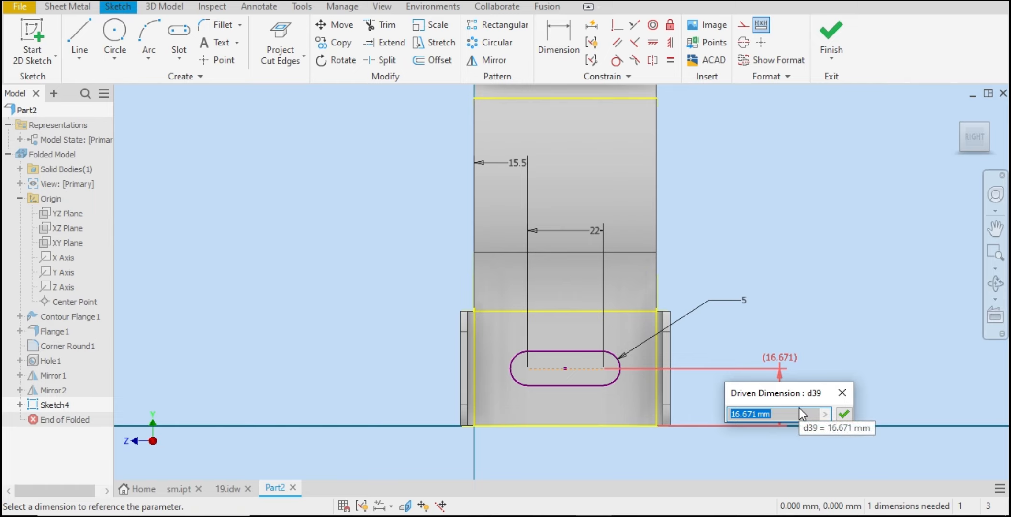
click(841, 394)
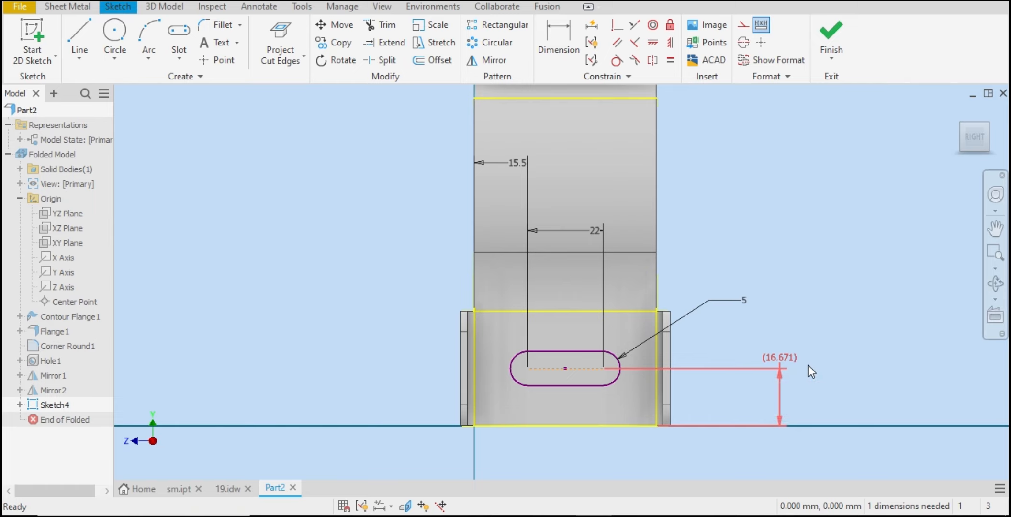
right_click(784, 365)
click(652, 322)
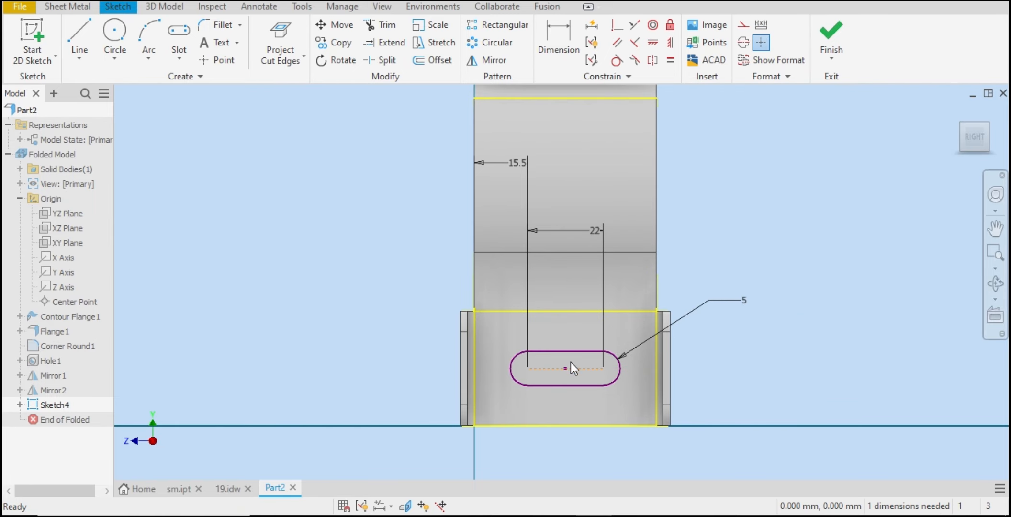
drag(566, 370, 565, 380)
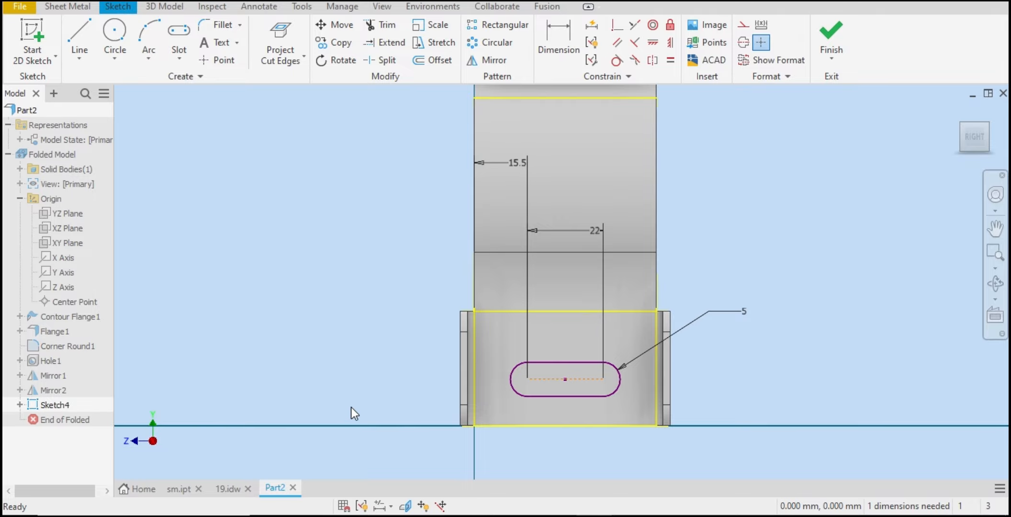
Step: Check the reference drawing and dimension the slot's right end center from the face's bottom edge as 16.5 mm
click(228, 488)
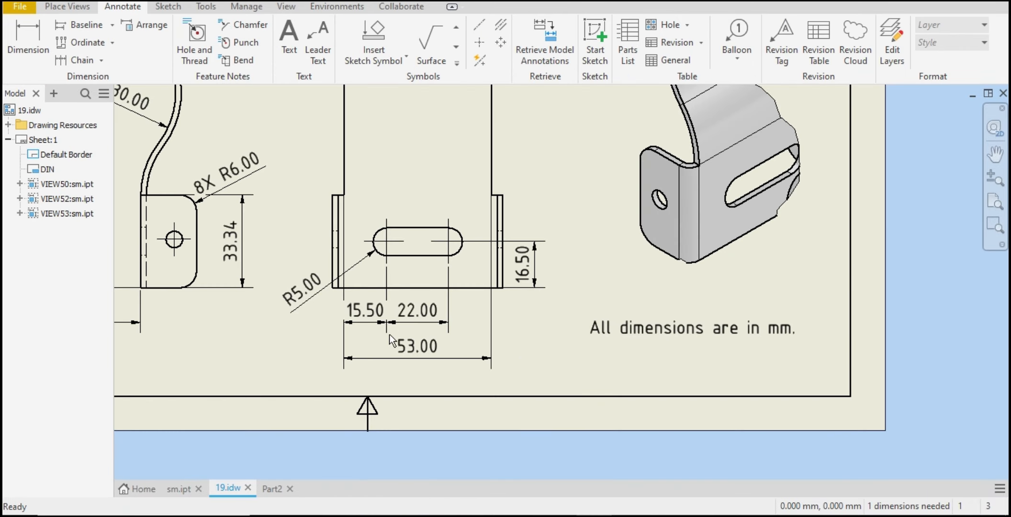
click(279, 492)
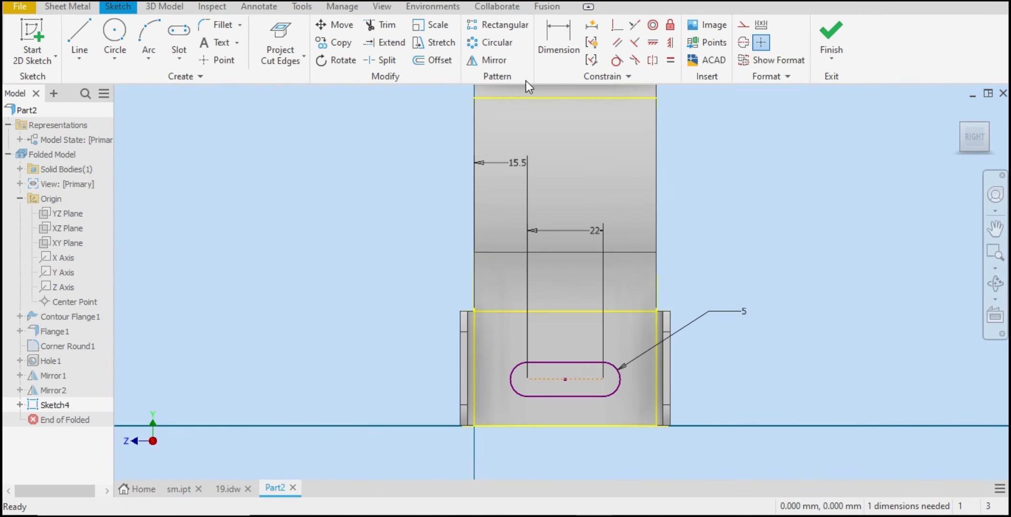
click(557, 44)
click(603, 380)
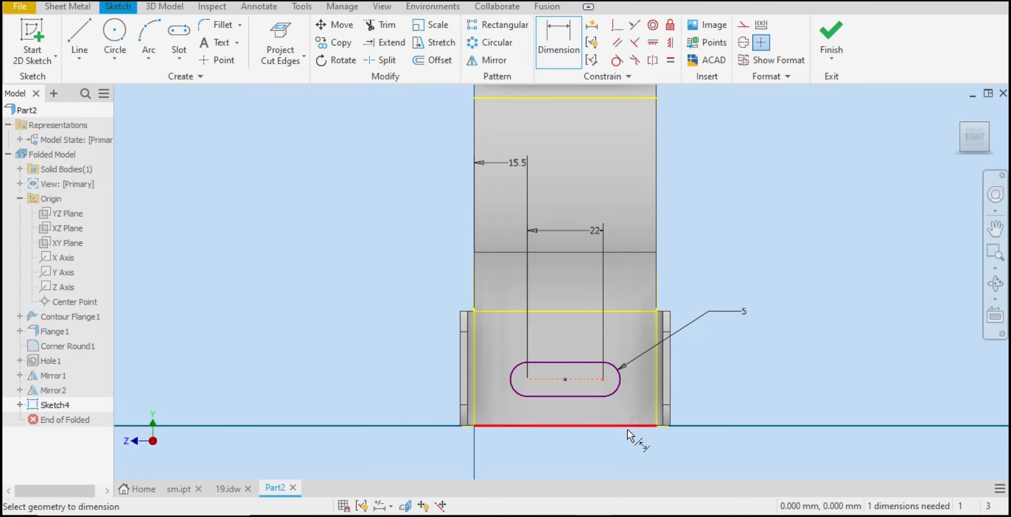
click(628, 426)
click(740, 363)
text(16.5)
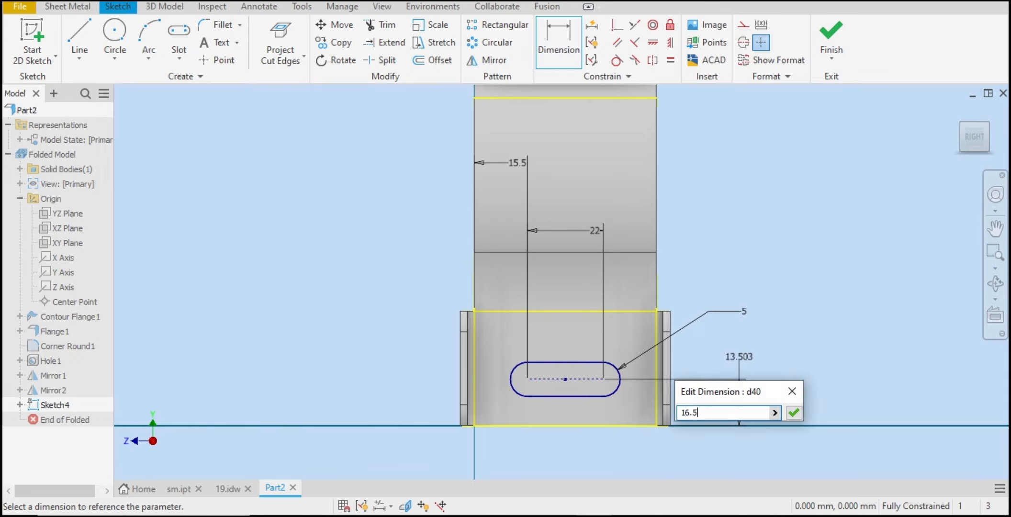
key(Return)
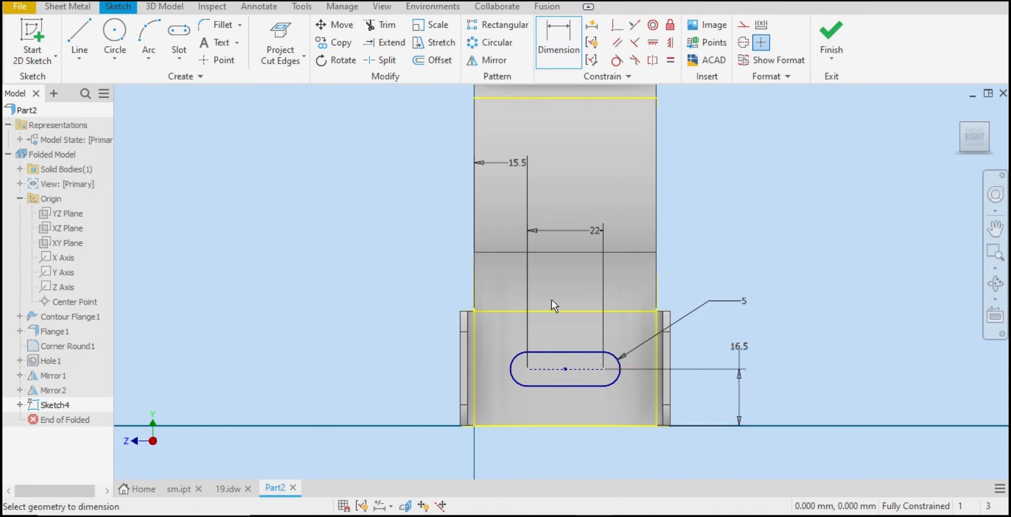
key(Escape)
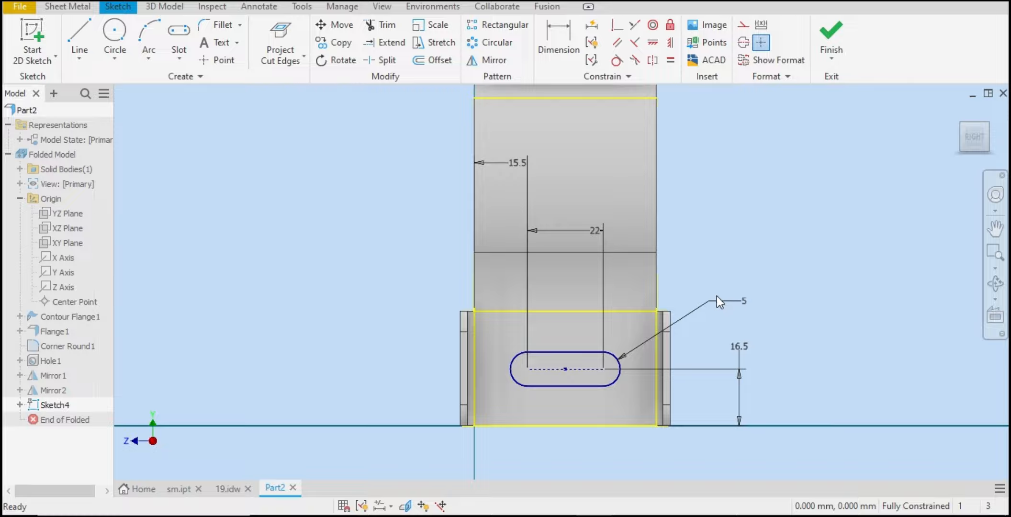
Step: Finish the sketch and cut the slot profile through all the sheet thickness
click(837, 38)
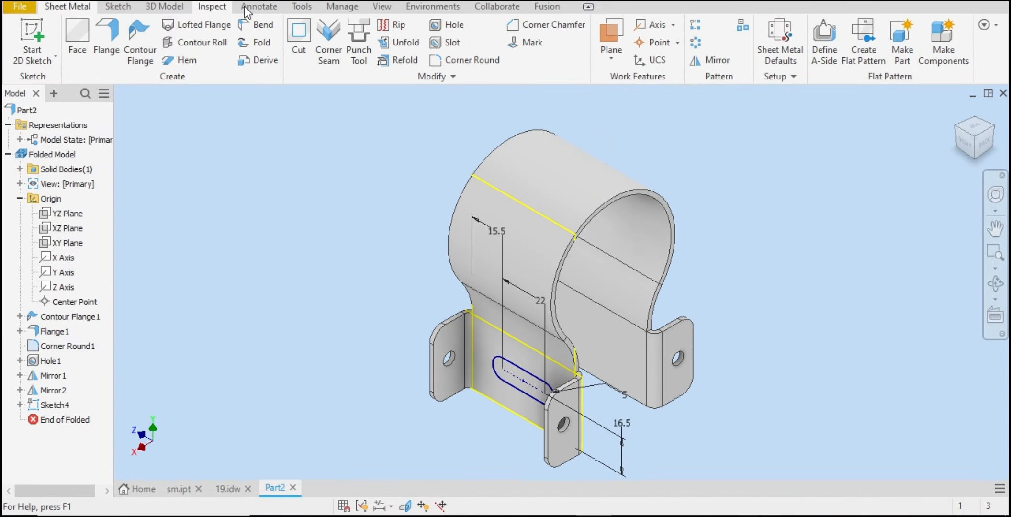
click(305, 47)
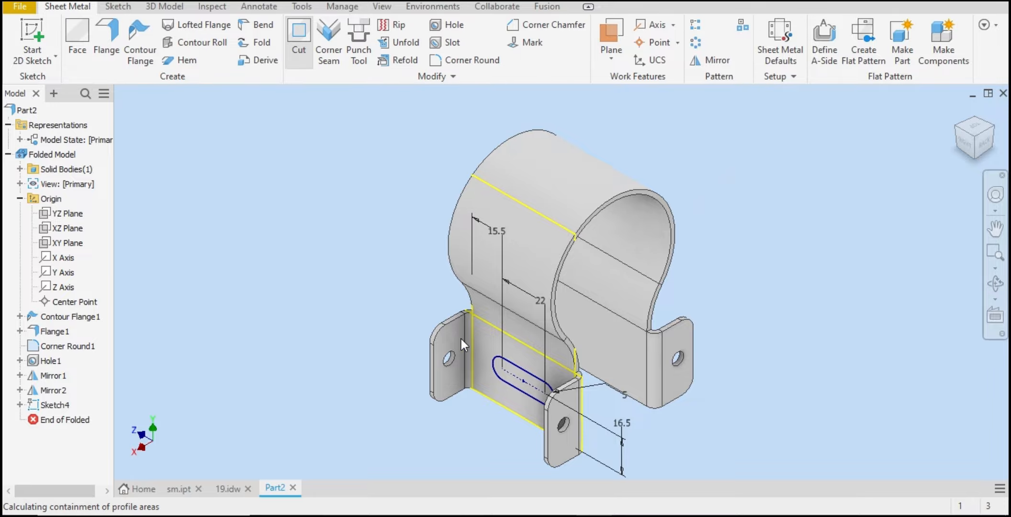
click(620, 376)
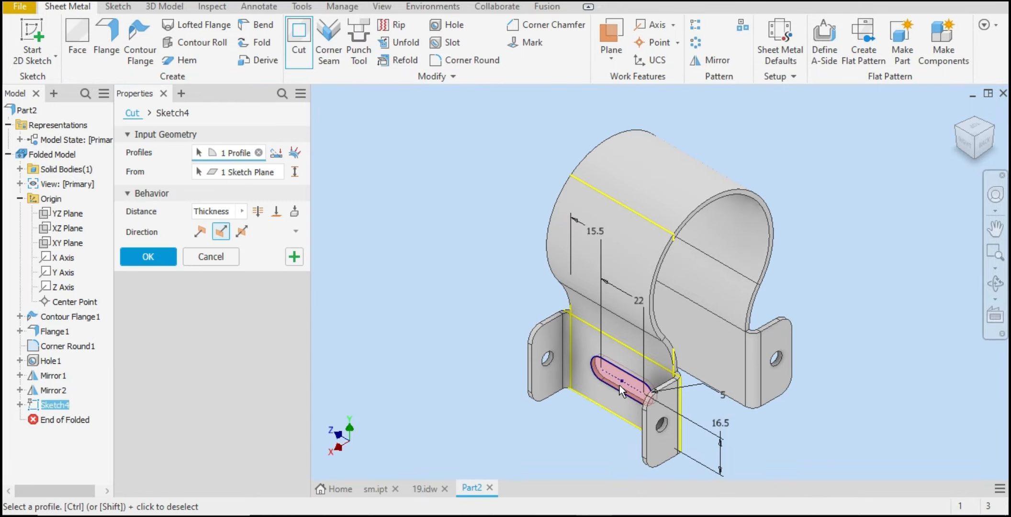
click(256, 211)
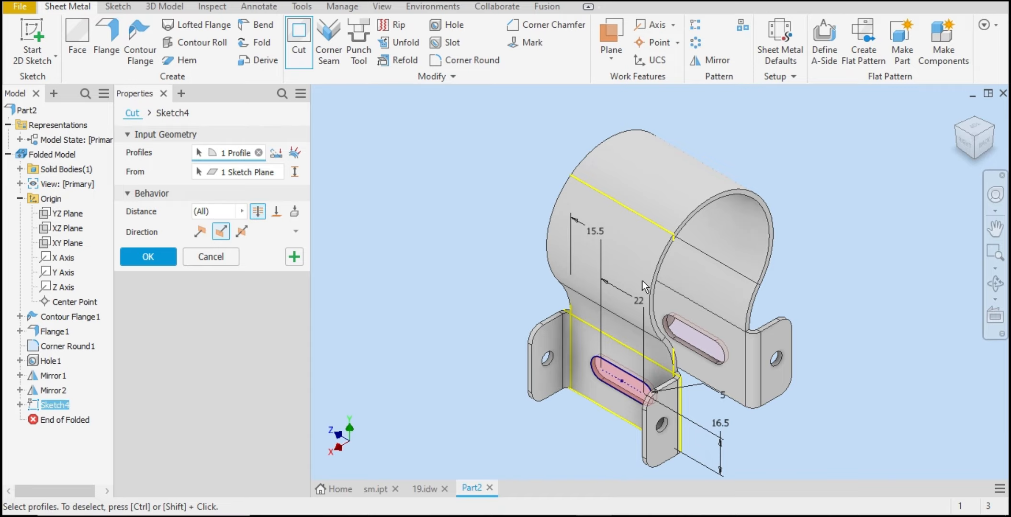
click(995, 129)
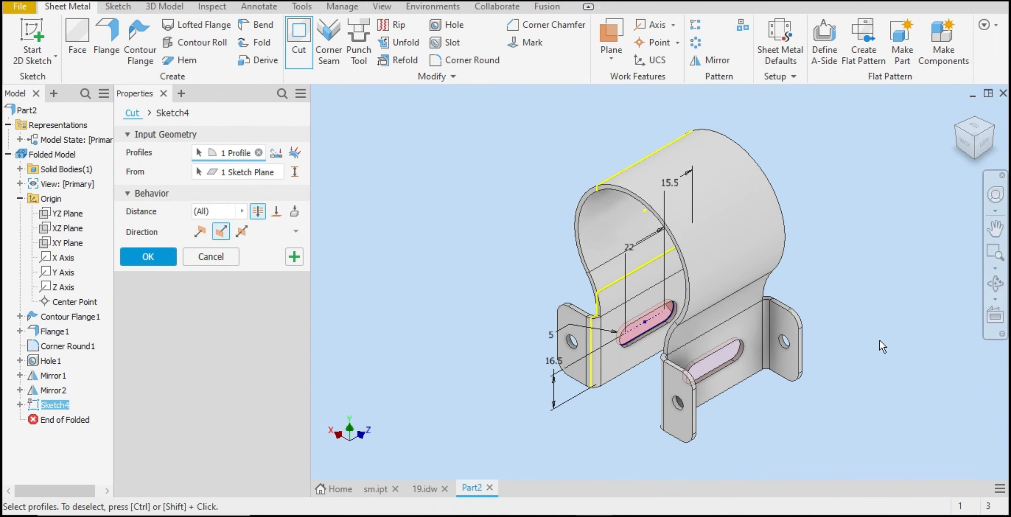
click(966, 143)
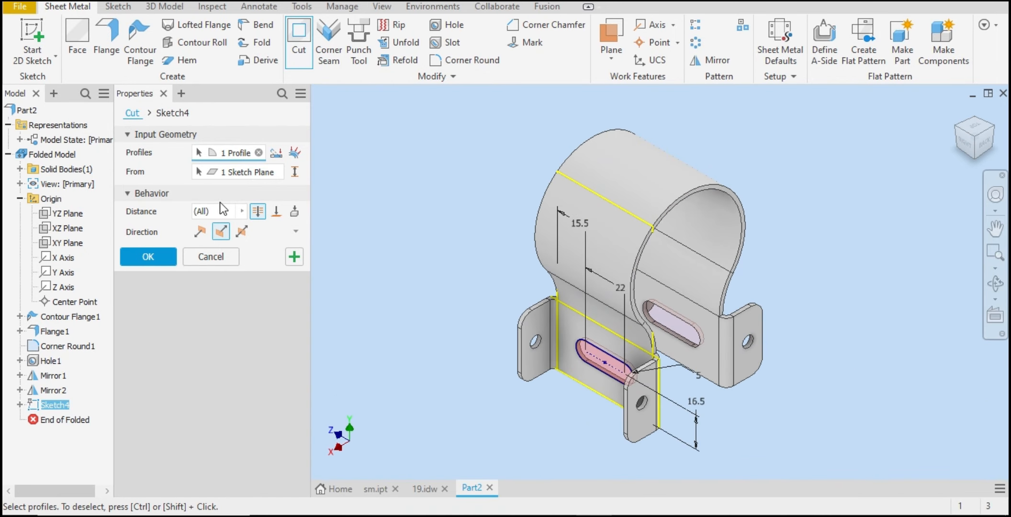
click(148, 257)
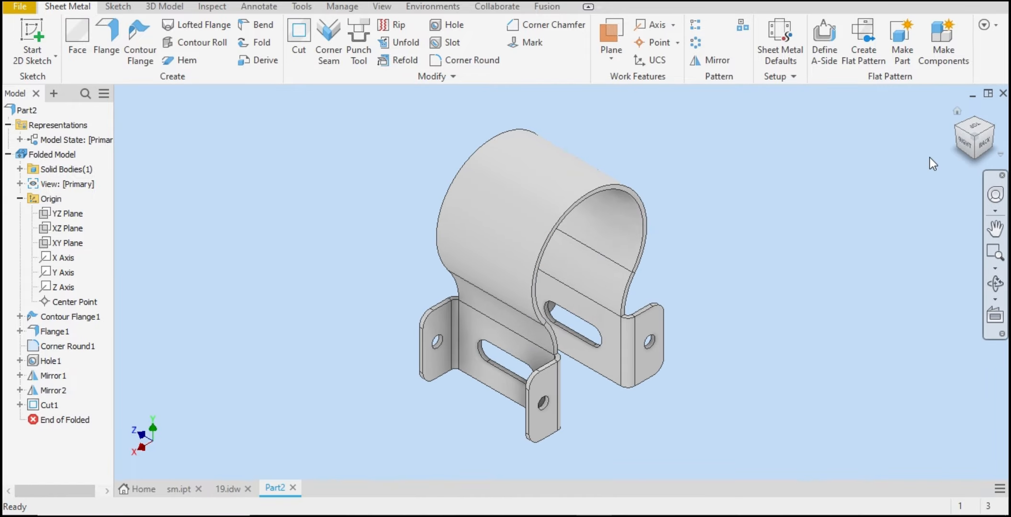
Step: Inspect the bracket from several viewing directions and review the reference drawing's flat pattern view
click(965, 142)
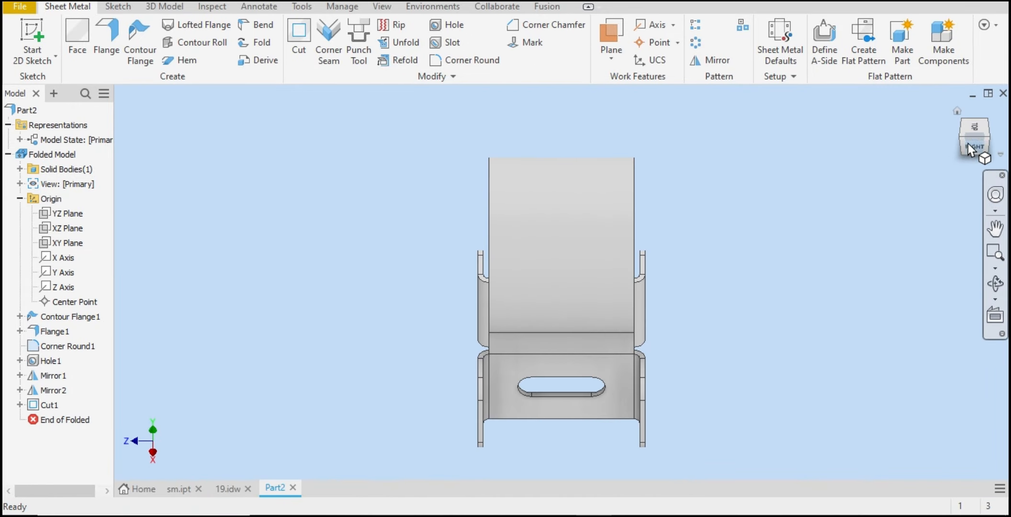
drag(961, 143, 978, 128)
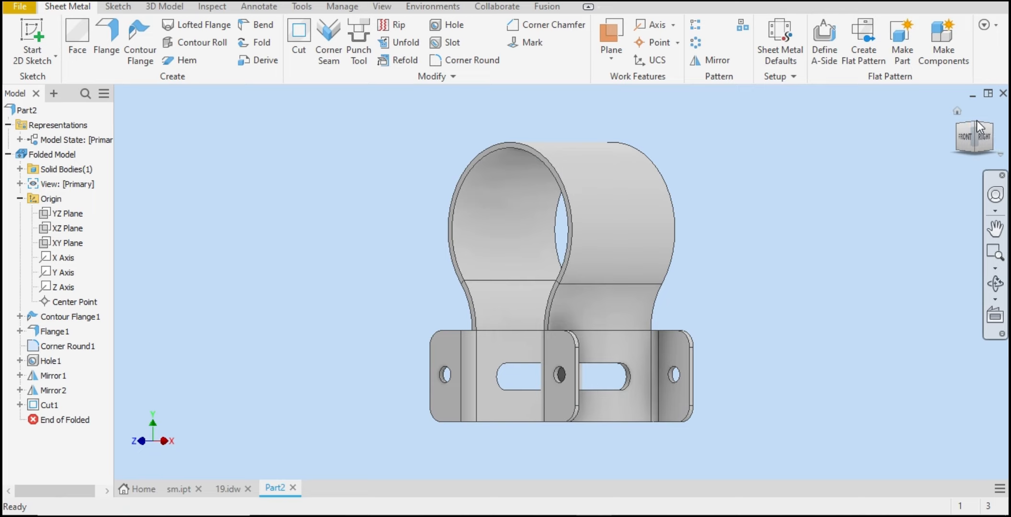
click(976, 123)
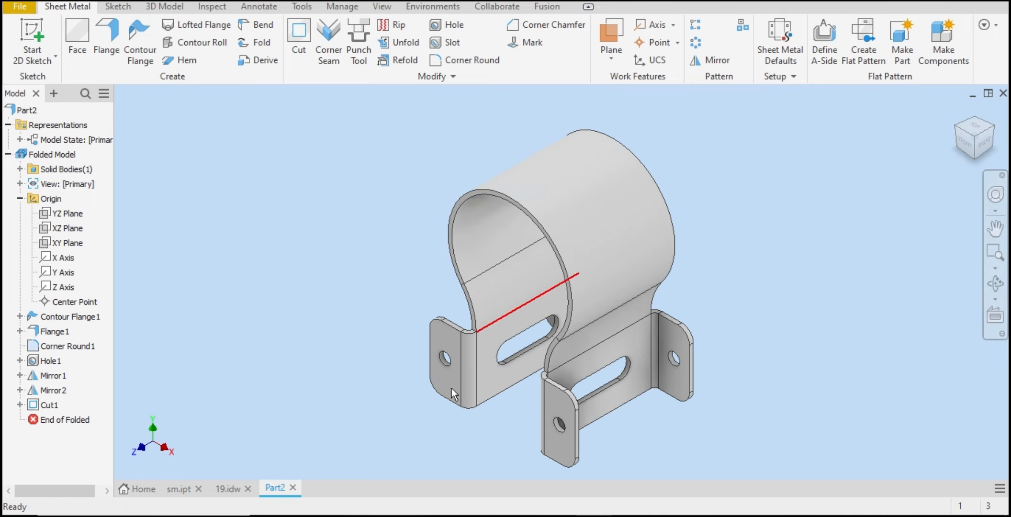
click(224, 488)
scroll(602, 268, down, 5)
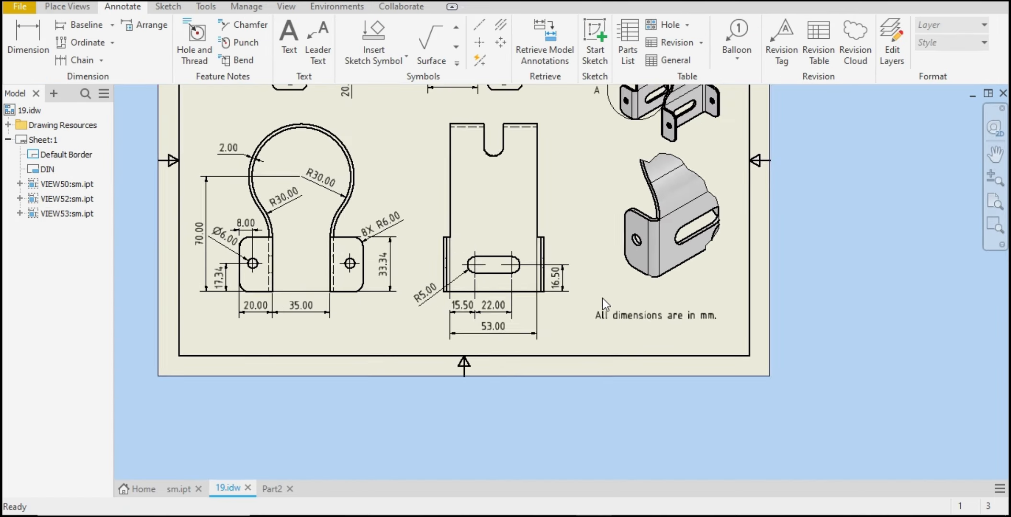
scroll(474, 122, up, 3)
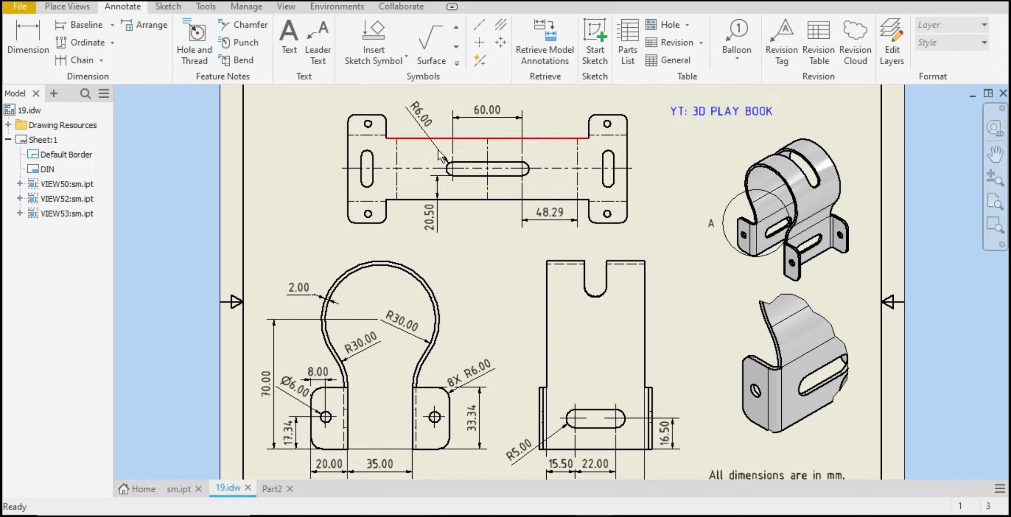
click(273, 489)
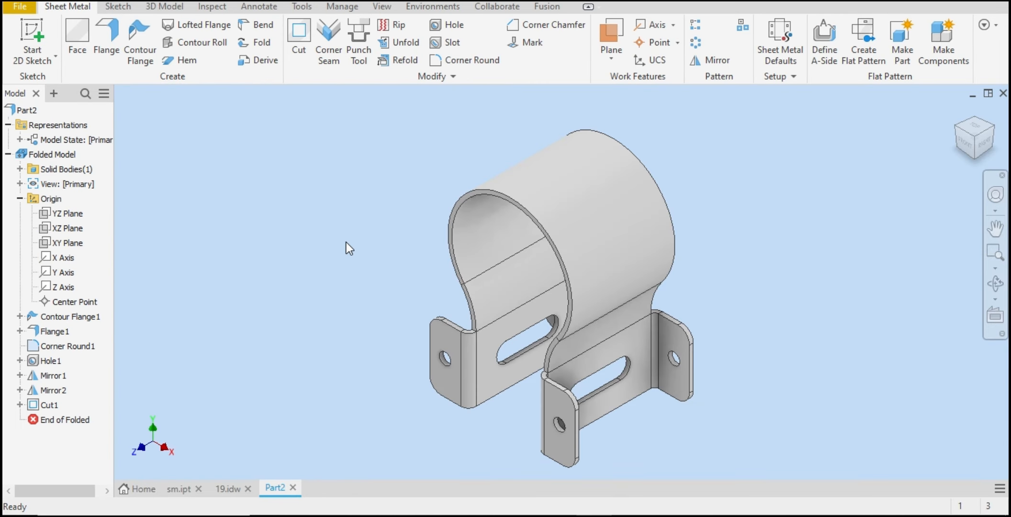
Step: Unfold all bends using the slotted base face as the stationary reference
click(394, 41)
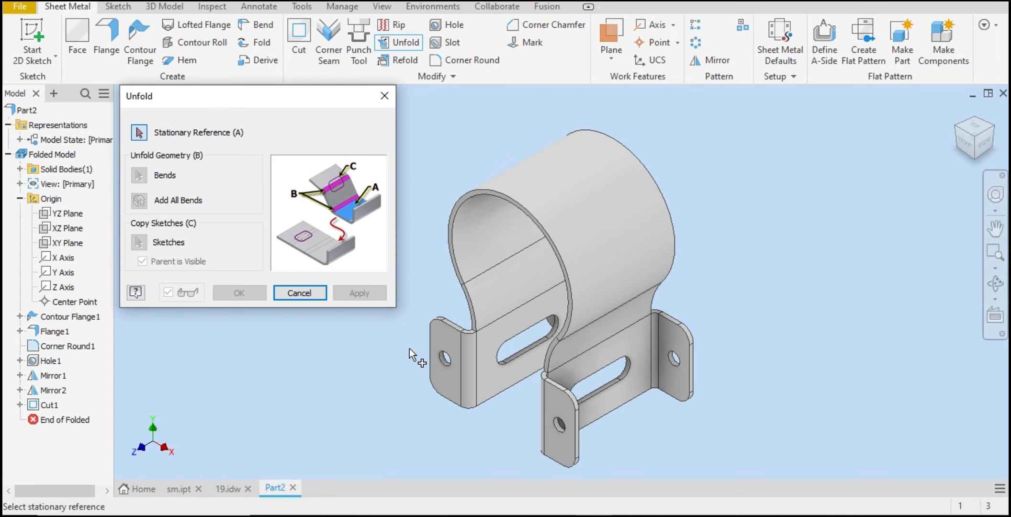
click(627, 344)
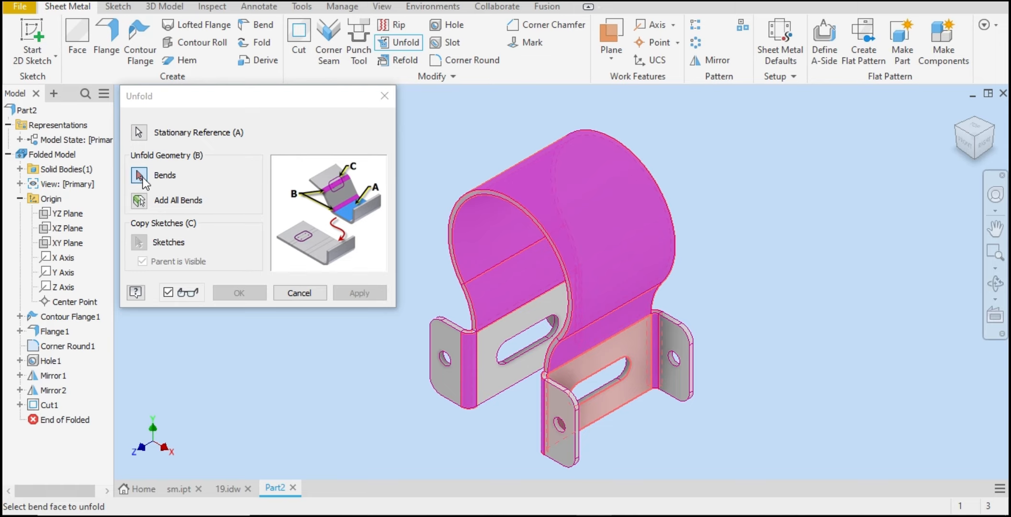
click(139, 200)
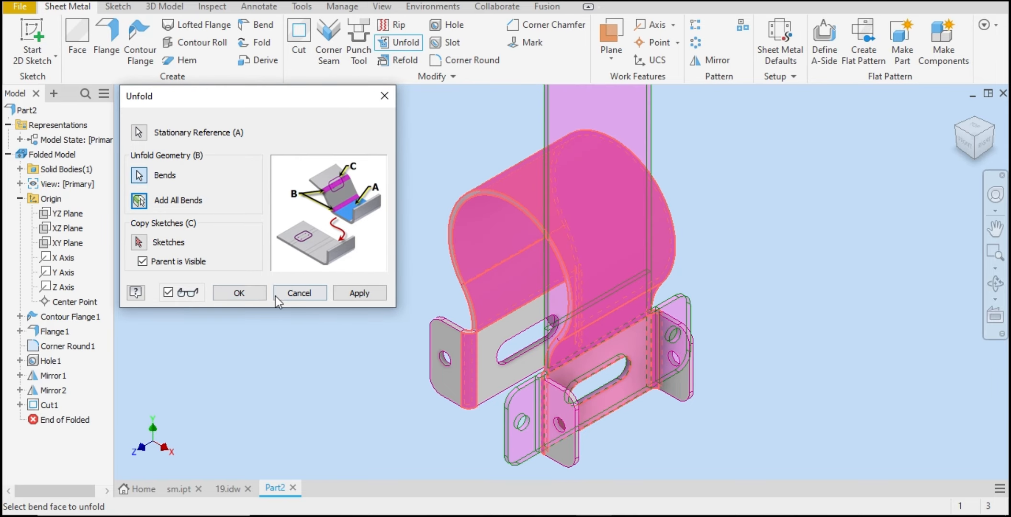
click(359, 294)
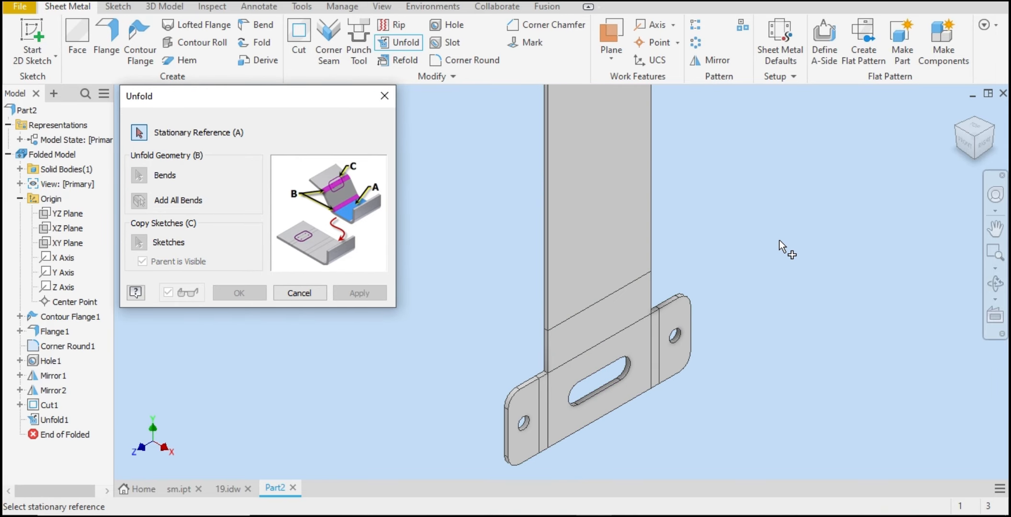
right_click(783, 171)
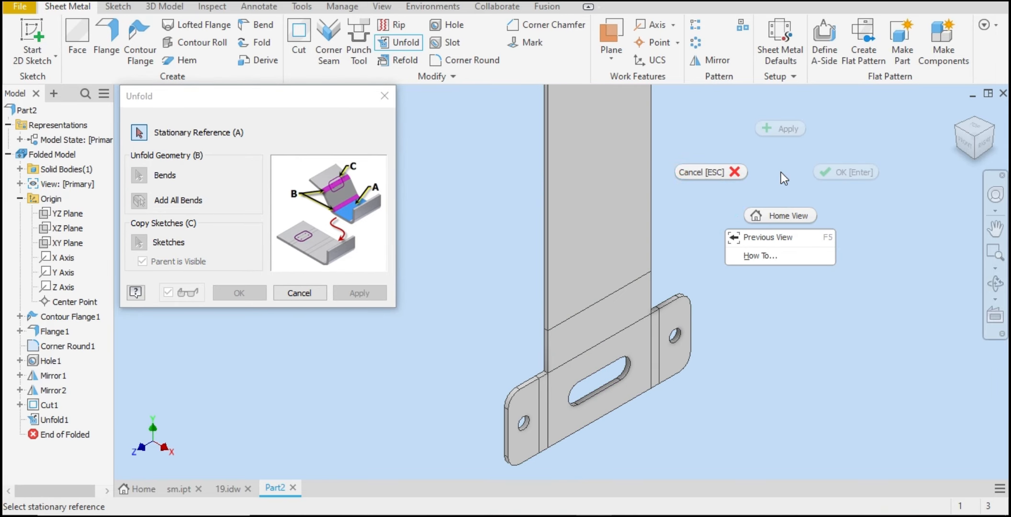
click(739, 172)
Step: Start a sketch on the unfolded flat face, project its cut edges, and check the reference drawing
click(982, 146)
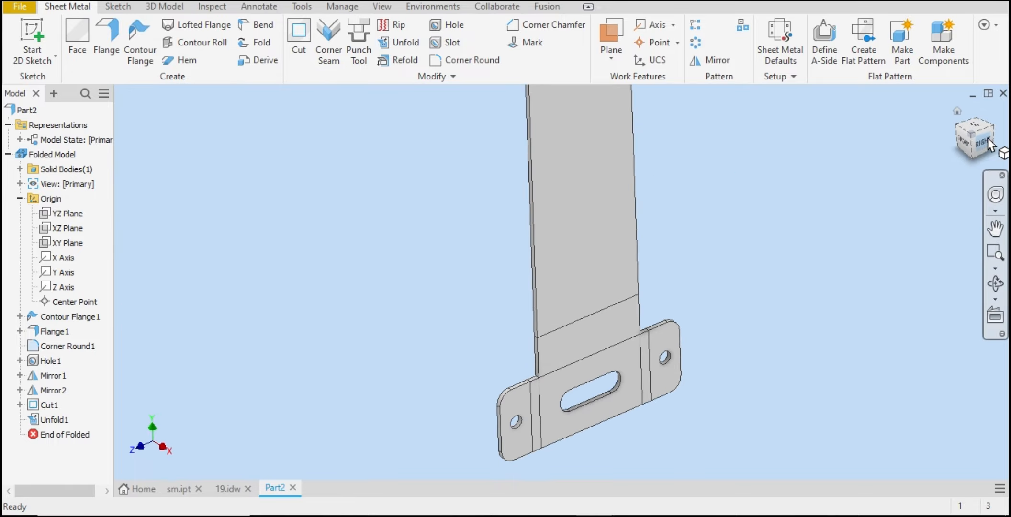
click(994, 114)
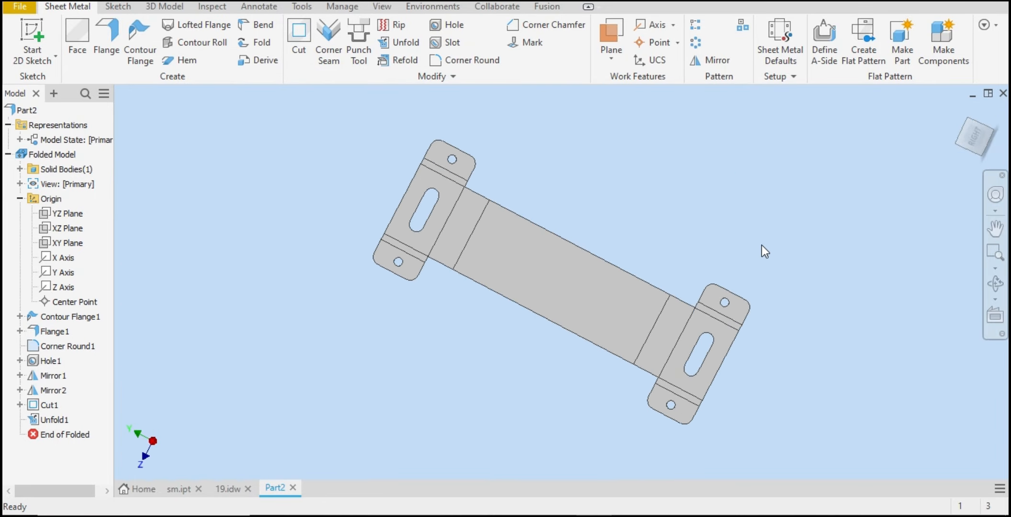
click(553, 281)
click(655, 267)
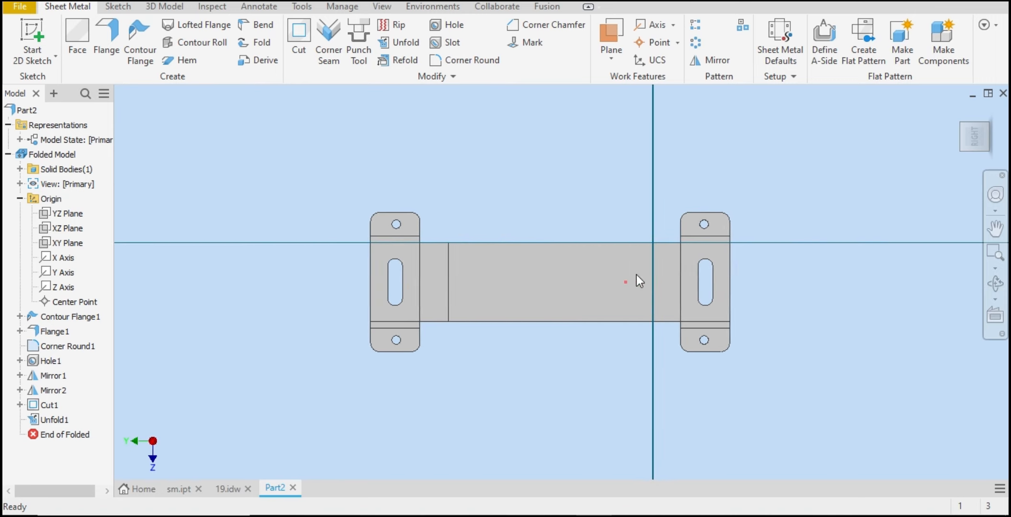
click(282, 54)
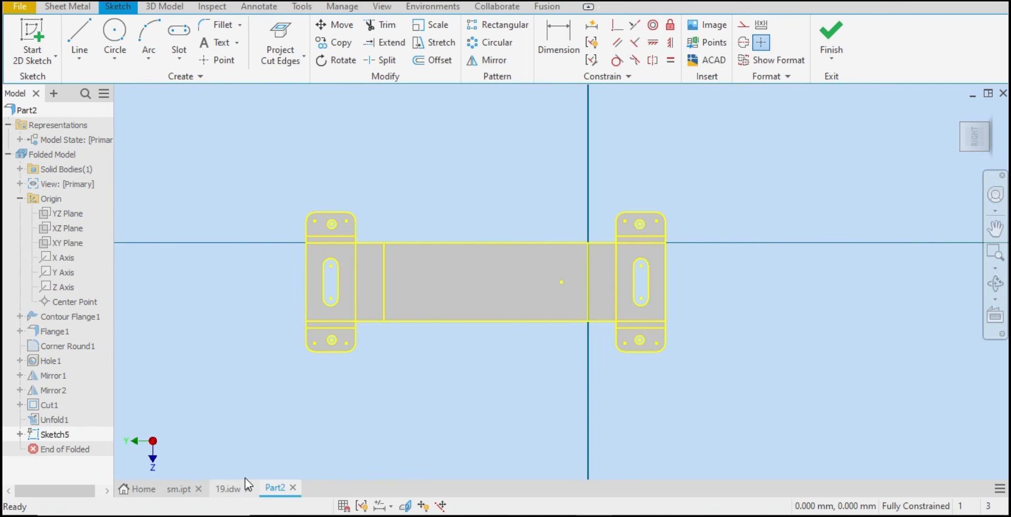
click(228, 488)
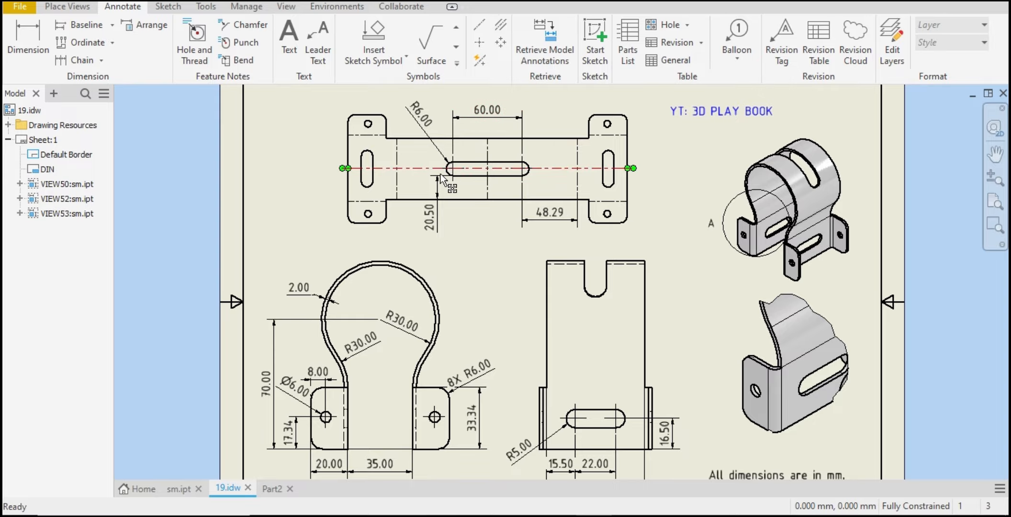
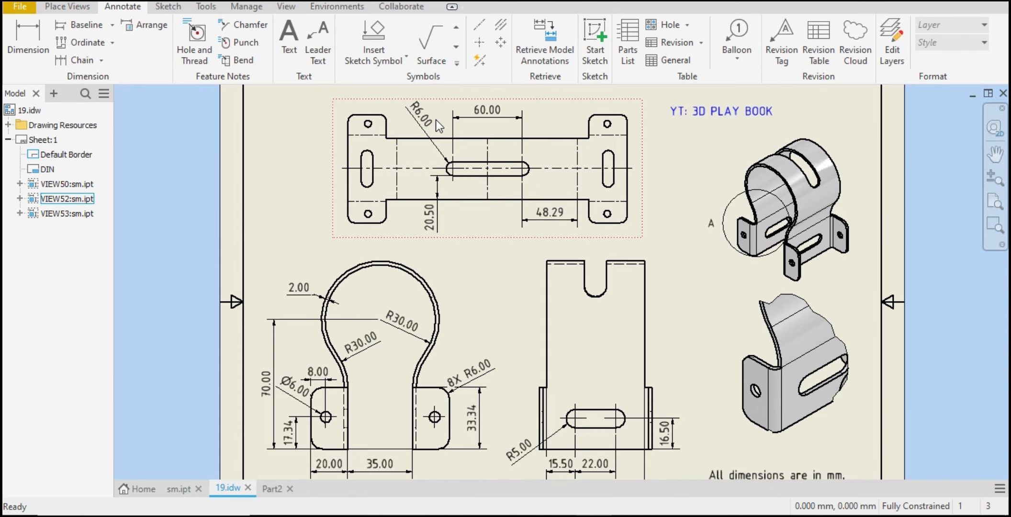
Step: Sketch a horizontal center-to-center slot in the middle of the unfolded base face
click(270, 488)
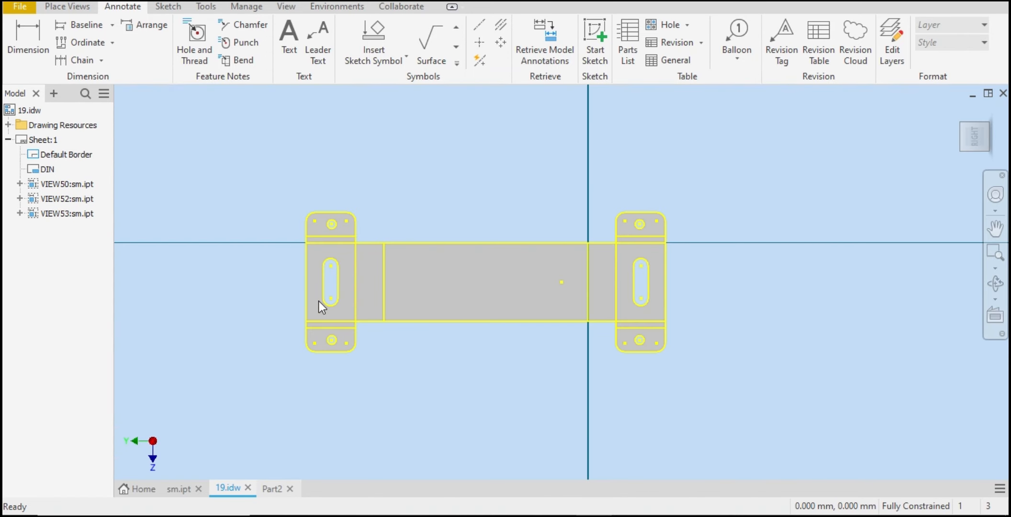
click(185, 54)
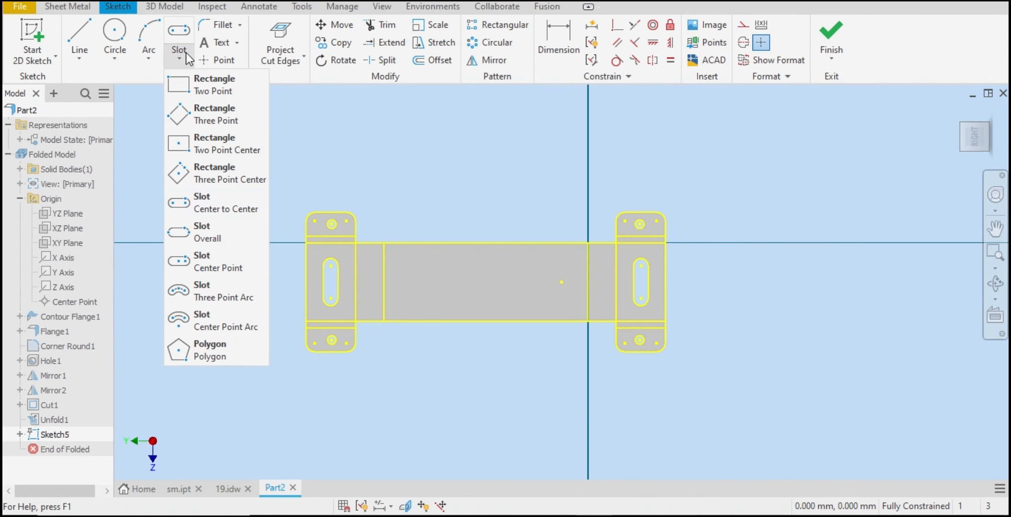
click(212, 207)
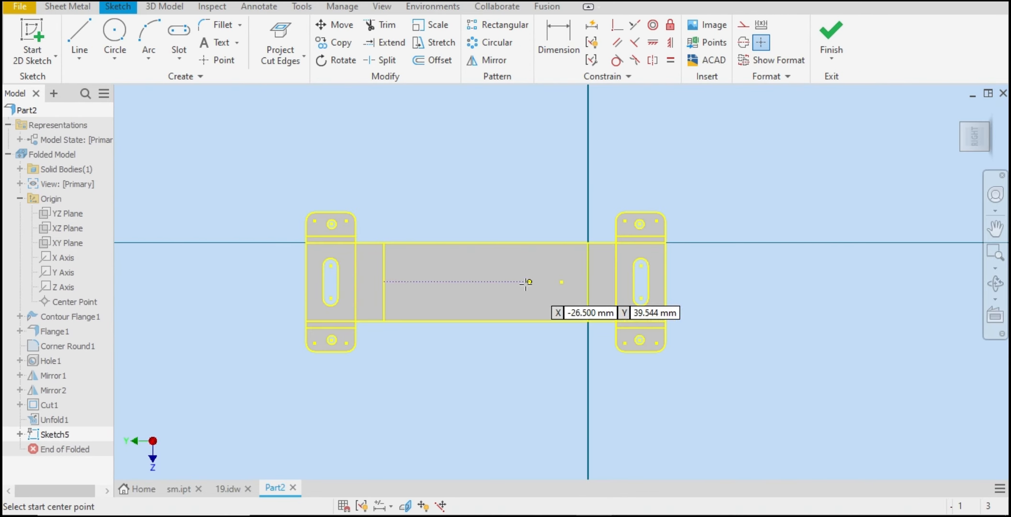
click(452, 281)
click(534, 282)
click(535, 273)
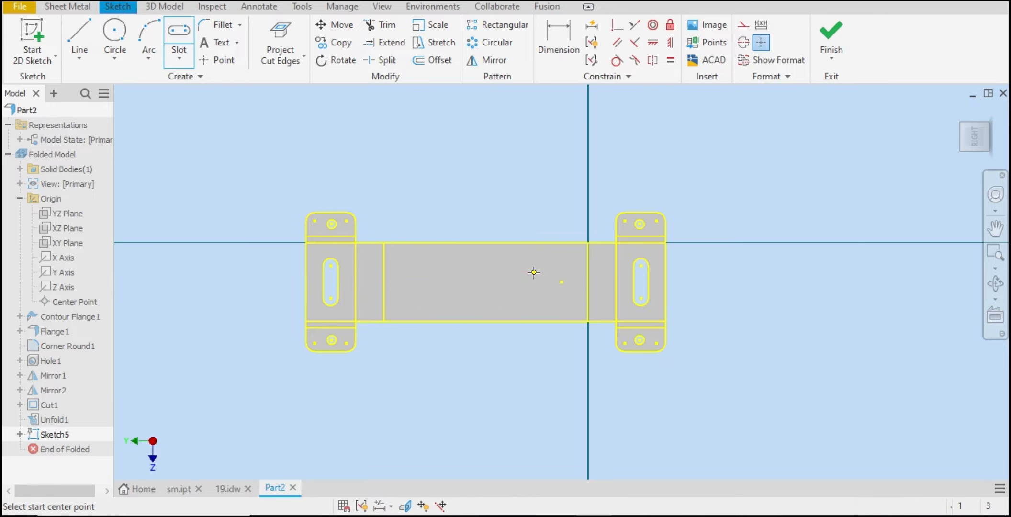
right_click(535, 274)
click(587, 273)
Step: Dimension the distance between the slot's centre points as 60 mm
key(d)
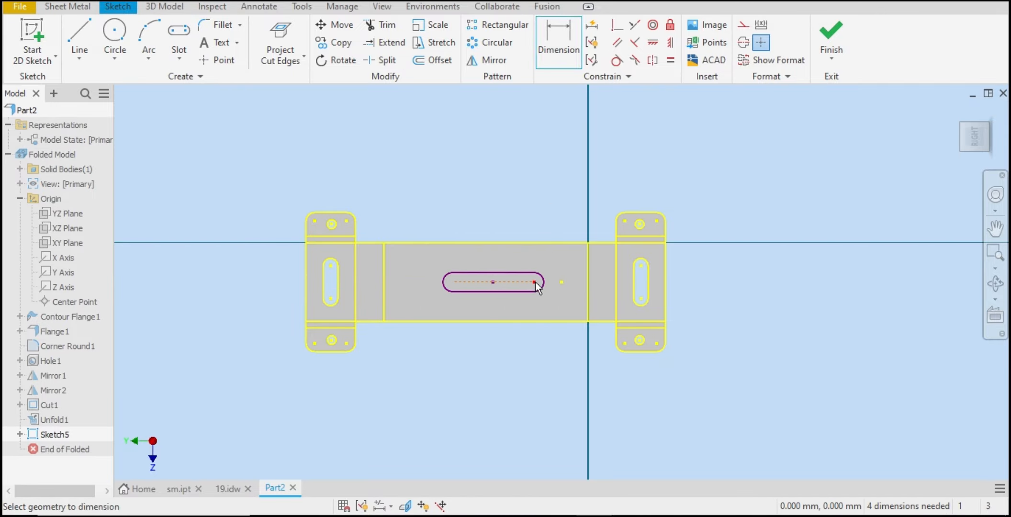
click(452, 283)
click(534, 281)
click(522, 205)
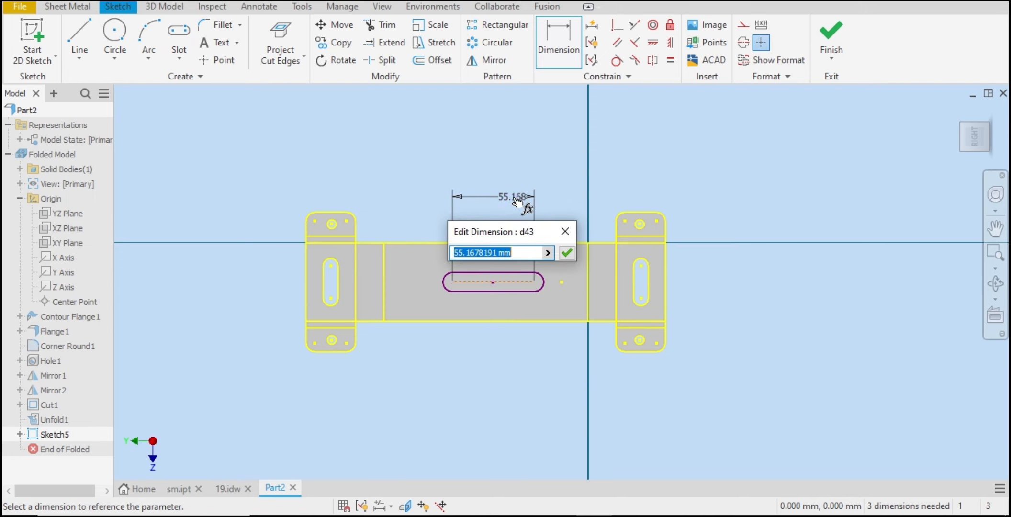
text(60)
key(Return)
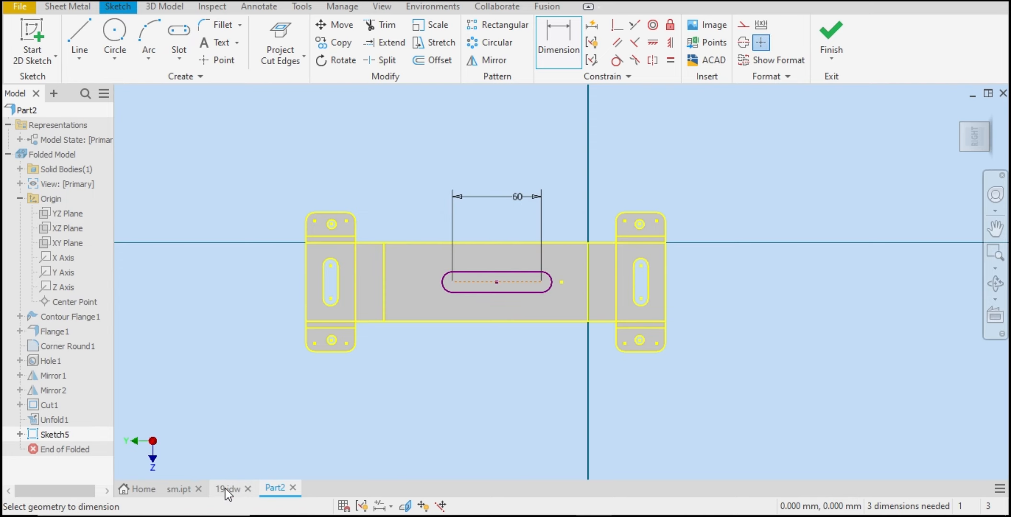
Step: Compare with the reference drawing and set the slot's end radius to 6 mm
click(237, 482)
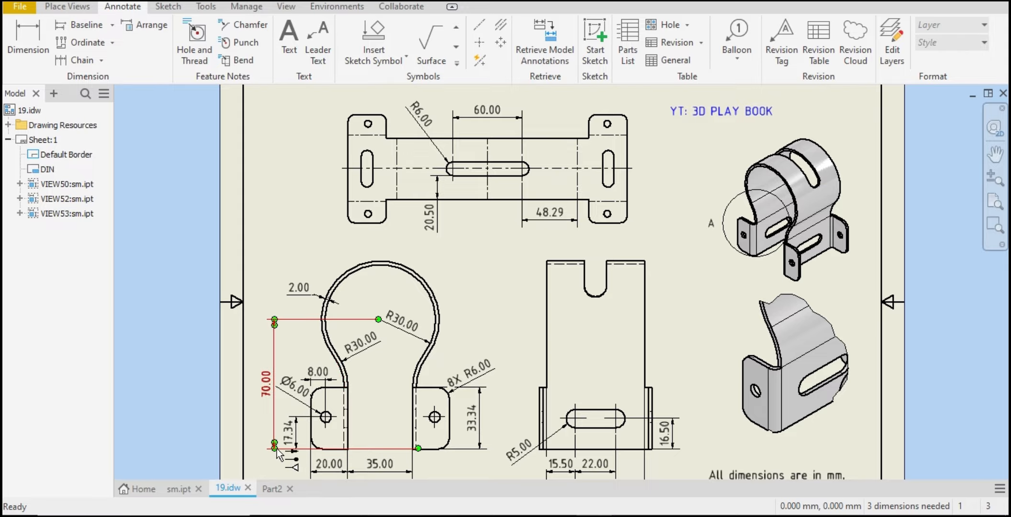
click(272, 488)
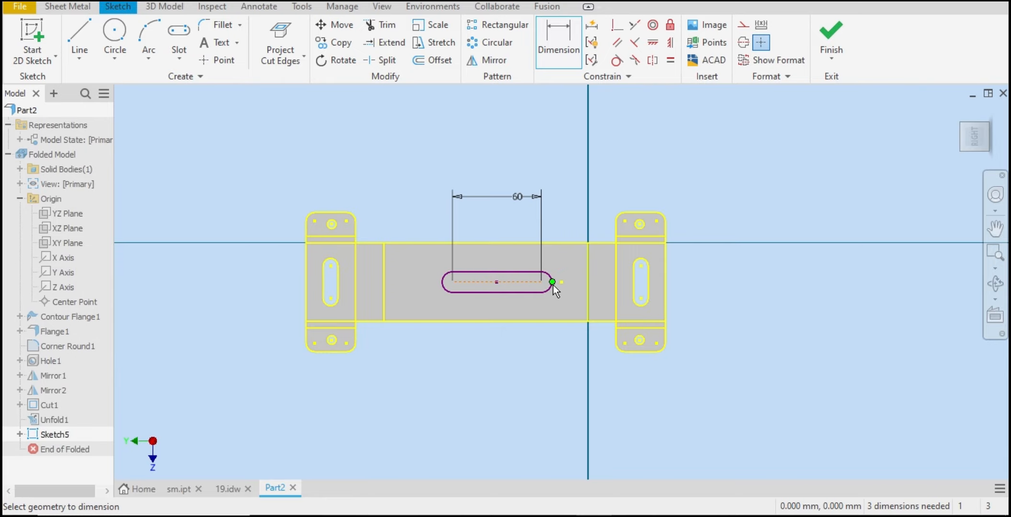
click(552, 290)
click(585, 202)
text(6)
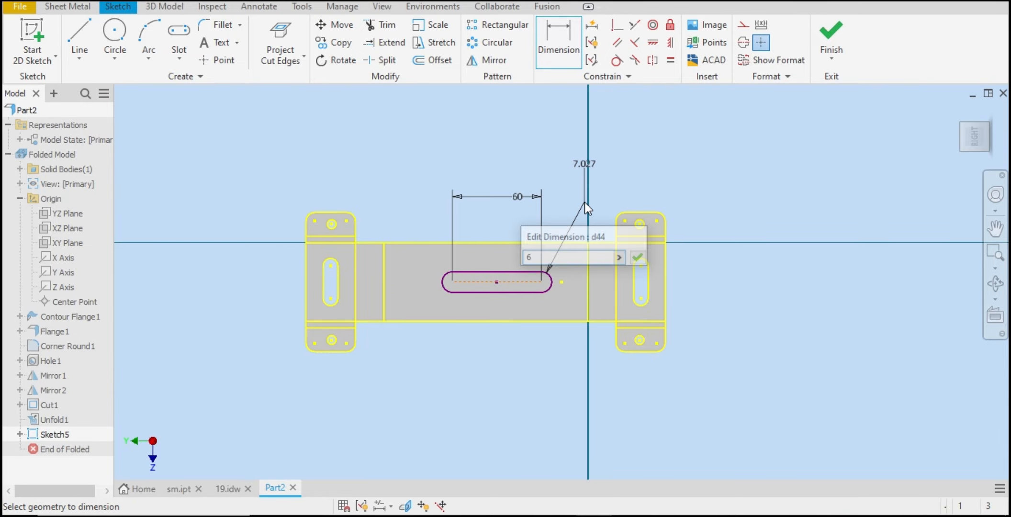
key(Return)
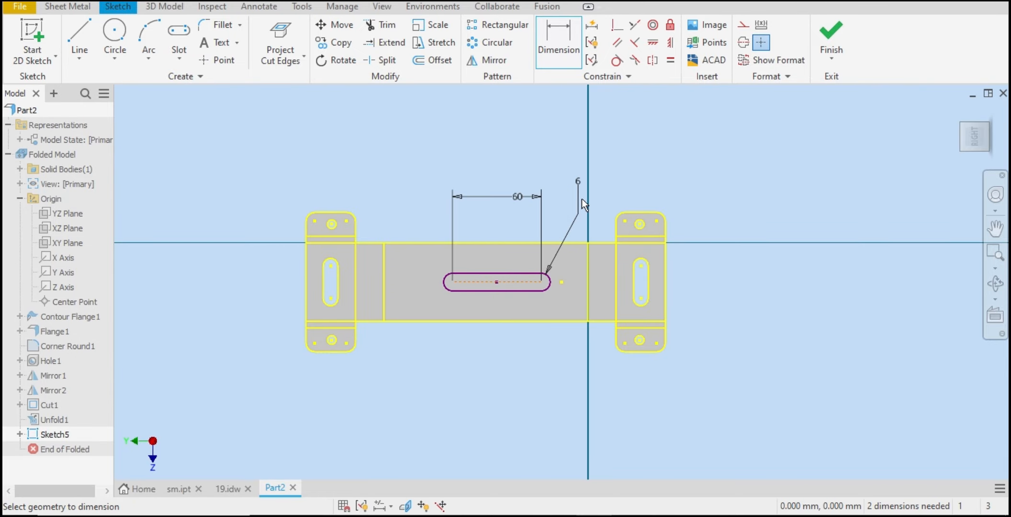
Step: Dimension the slot's lower edge from the face's bottom edge at 20.5 mm, checking the reference drawing first
click(224, 486)
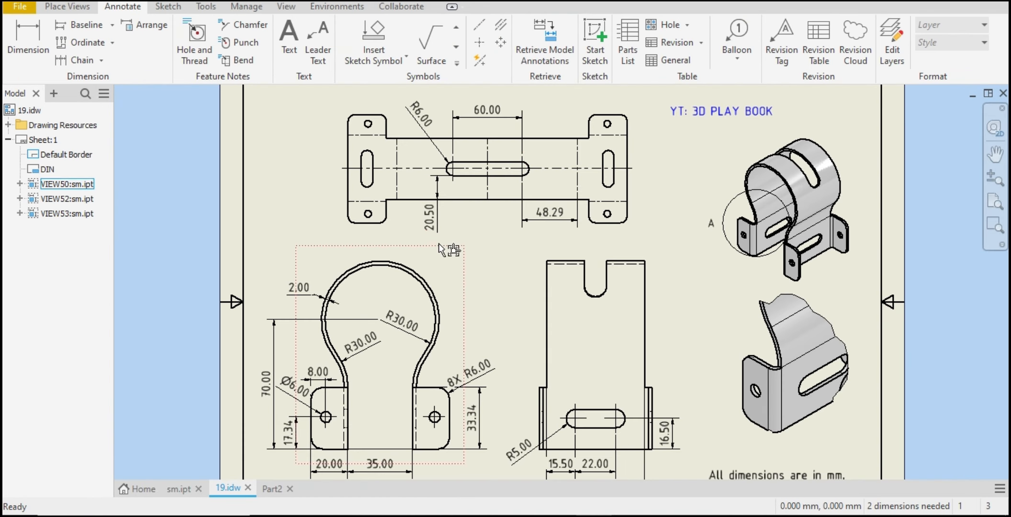
click(432, 222)
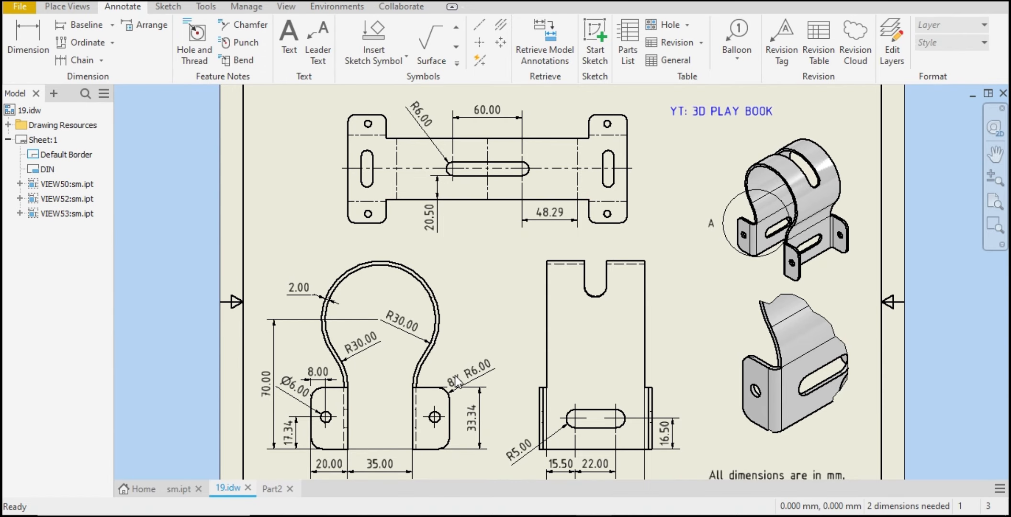
click(271, 488)
click(511, 292)
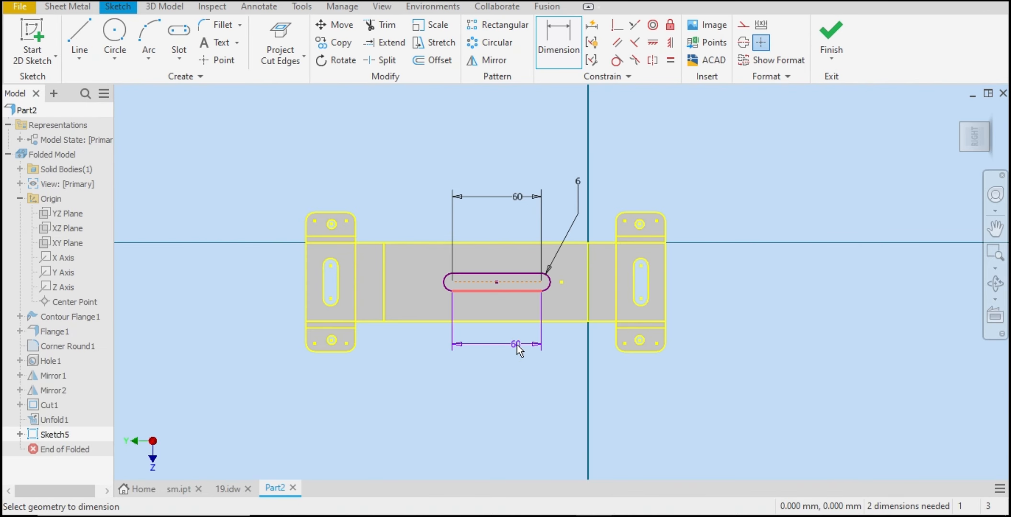
click(510, 322)
click(259, 294)
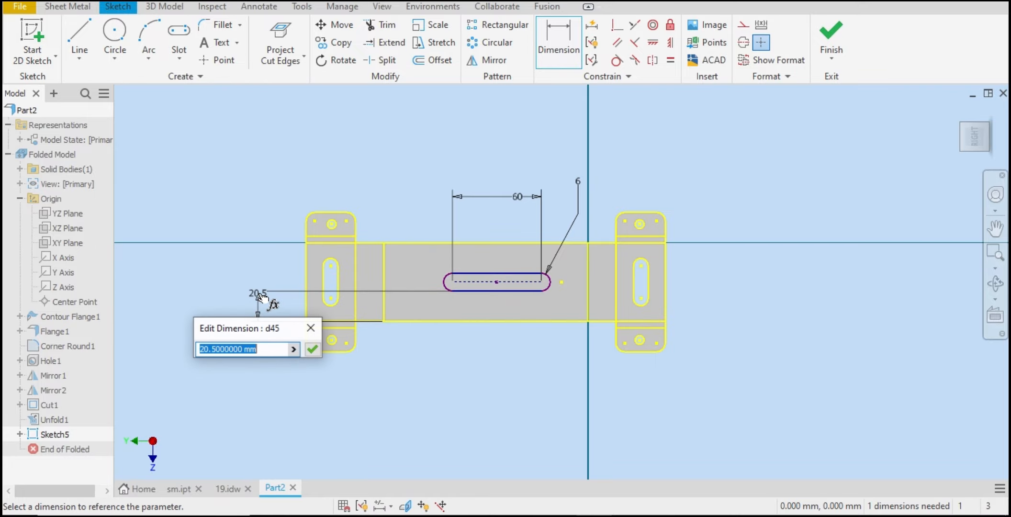
click(312, 347)
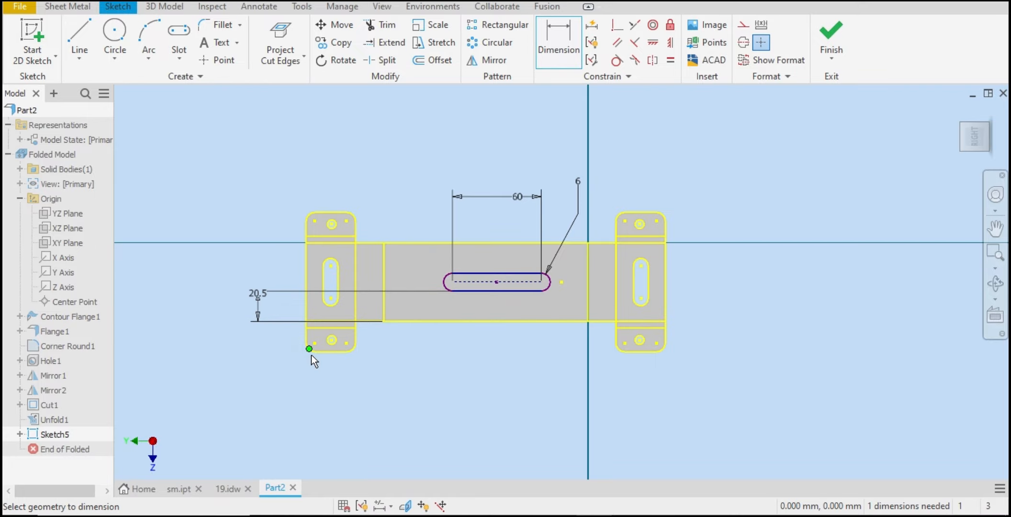
Step: Try to dimension the slot end's distance from the vertical axis after checking the drawing's 48.29 dimension
click(217, 491)
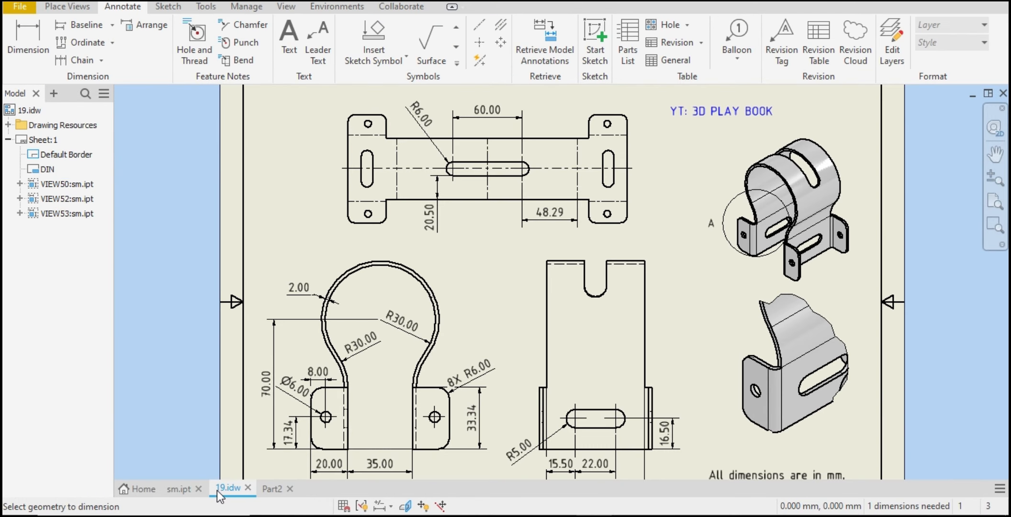
click(550, 220)
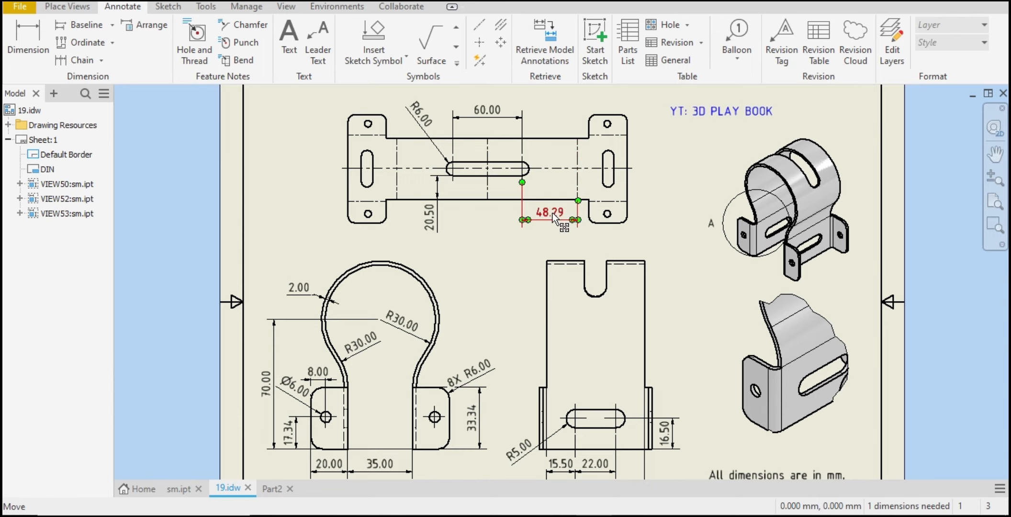
click(271, 488)
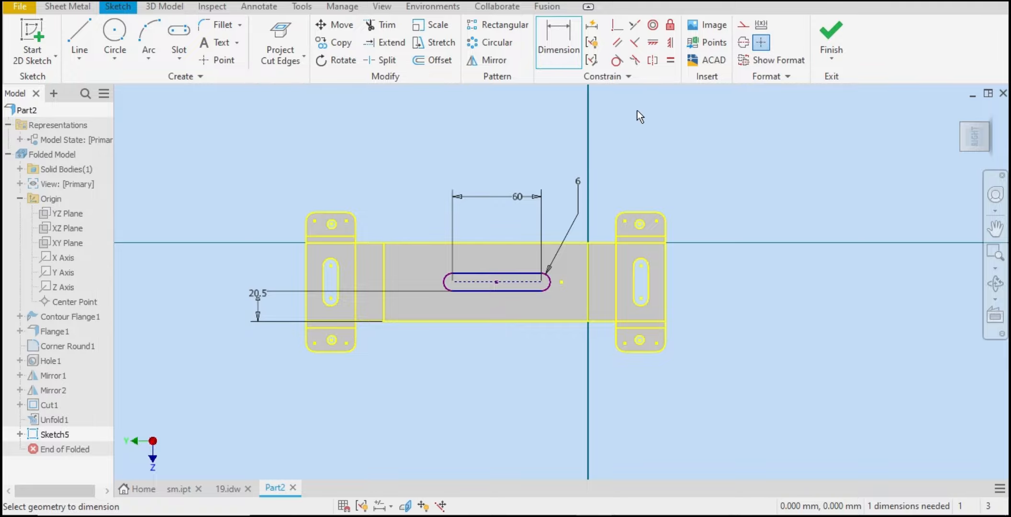
click(671, 42)
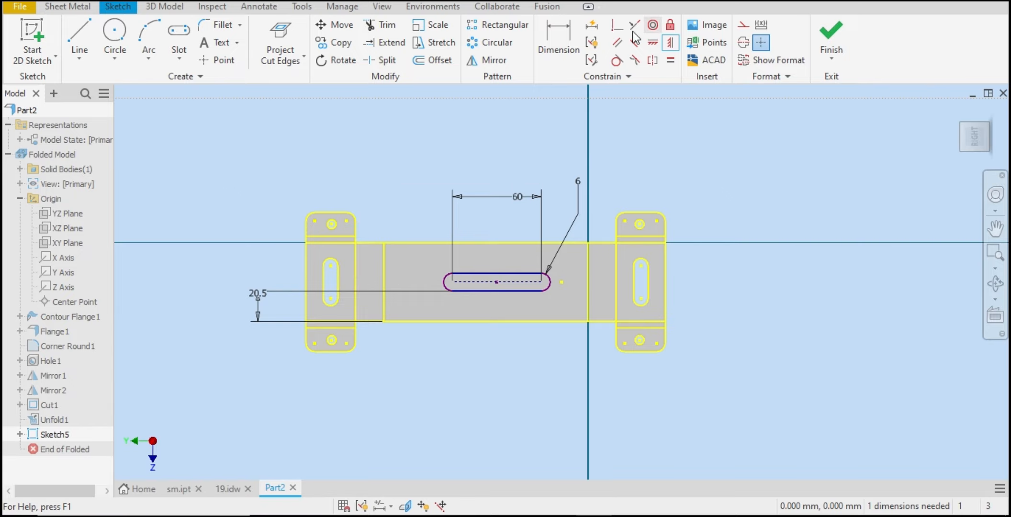
click(560, 44)
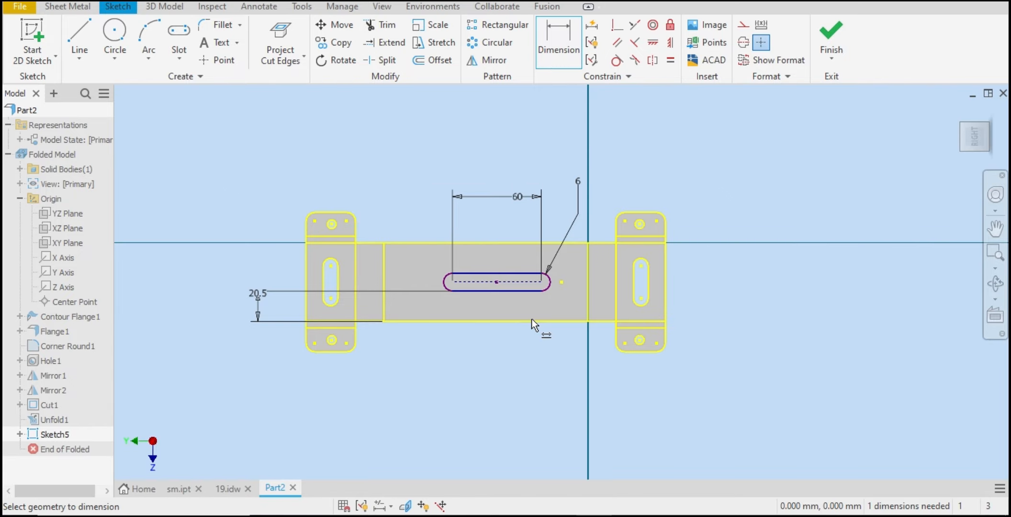
click(551, 282)
click(586, 283)
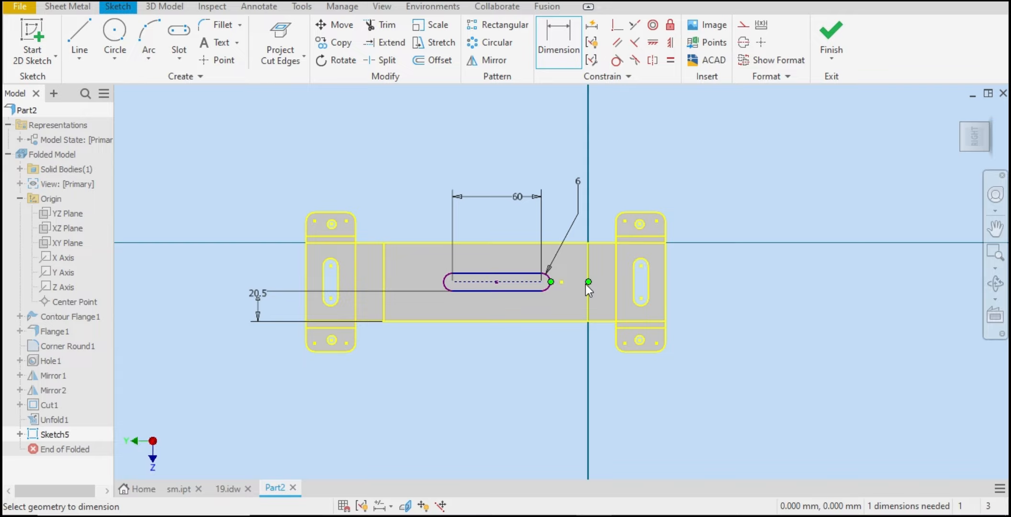
right_click(584, 134)
click(502, 133)
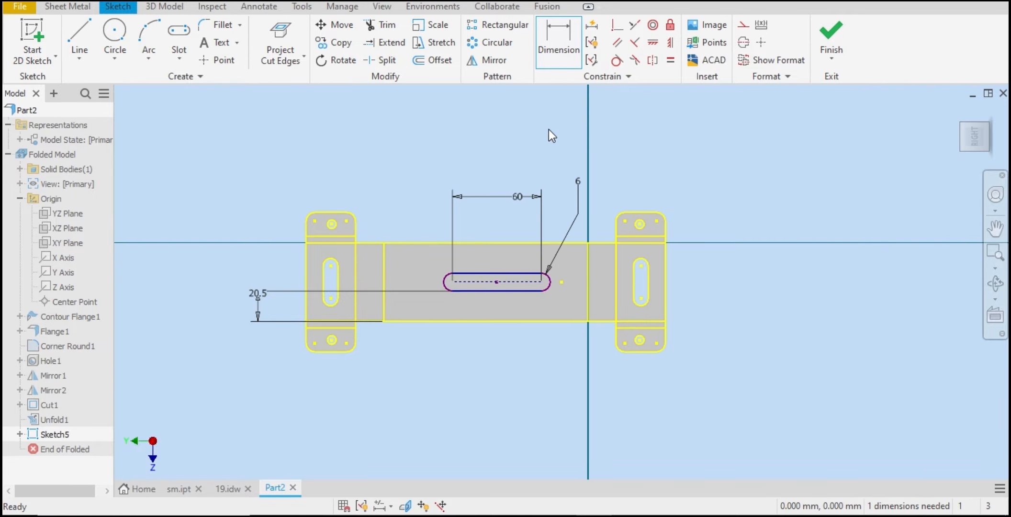
Step: Constrain the slot's centre to align vertically with the midpoint of the face's top edge
click(674, 44)
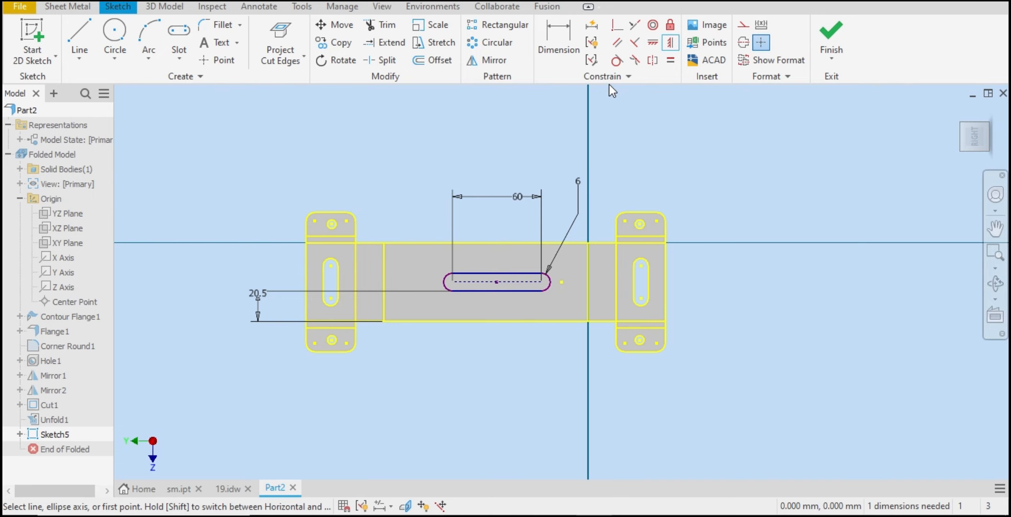
click(654, 42)
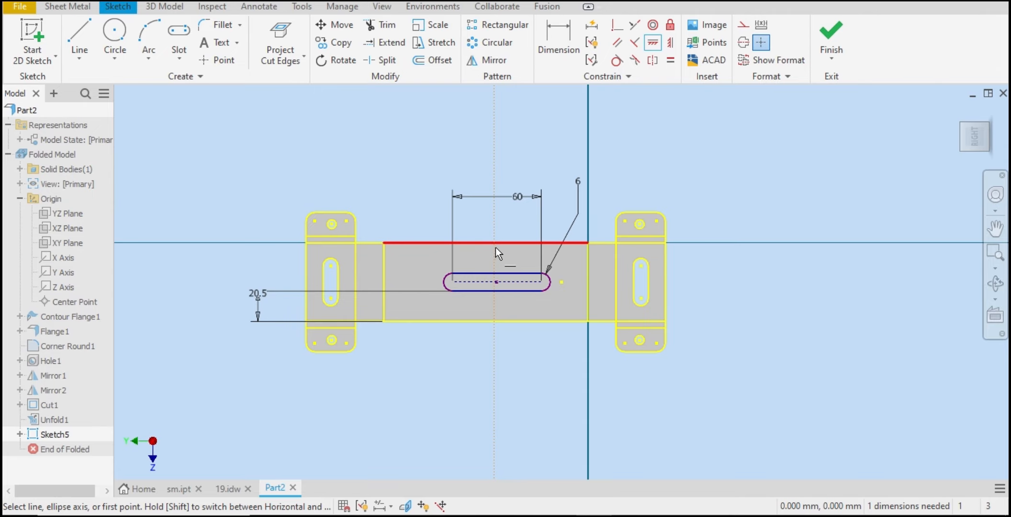
click(486, 243)
click(497, 282)
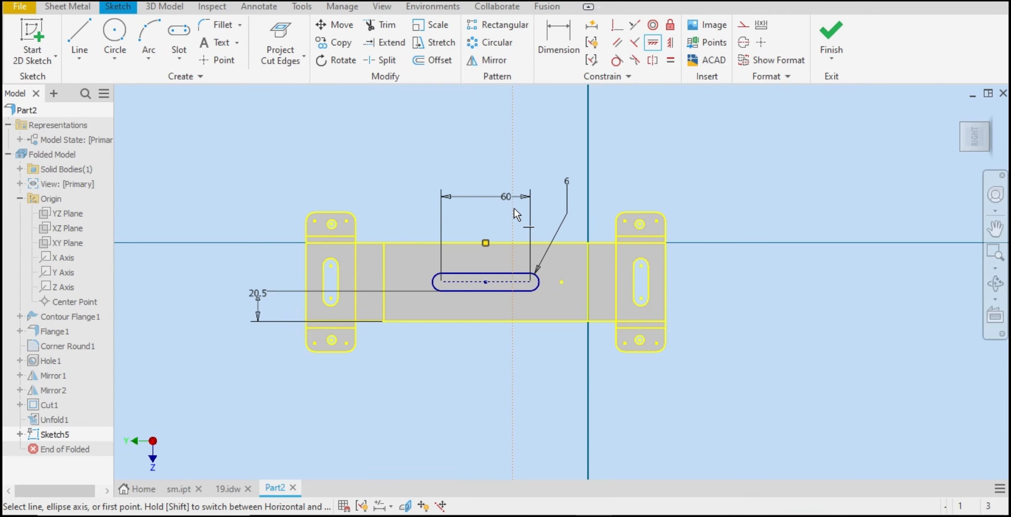
right_click(510, 206)
click(570, 189)
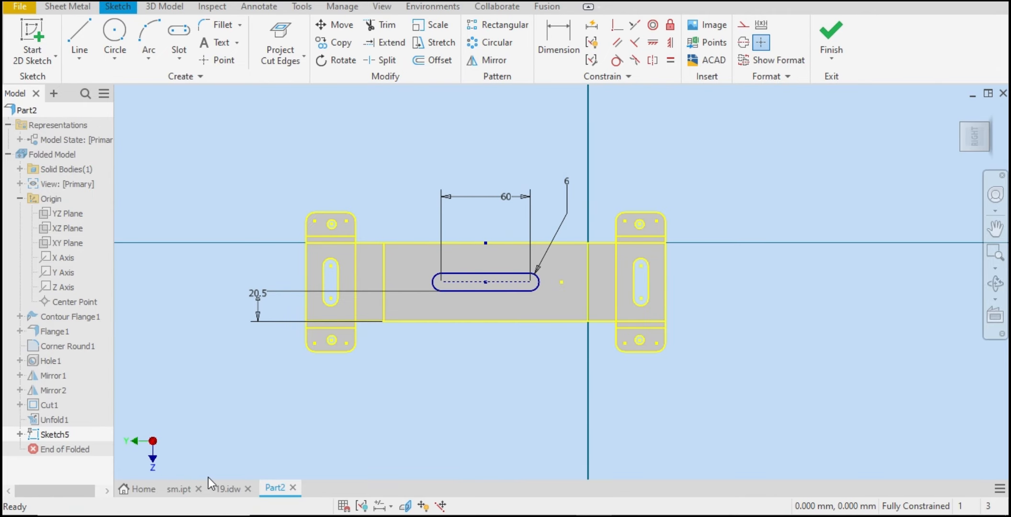
Step: Try to dimension the slot end from the vertical axis, after comparing with the reference drawing
click(222, 490)
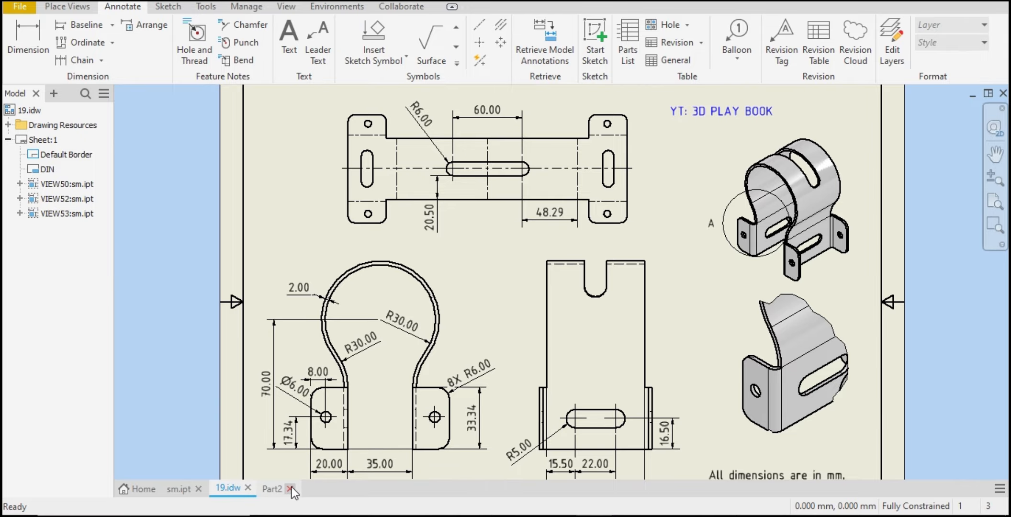
click(274, 488)
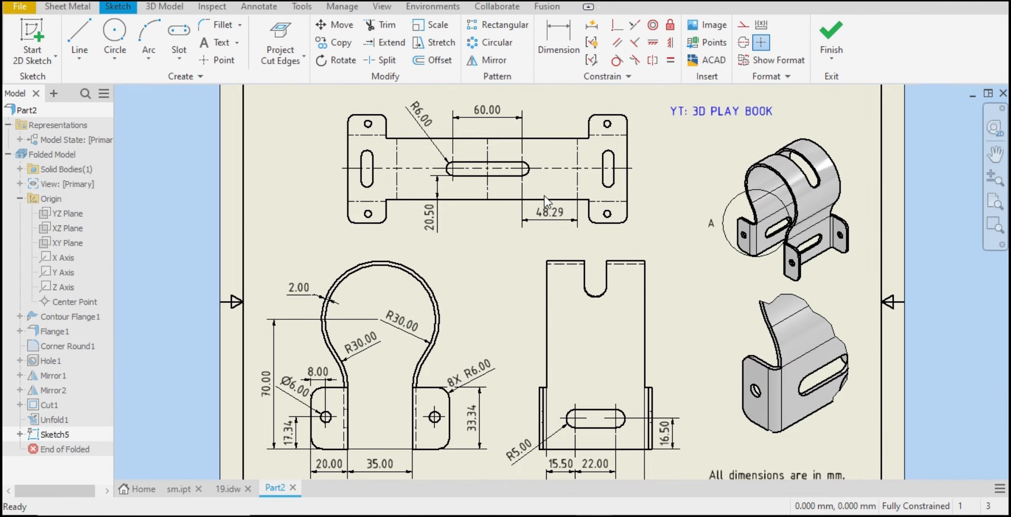
key(d)
click(532, 283)
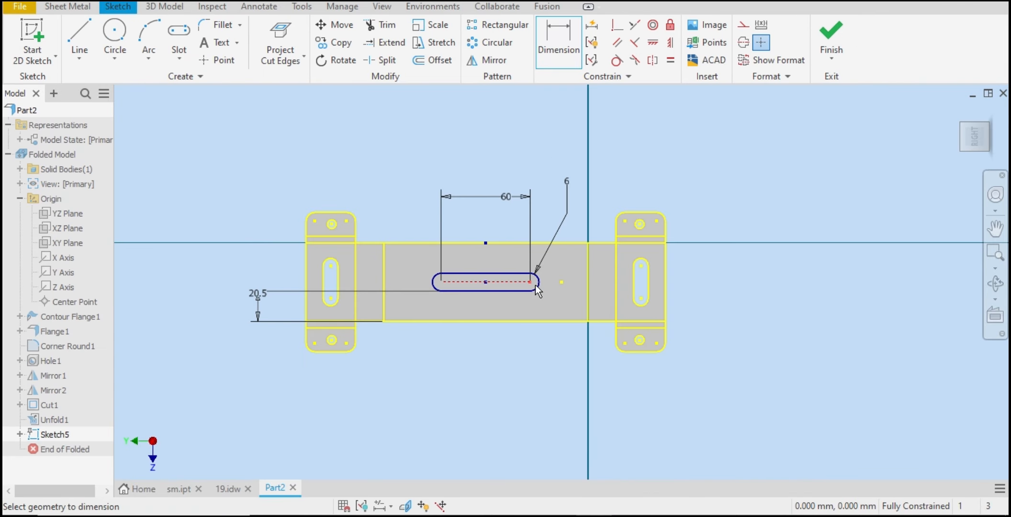
click(589, 278)
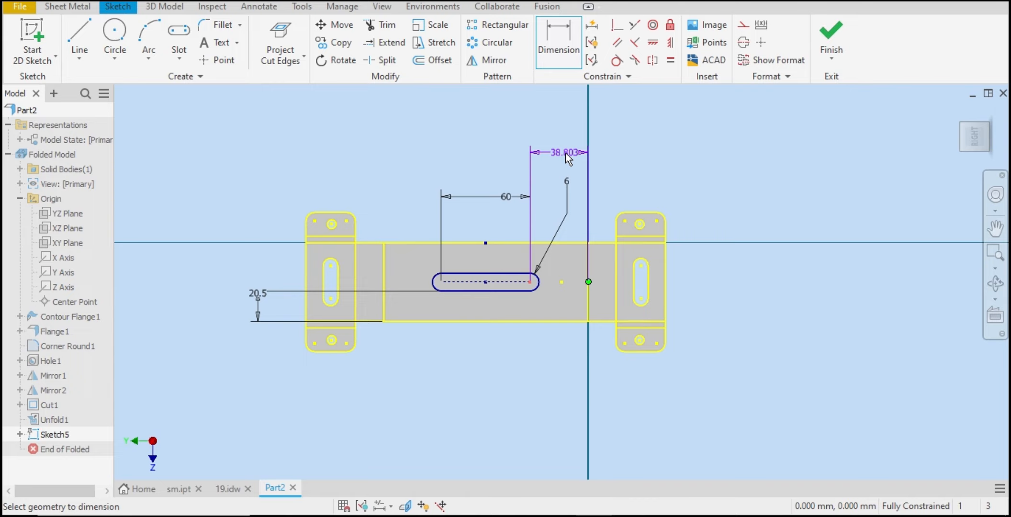
click(617, 281)
right_click(566, 118)
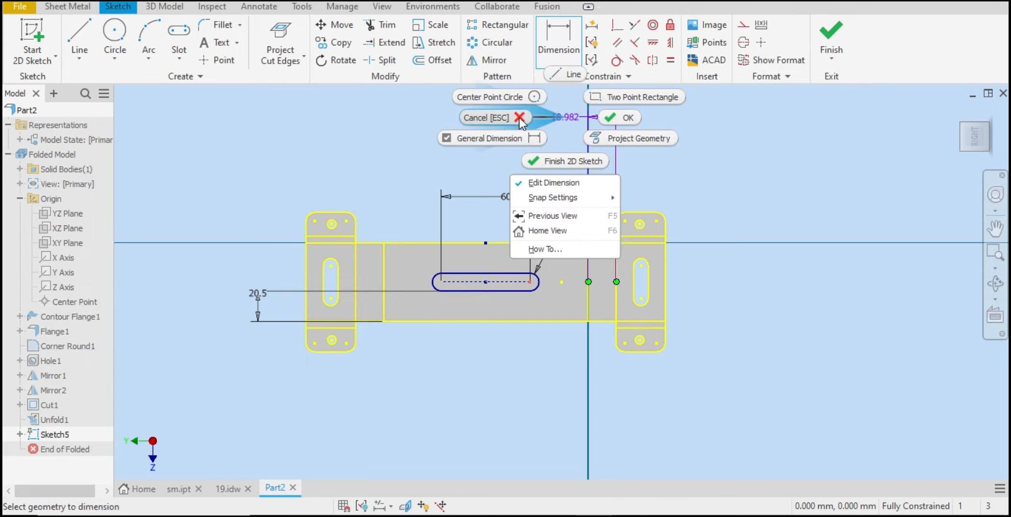
click(520, 118)
Step: Try to dimension the slot end from the right flange's bend line
click(559, 46)
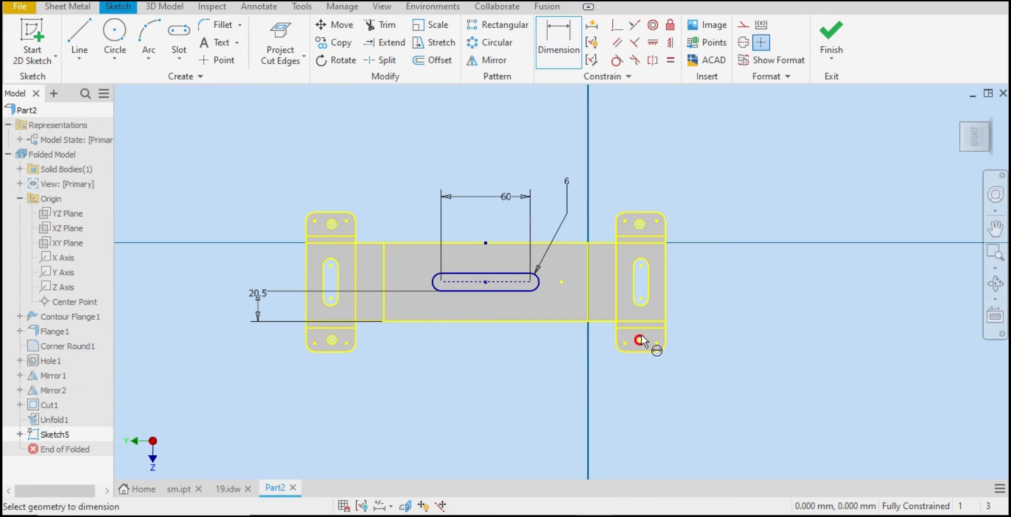
click(620, 292)
click(531, 282)
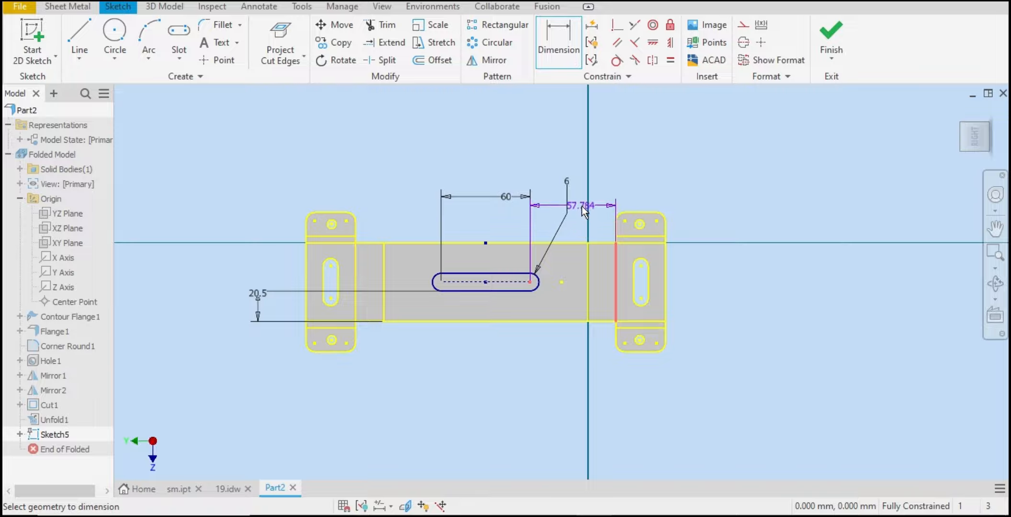
right_click(570, 207)
click(521, 206)
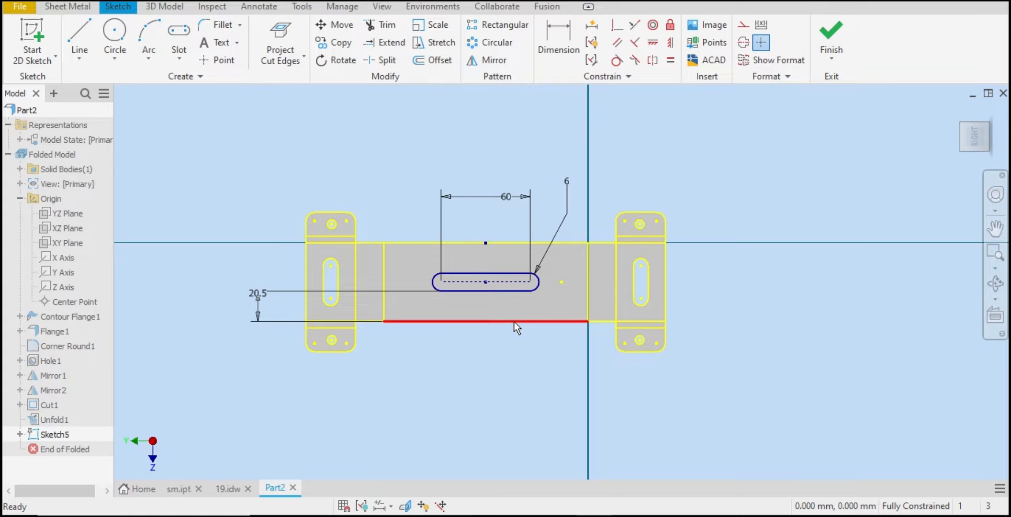
Step: Finish the sketch and cut the slot profile through all of the sheet
click(831, 36)
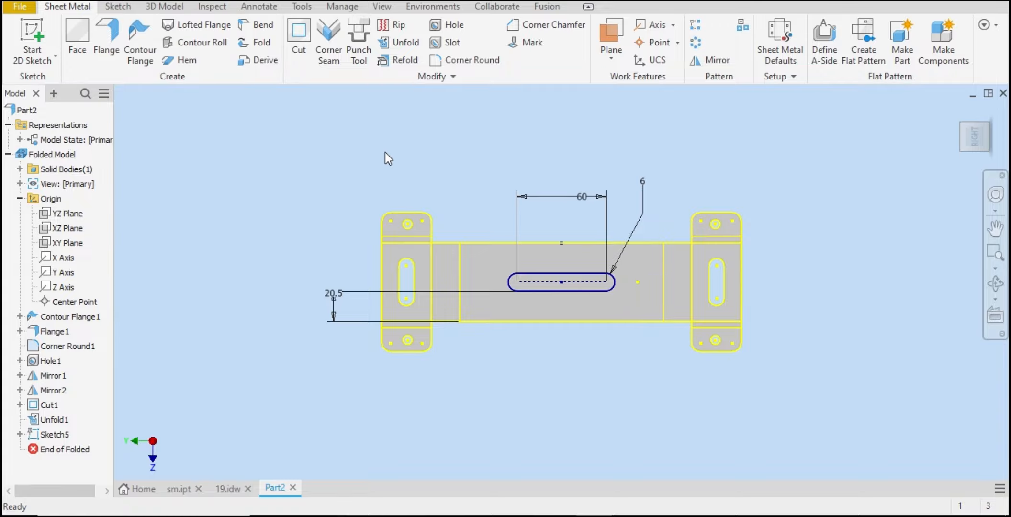
click(299, 36)
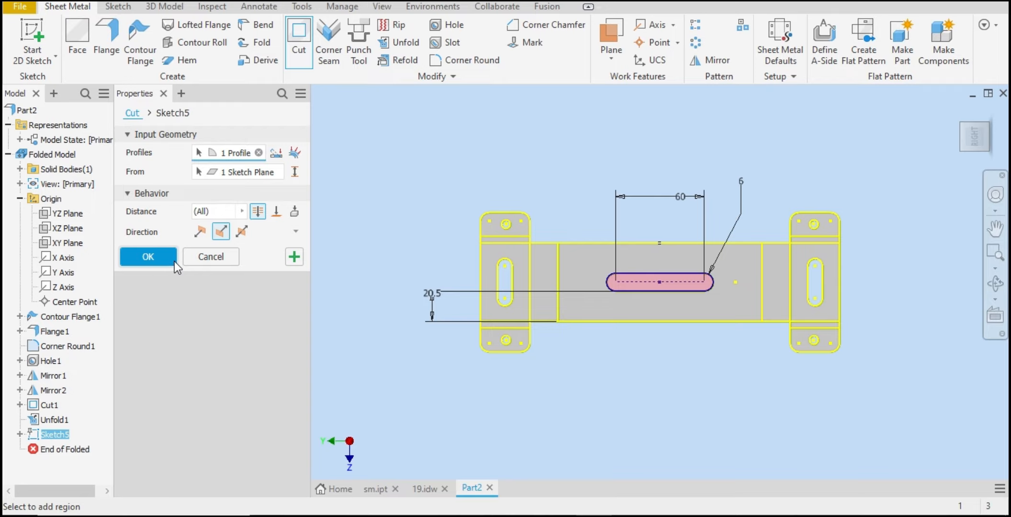
click(162, 260)
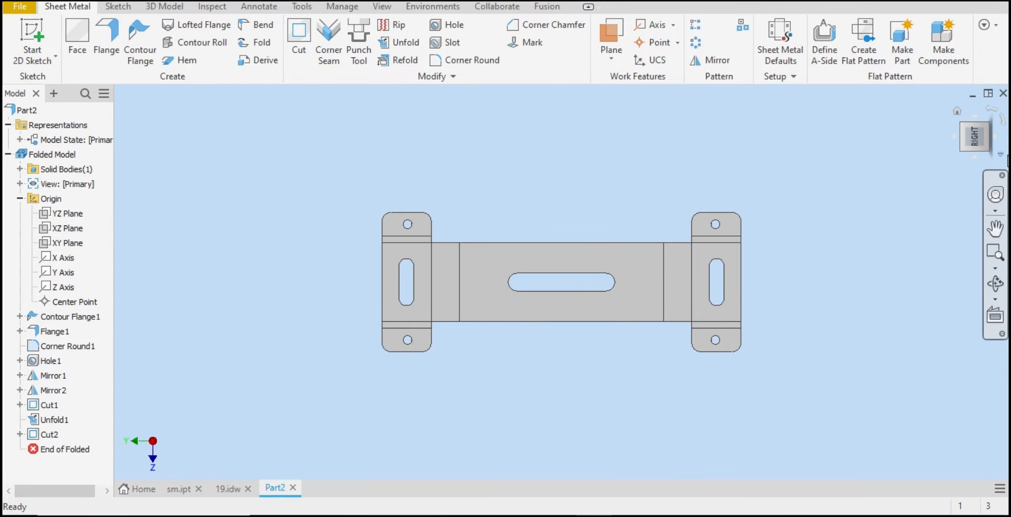
Step: Create the flat pattern of the bracket
click(976, 155)
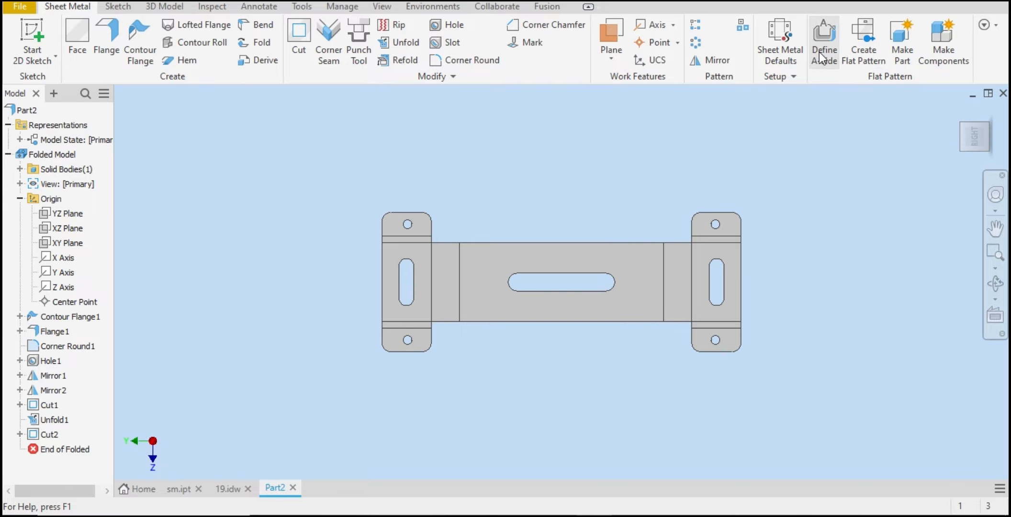
click(863, 50)
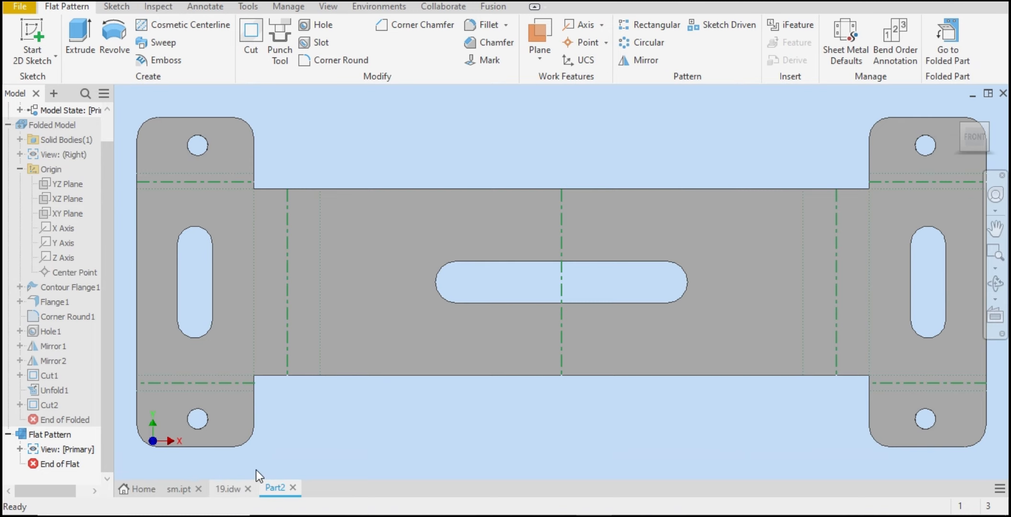
Step: Measure the distance from the slot's end arc to the right bend line on the flat pattern
click(228, 488)
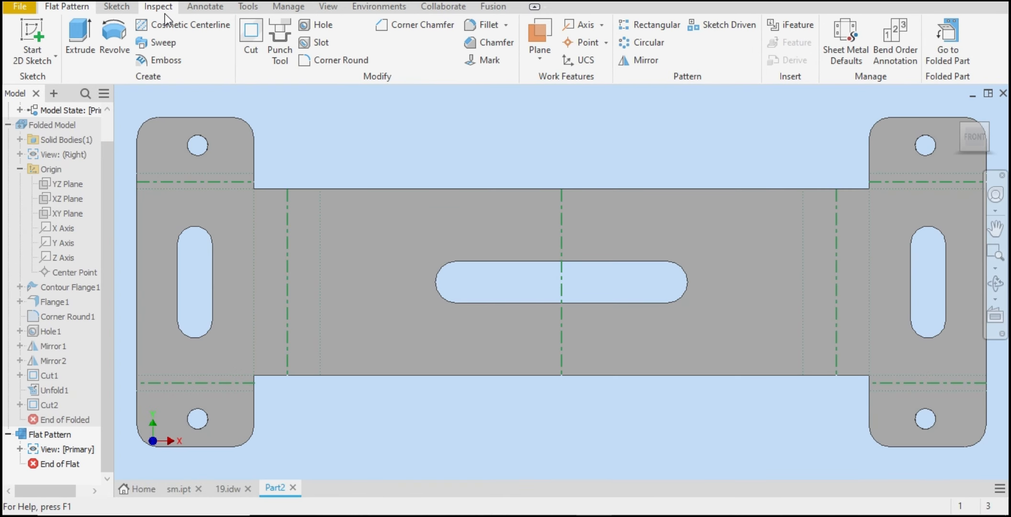
click(163, 11)
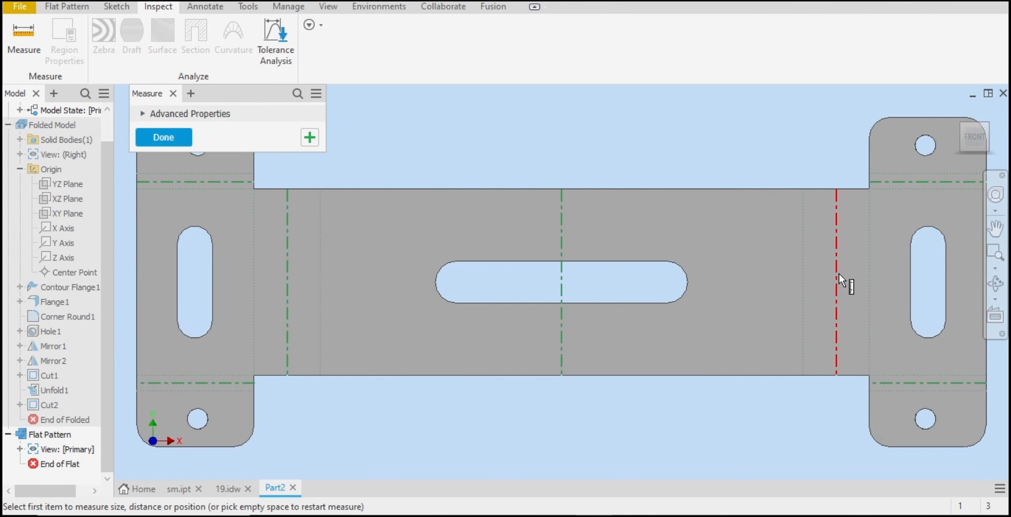
click(837, 275)
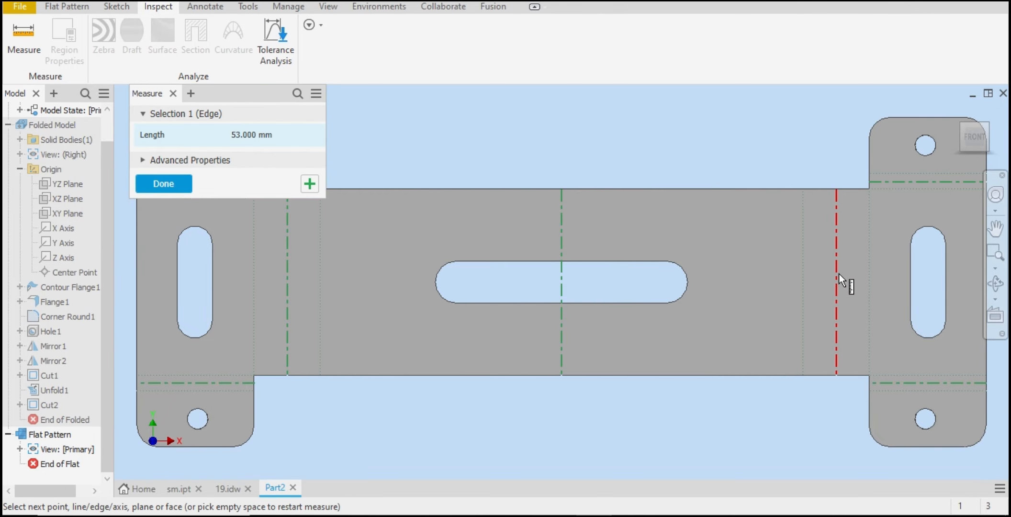
click(686, 280)
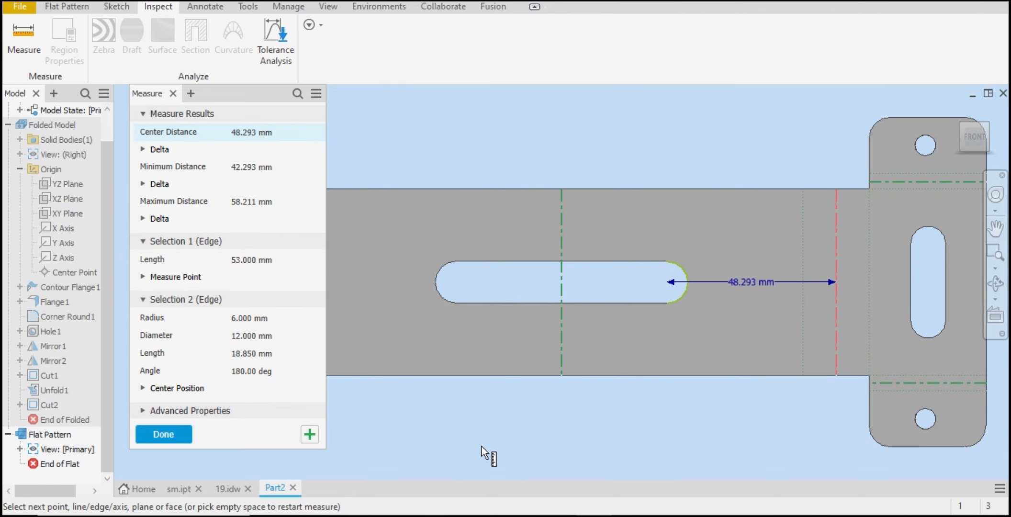
key(Escape)
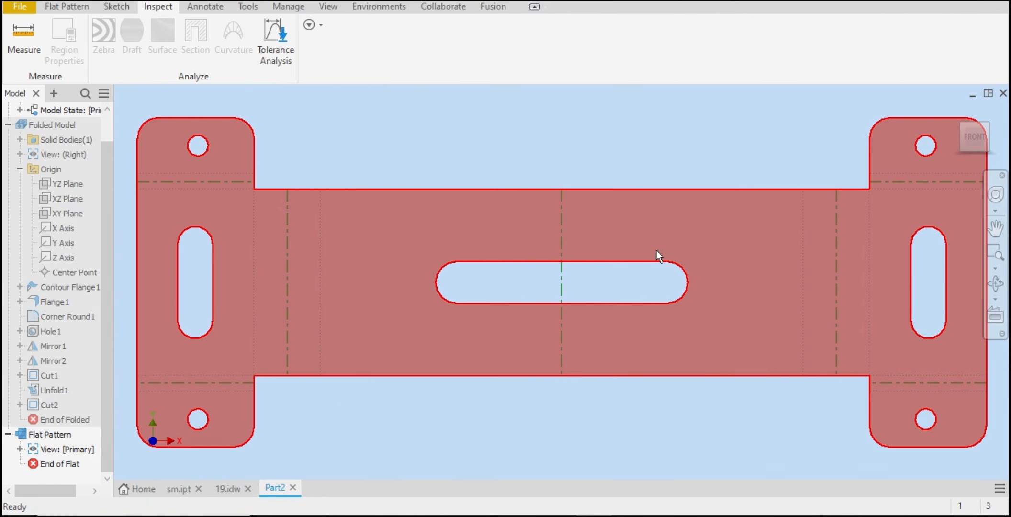
Step: Return from the flat pattern to the folded part
scroll(656, 250, down, 3)
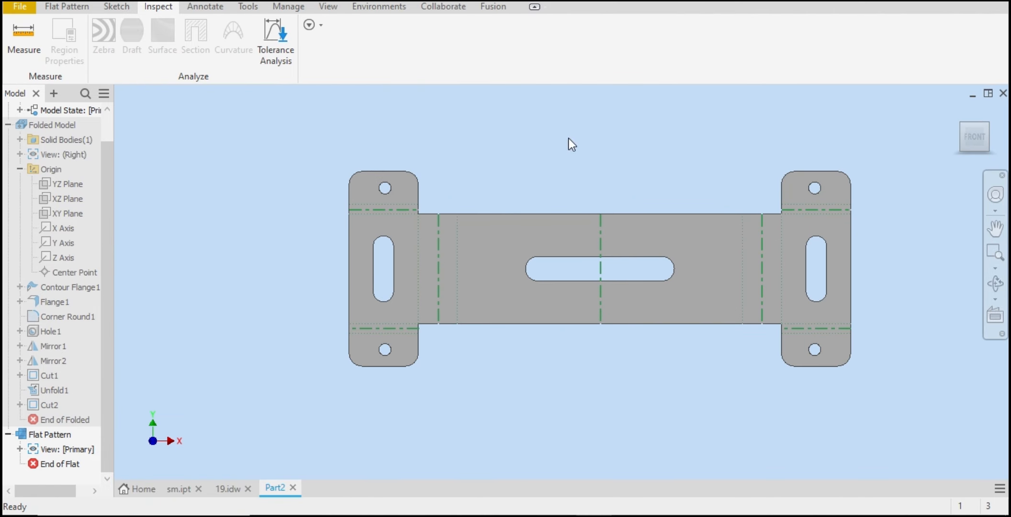
click(71, 11)
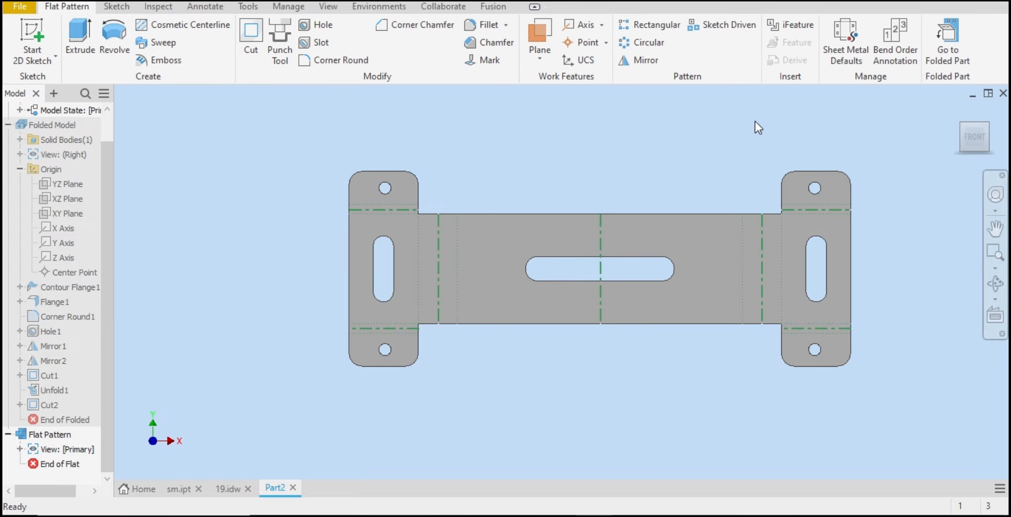
click(955, 56)
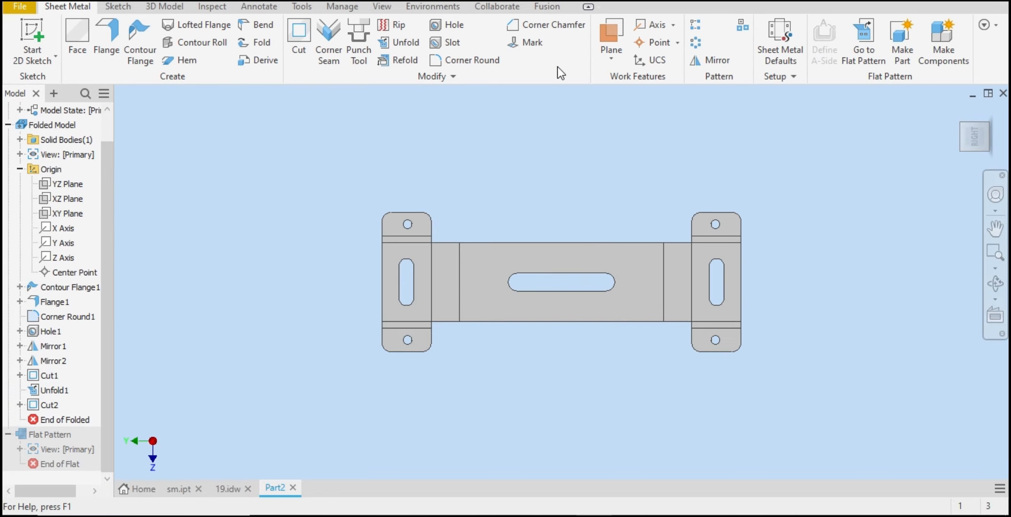
Step: Refold all bends of the unfolded bracket, keeping the right flange face stationary
click(405, 60)
click(739, 288)
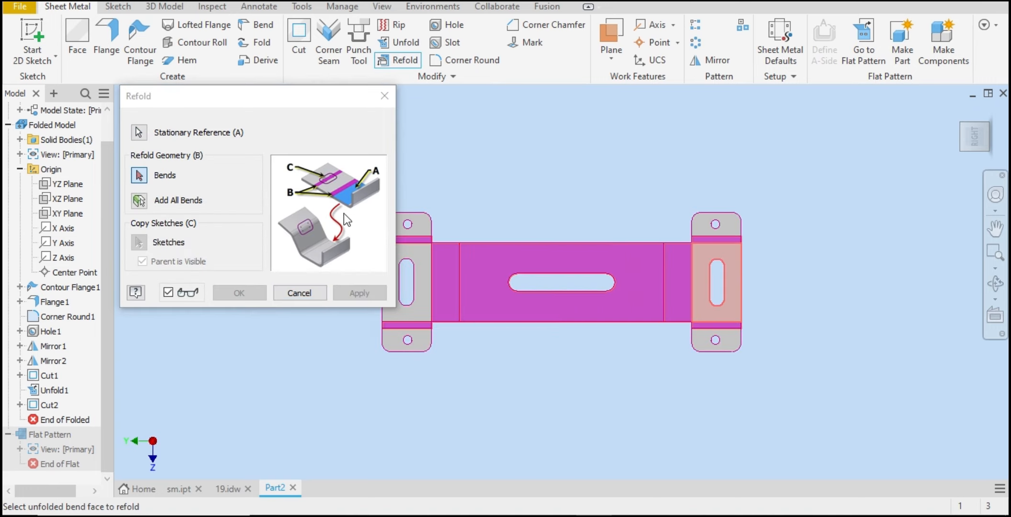
click(139, 200)
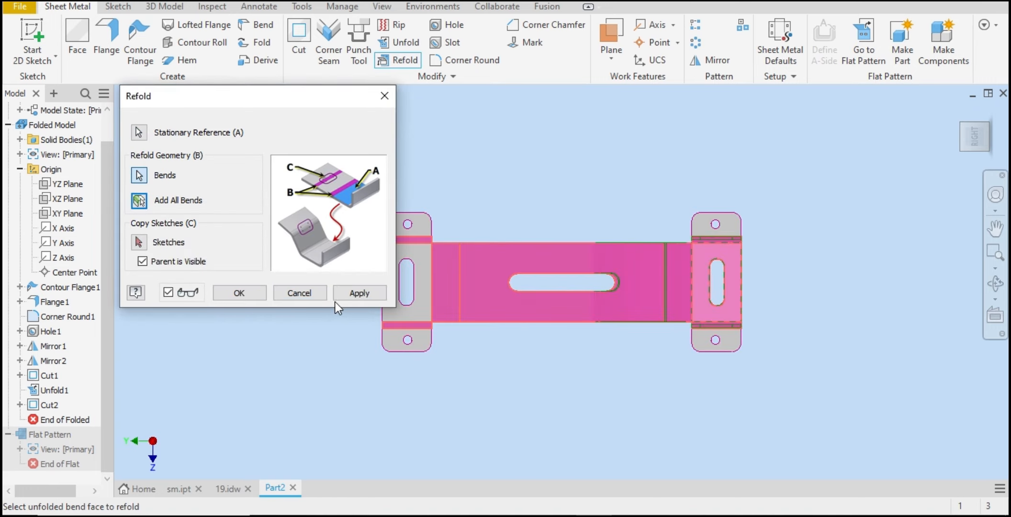
click(352, 293)
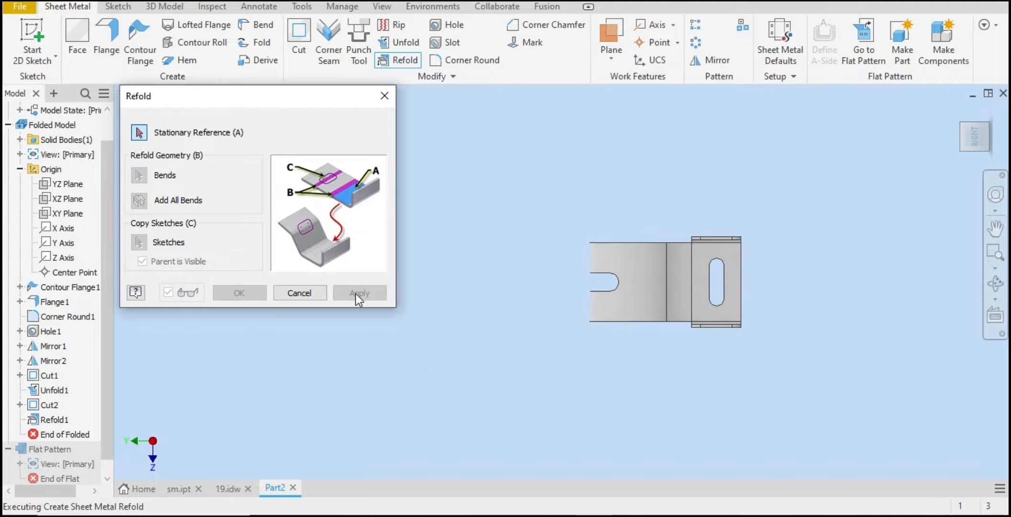
click(324, 295)
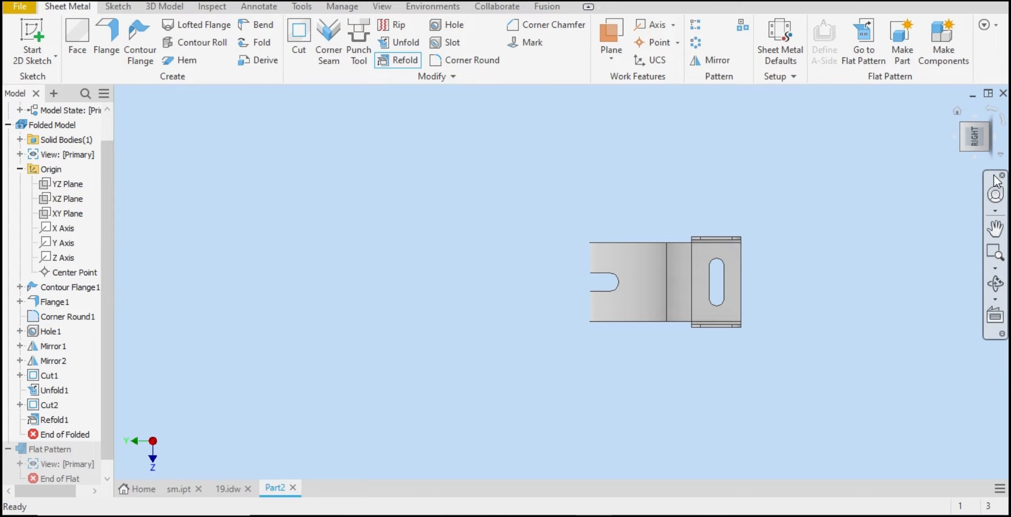
Step: Apply the Silver appearance to the whole refolded bracket
click(971, 159)
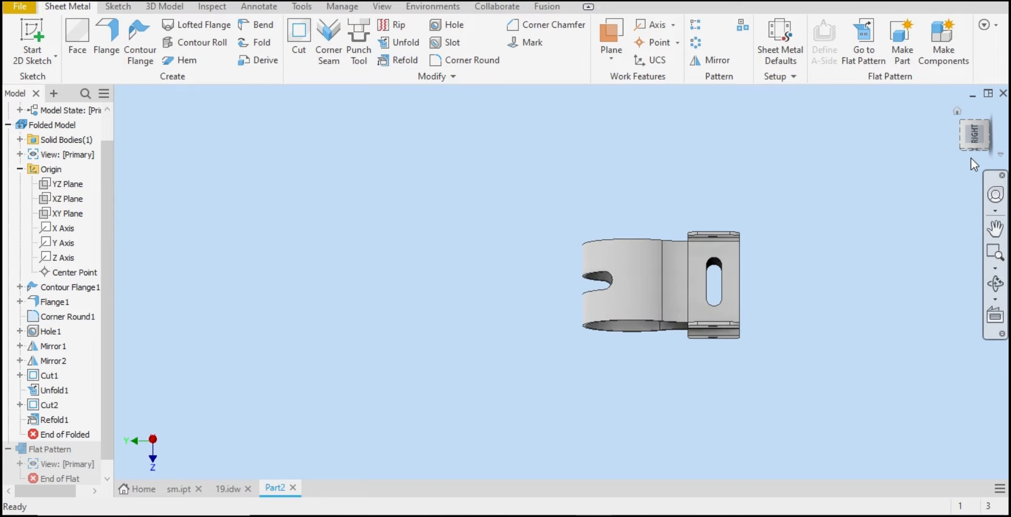
click(996, 124)
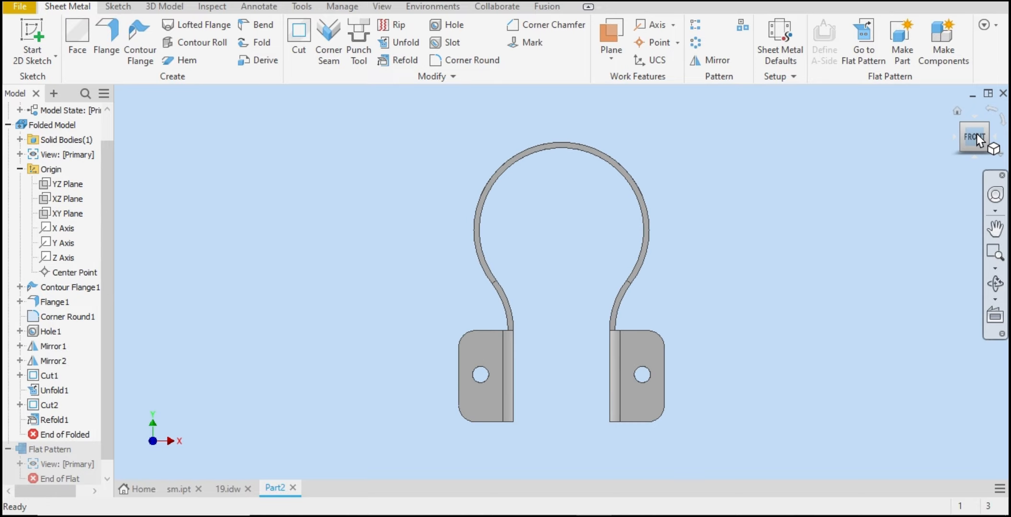
right_click(976, 133)
key(Escape)
click(963, 128)
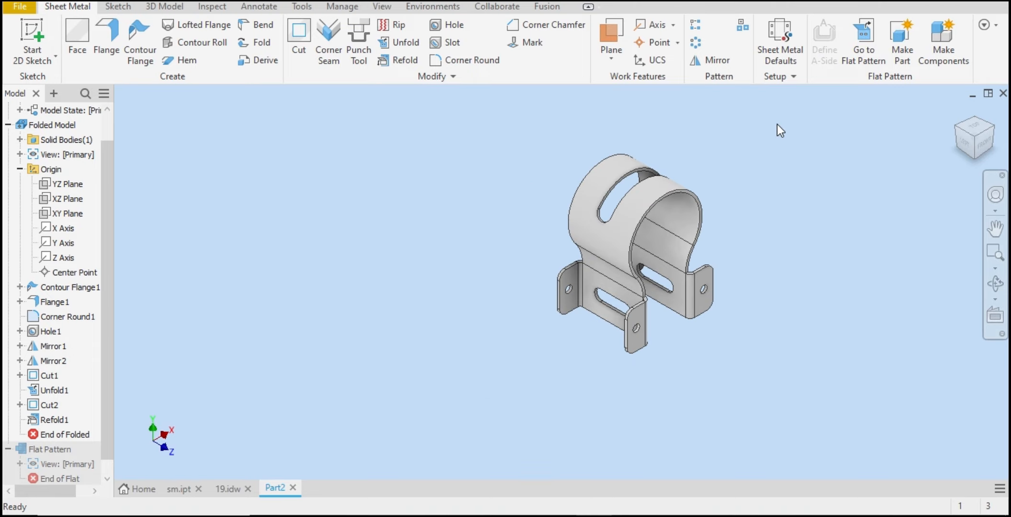
drag(775, 110, 400, 355)
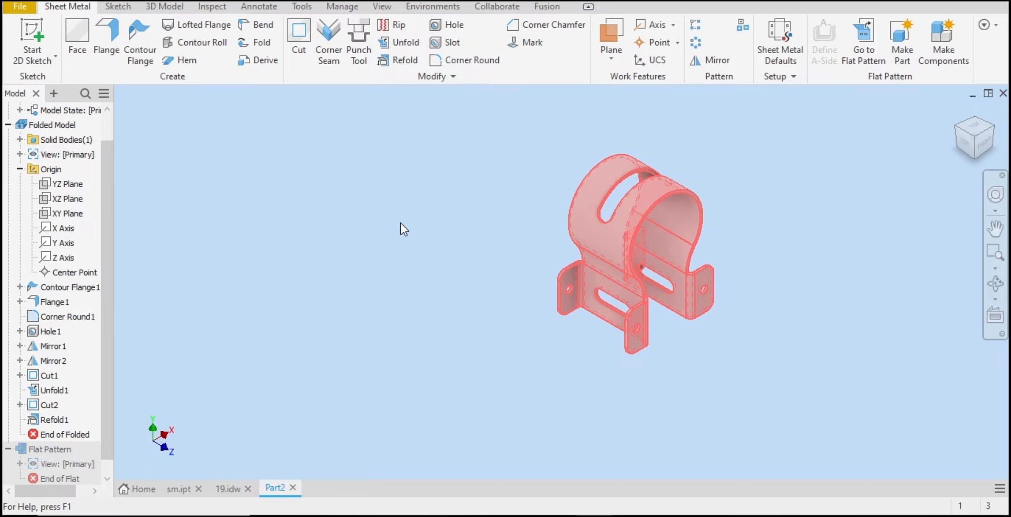
scroll(439, 250, down, 1)
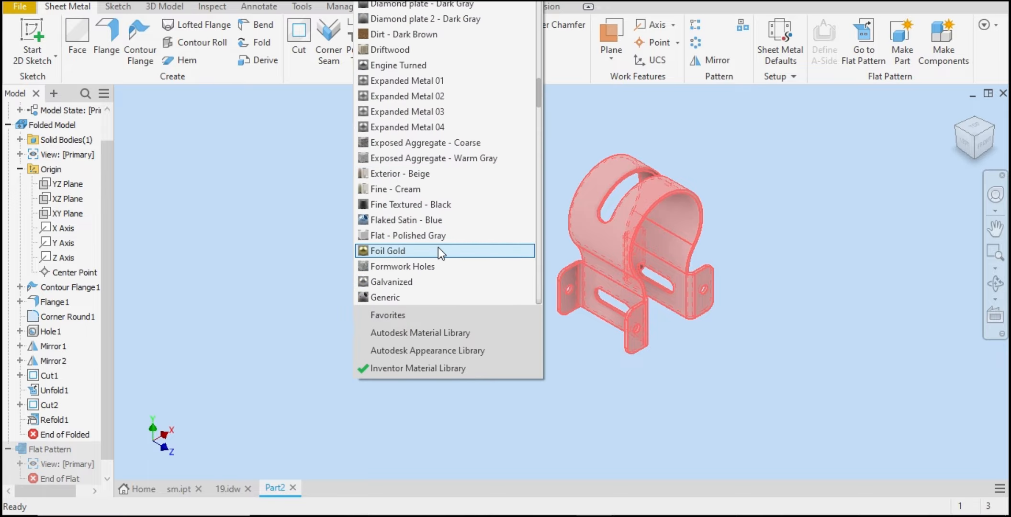
scroll(439, 247, down, 20)
scroll(439, 247, down, 2)
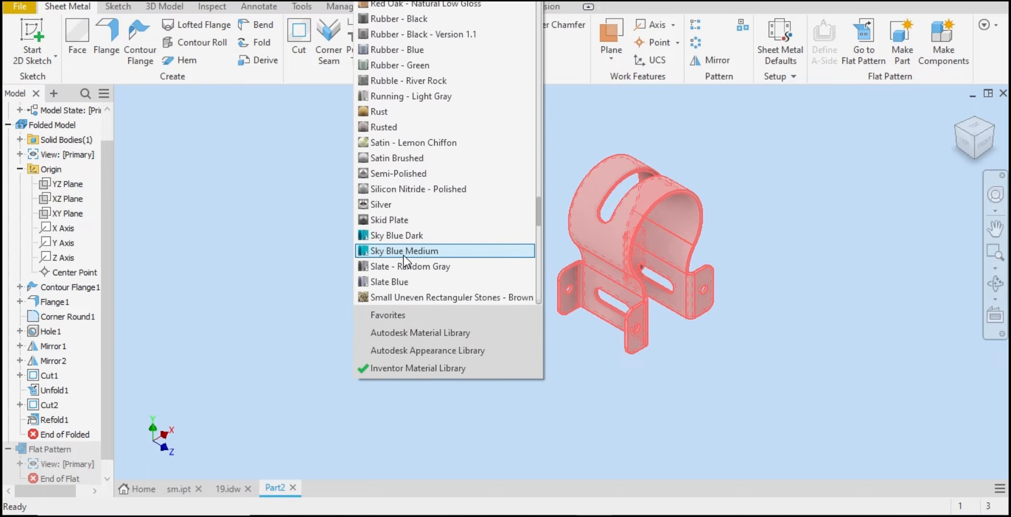
click(409, 209)
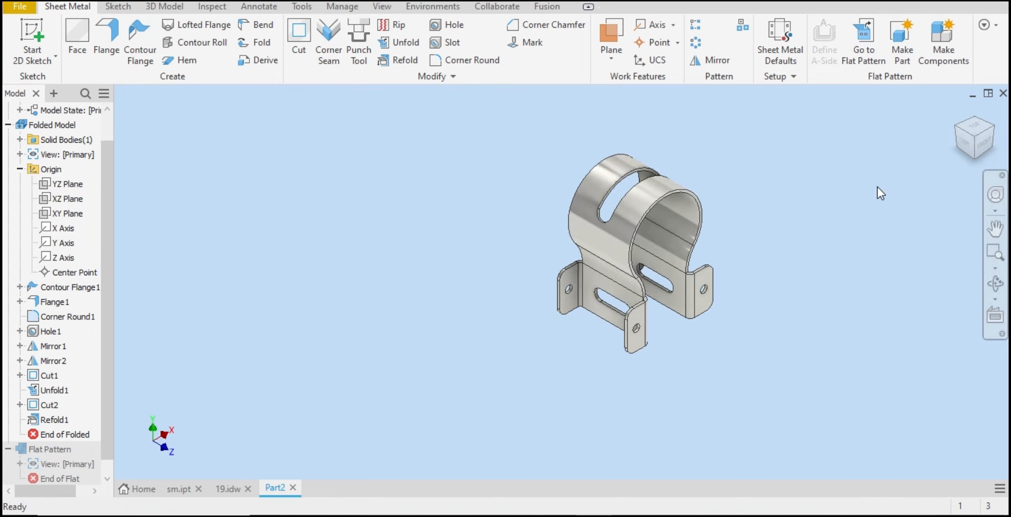
shift+middle_drag(671, 246, 656, 247)
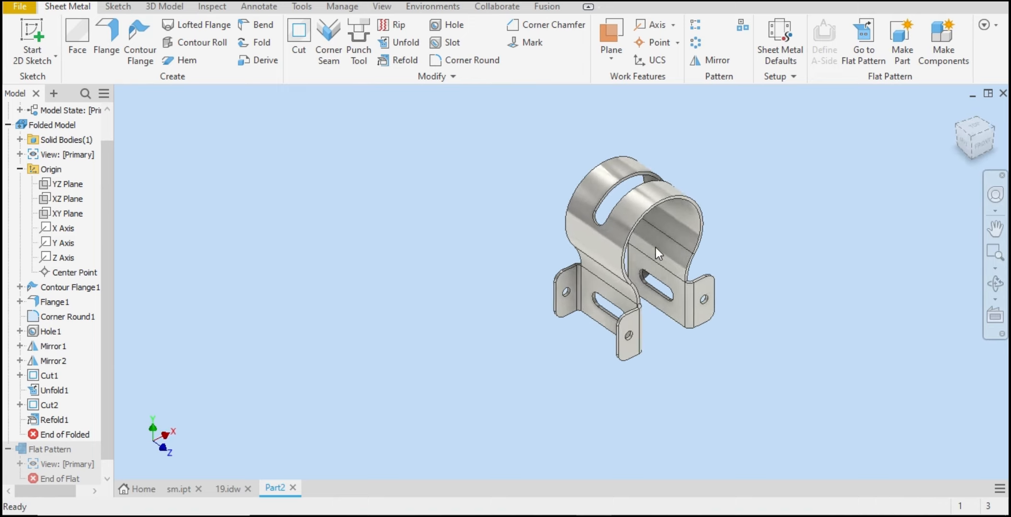
key(F6)
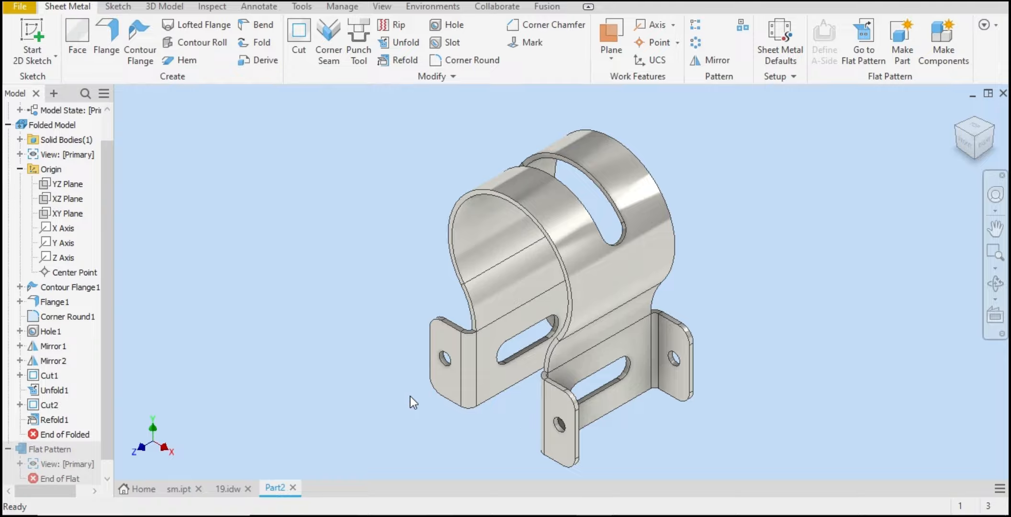